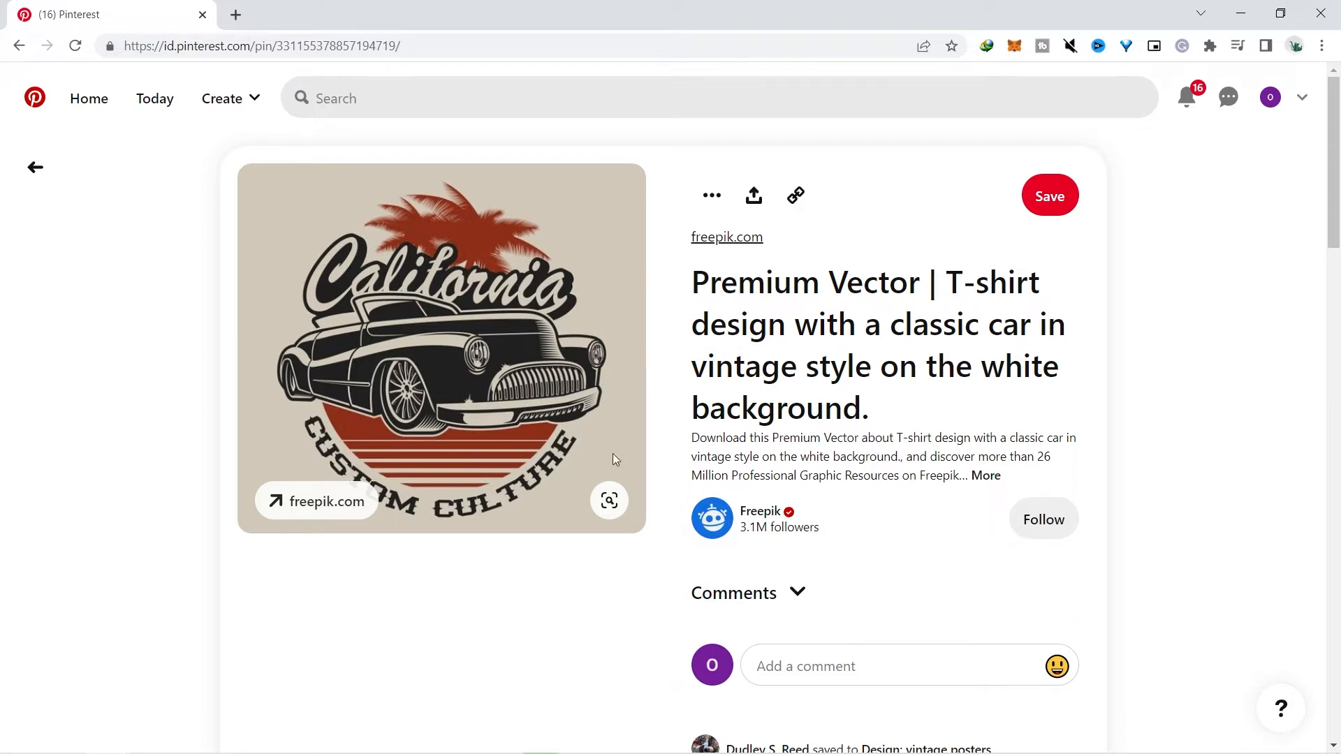
Go back to the vintage T-shirt design search results and browse the graphics for ideas
click(37, 168)
scroll(1338, 268, down, 2)
scroll(1338, 267, down, 15)
scroll(1339, 536, down, 10)
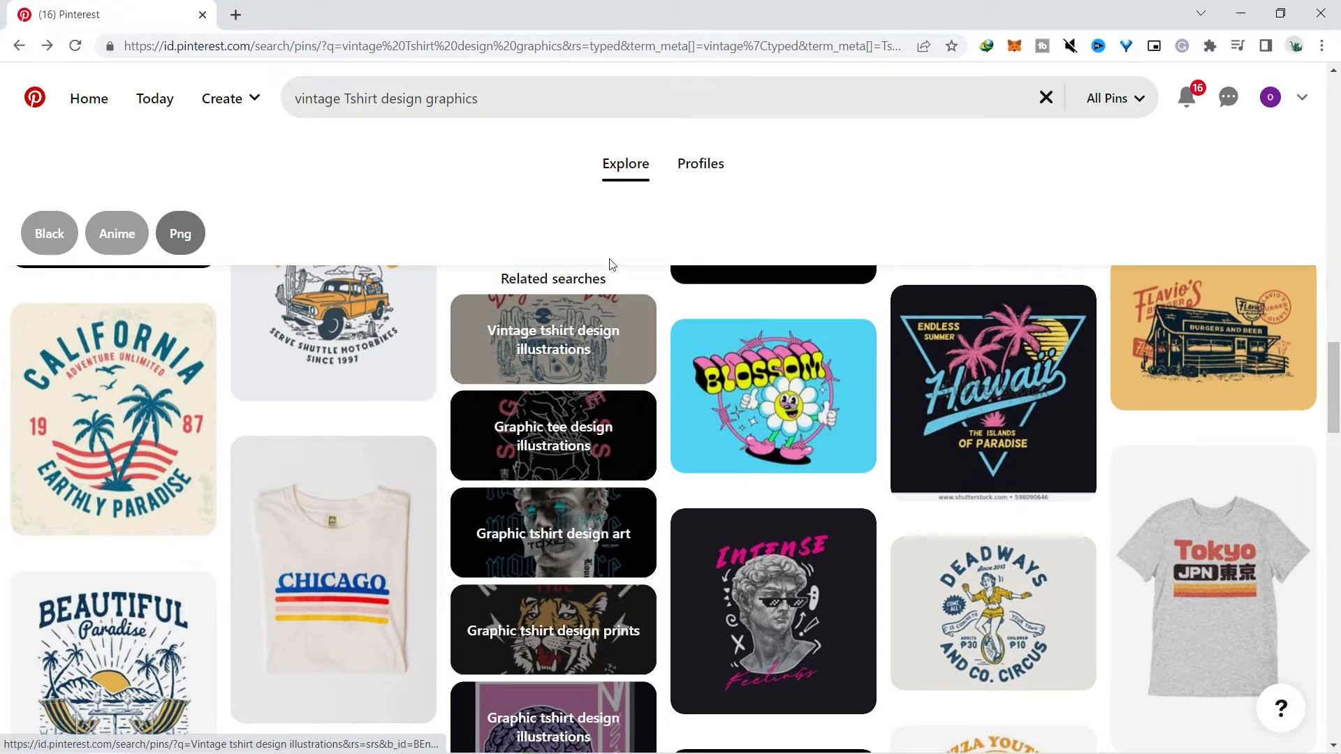
Search Pinterest for "90's quote still think 1990 was 10 years ago" and open a pin showing that quote
triple_click(514, 105)
key(ctrl+v)
key(ctrl+v)
key(ctrl+a)
text(90's quote still think 1990 was 10 years ago)
key(Return)
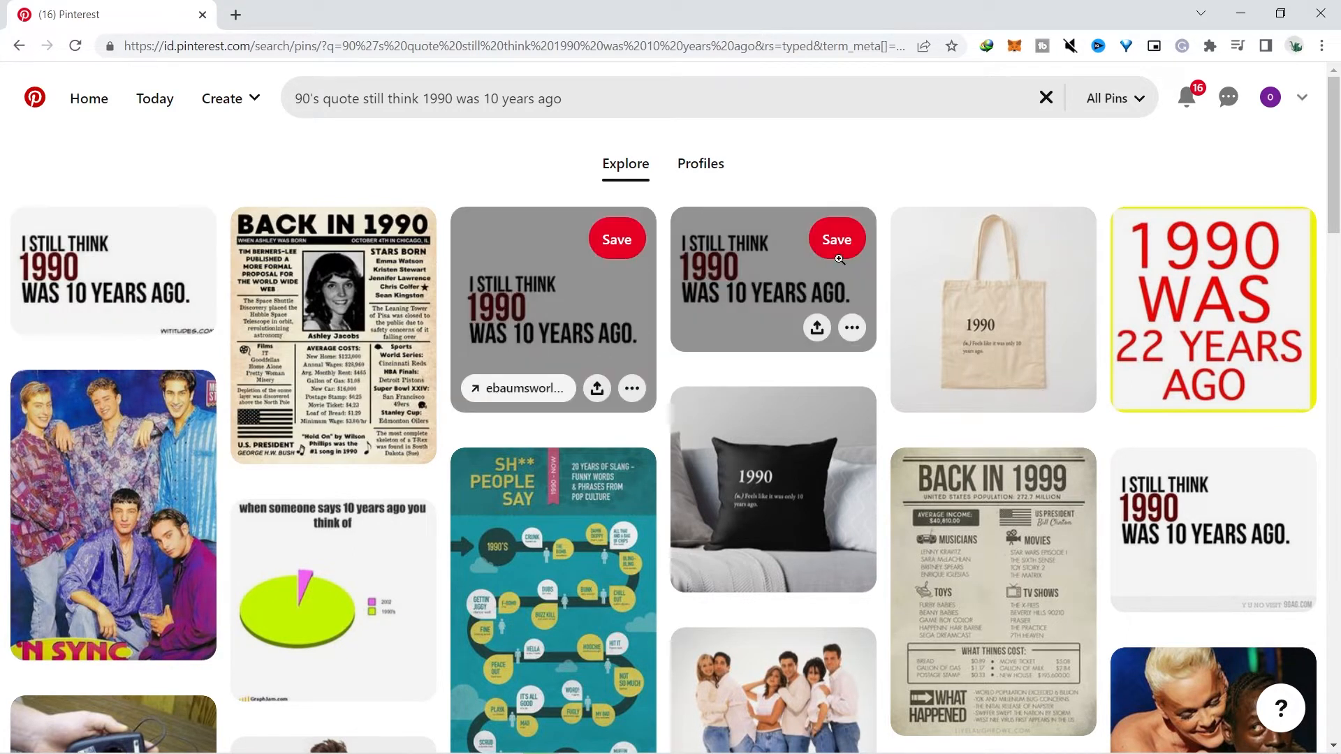
click(579, 313)
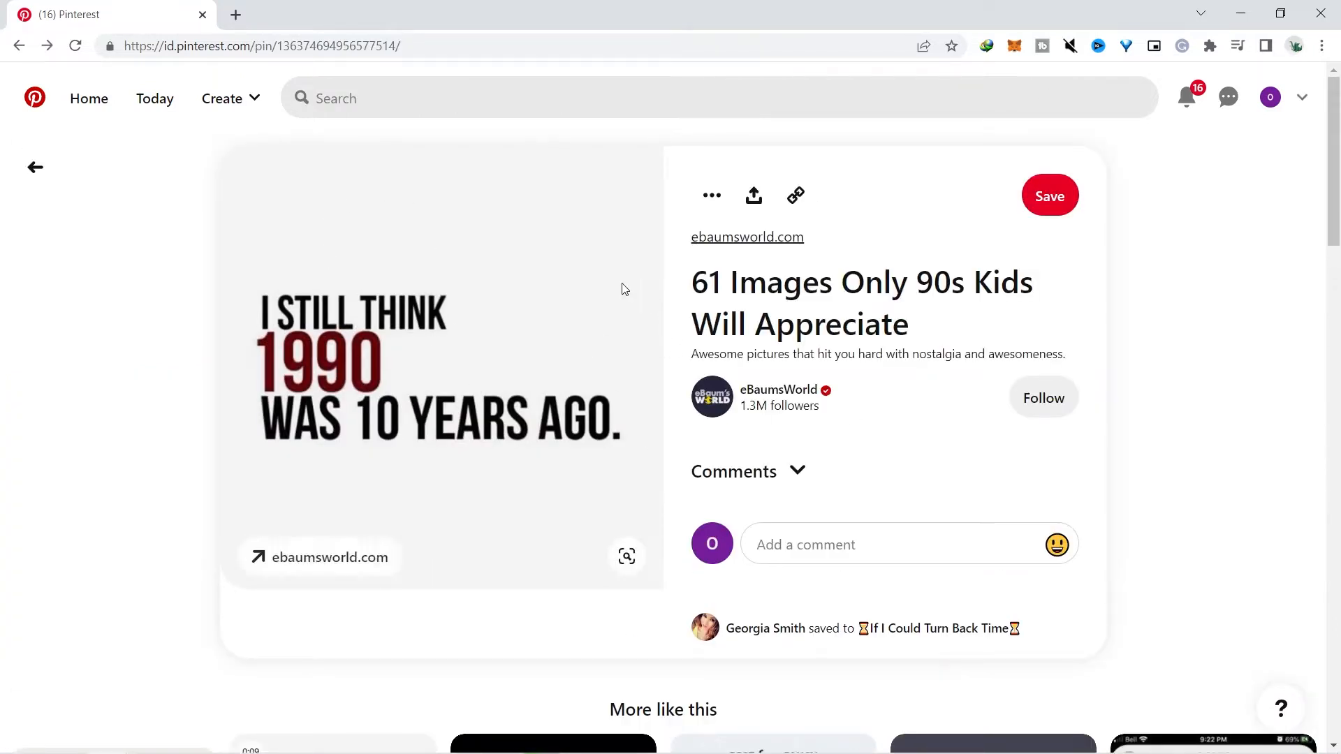
Search Pinterest for "funny quotes" and open the letter board pin about Friday and Wednesday
click(441, 107)
text(funny quotes)
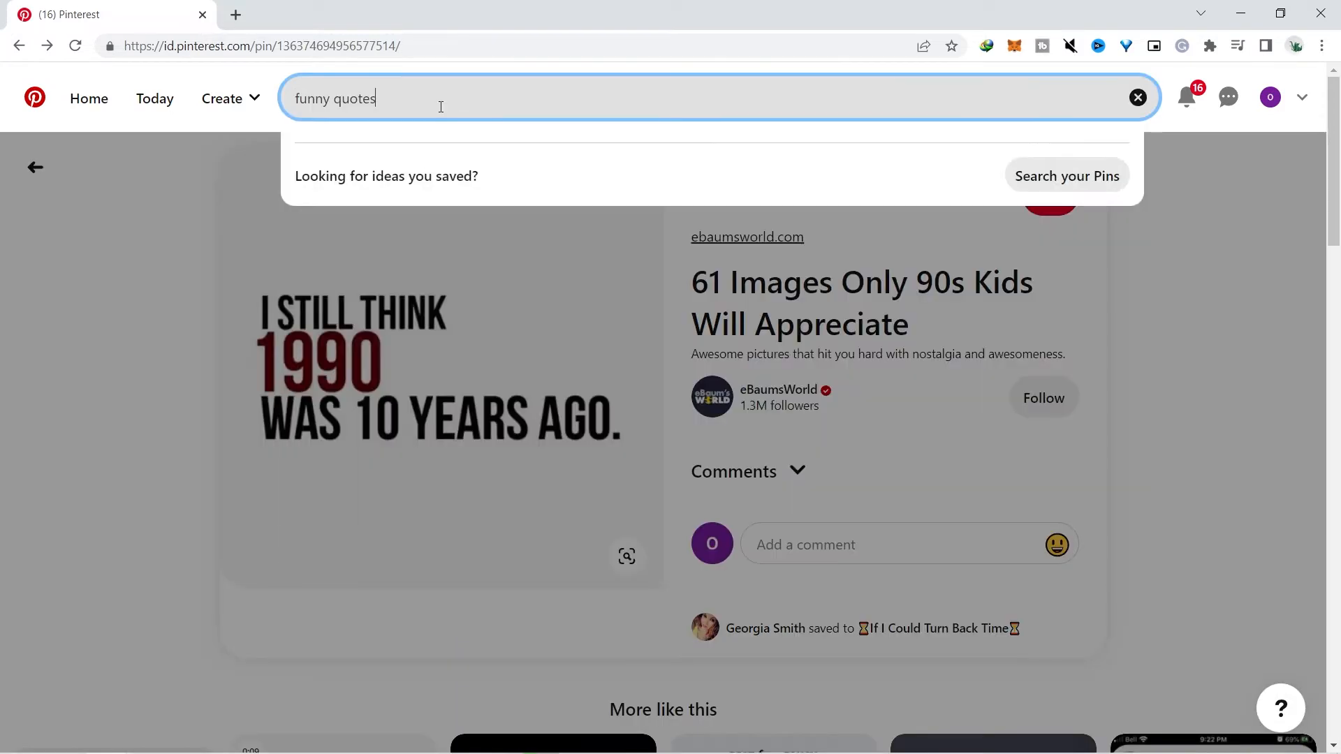
key(Return)
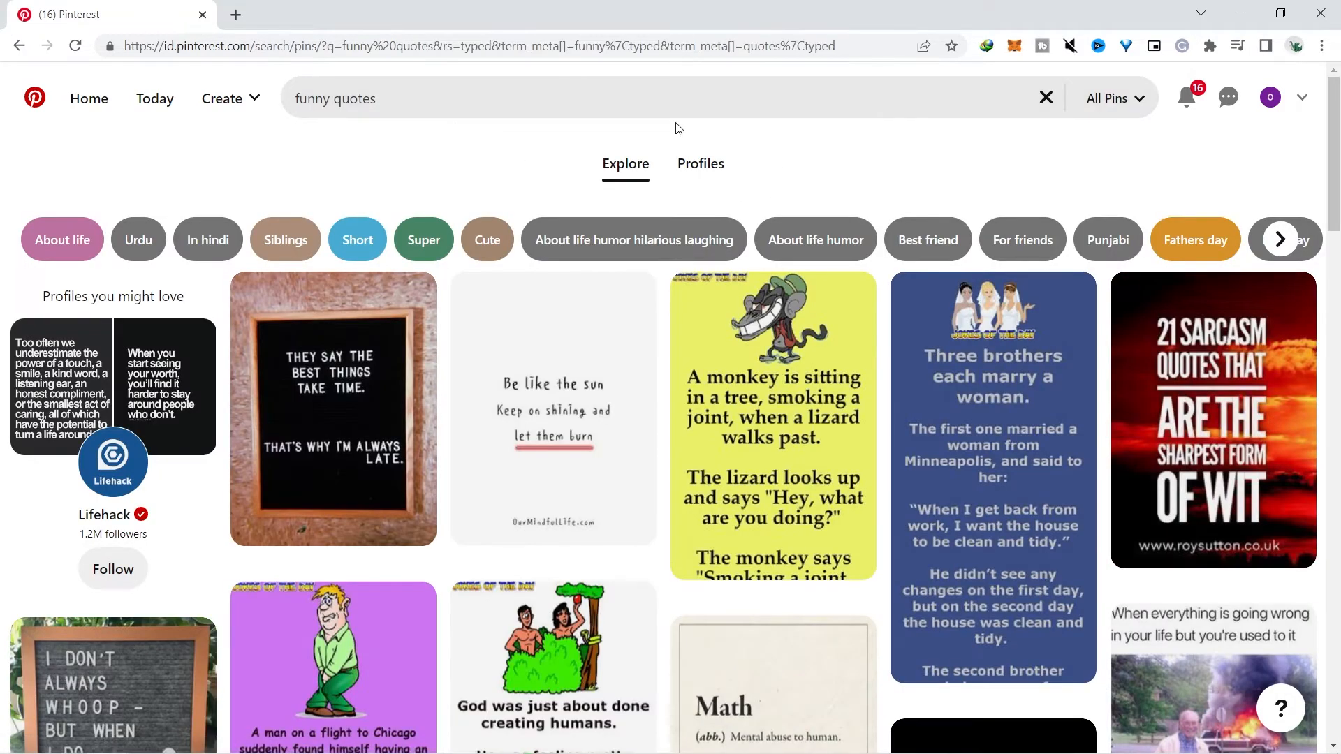
scroll(1151, 506, down, 8)
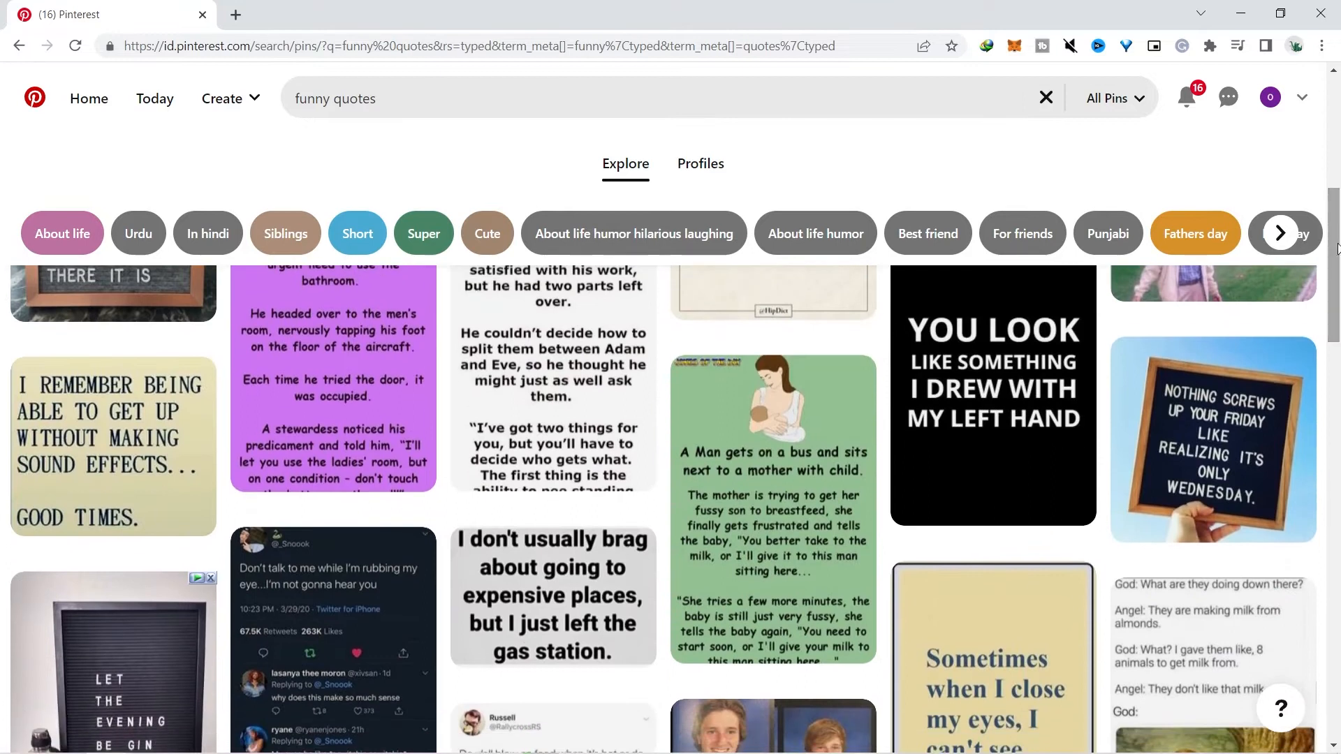
click(1184, 432)
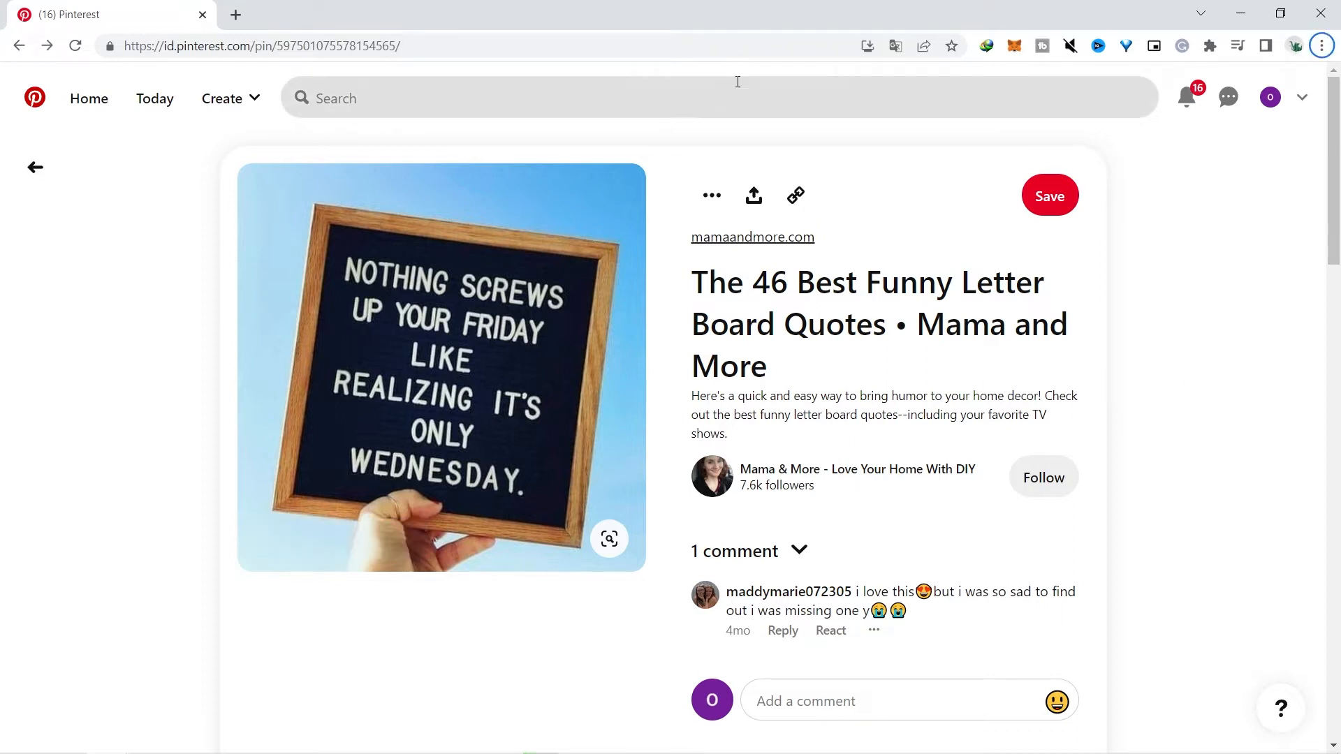
Search Pinterest for "Canva font combination" and open the "10 Hot Font Combinations to use in Canva" pin
click(738, 111)
text(Canva font combination)
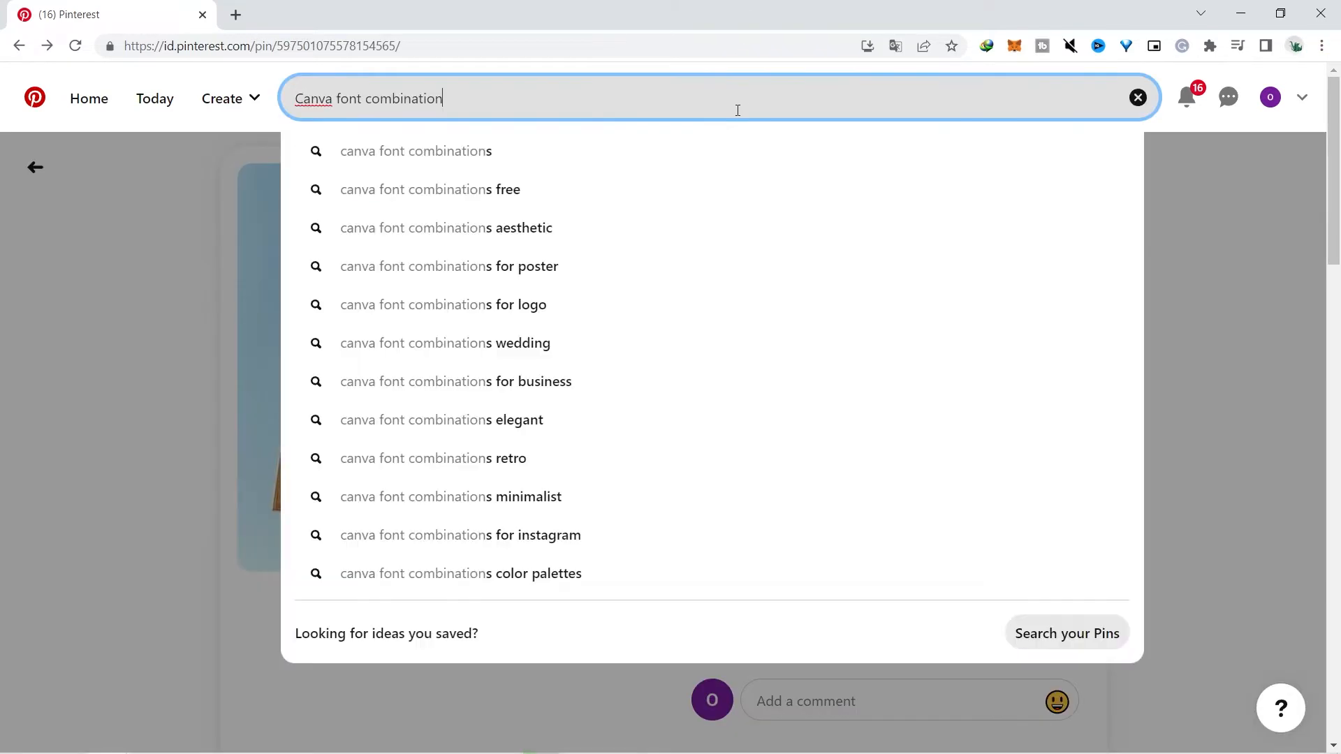
key(Return)
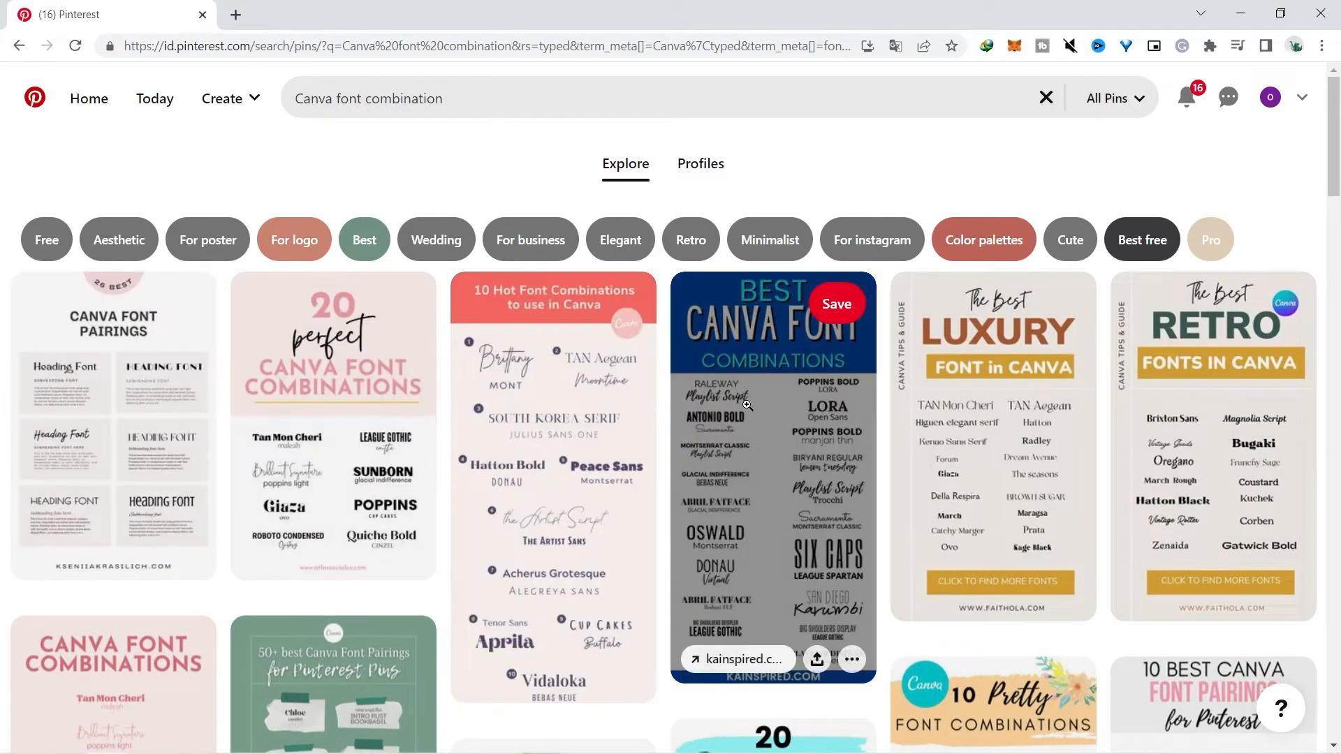
click(574, 445)
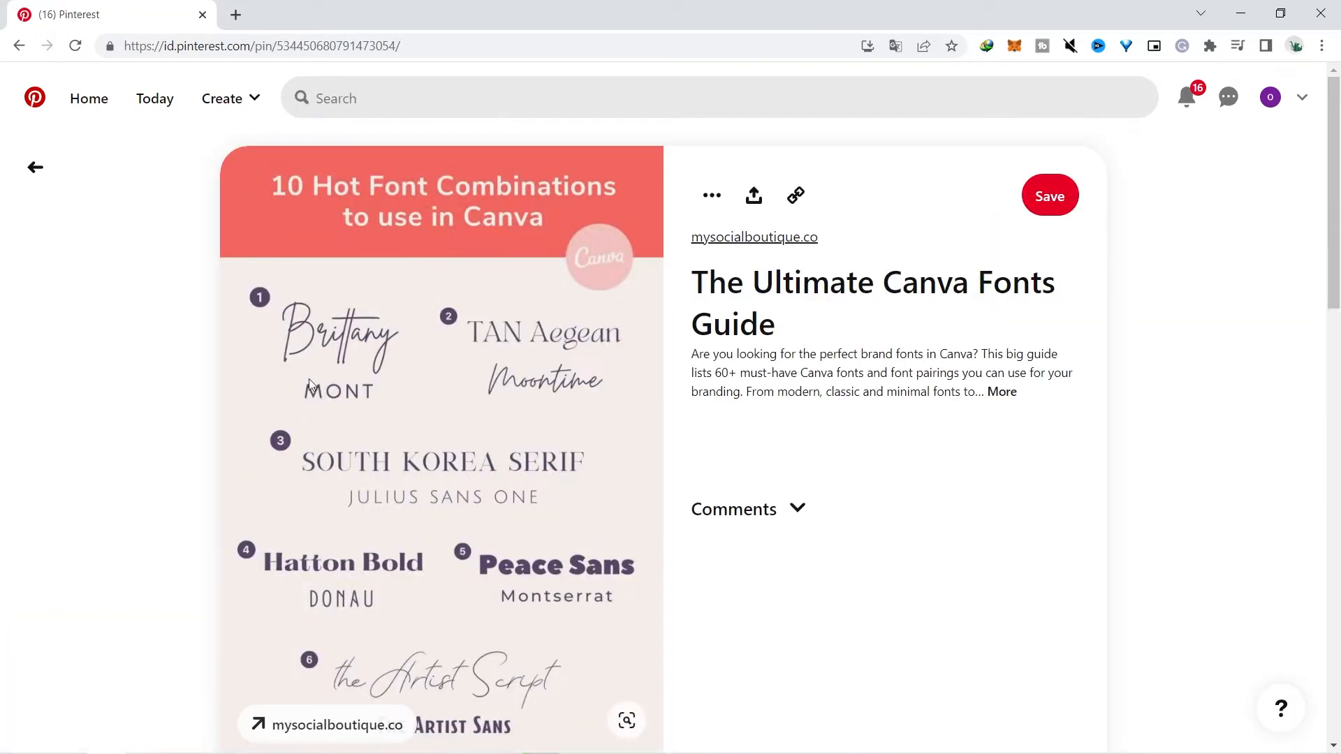
mouse_move(1339, 198)
mouse_down()
mouse_move(1339, 292)
mouse_move(1339, 178)
mouse_up()
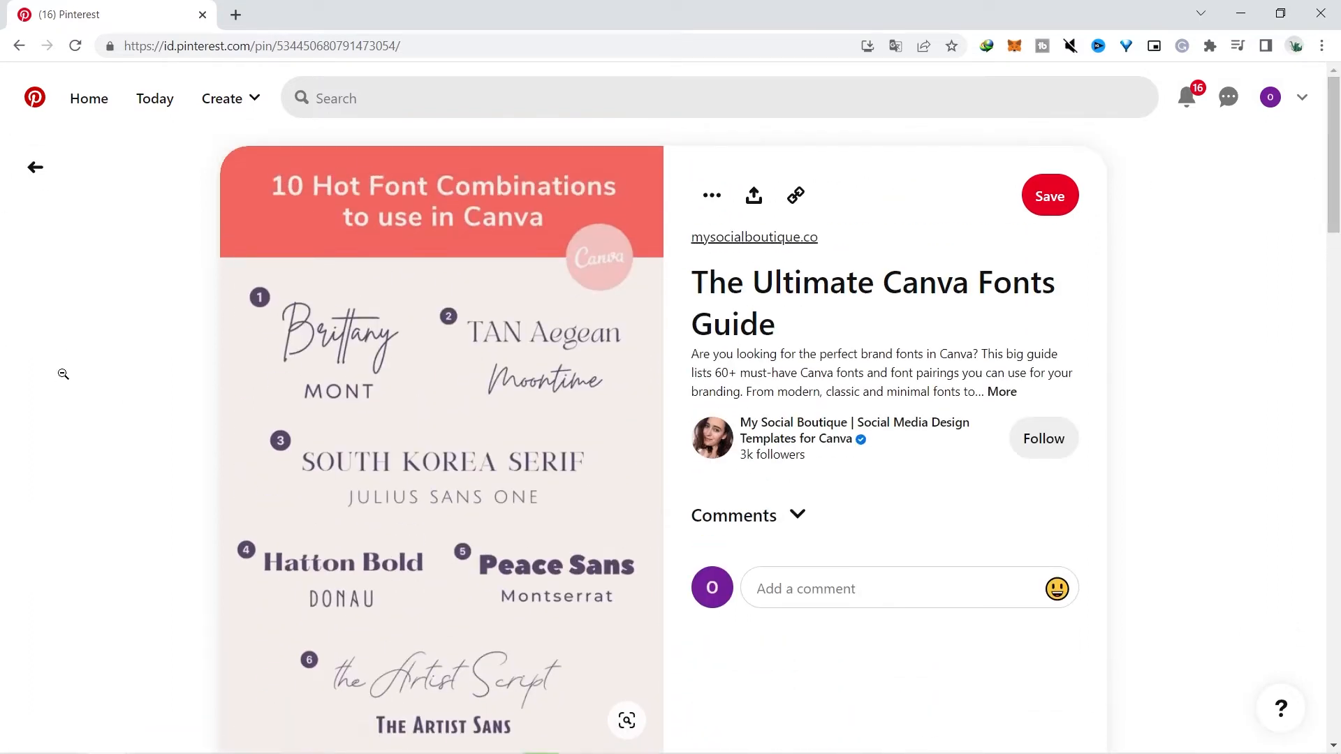
Return to the font combination results and view the "20 Pretty Font Combinations" pin
click(27, 168)
drag(1339, 167, 1339, 255)
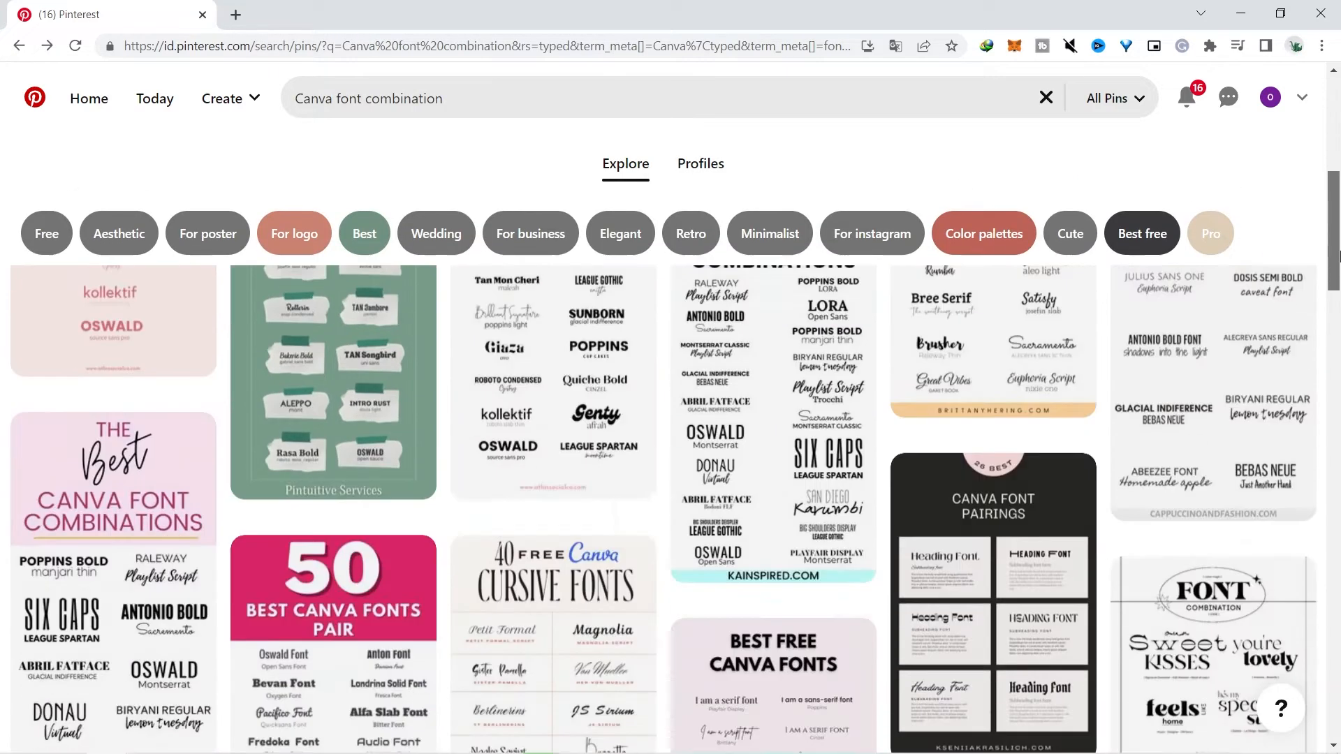
click(773, 419)
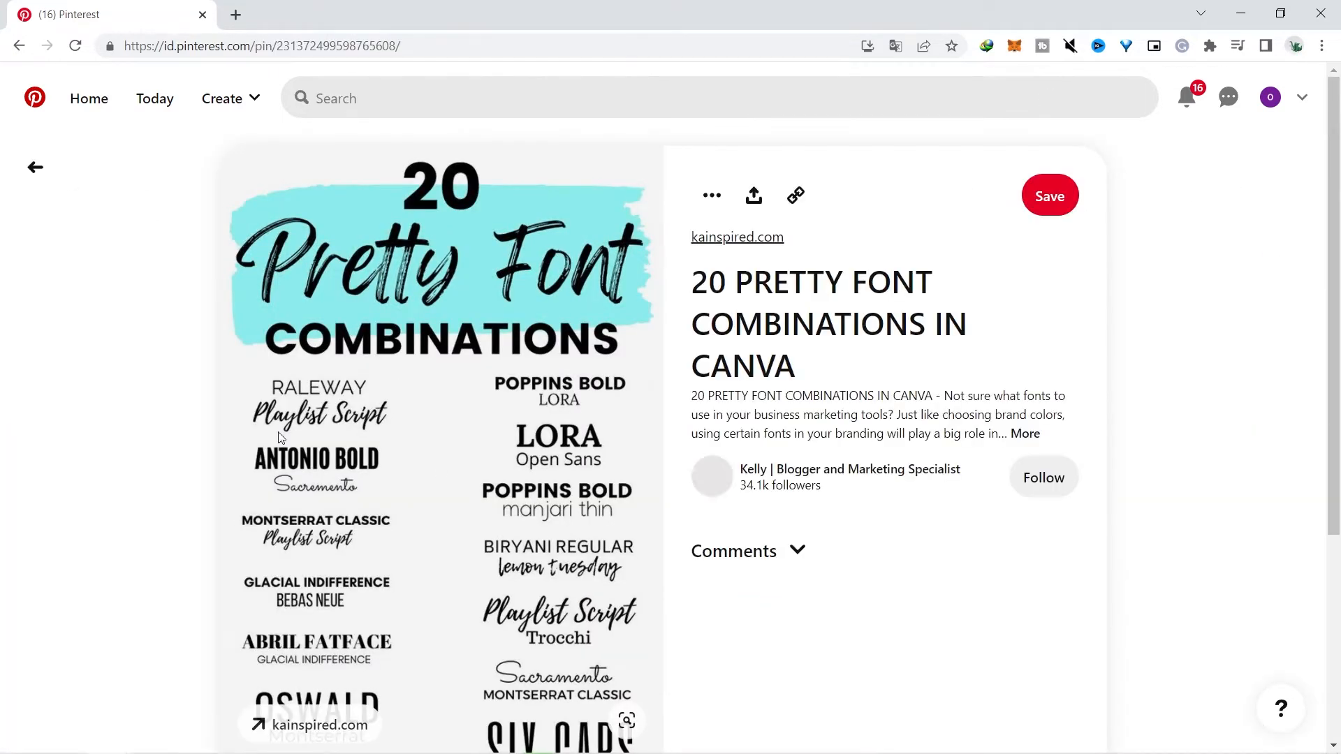
drag(1339, 198, 1339, 231)
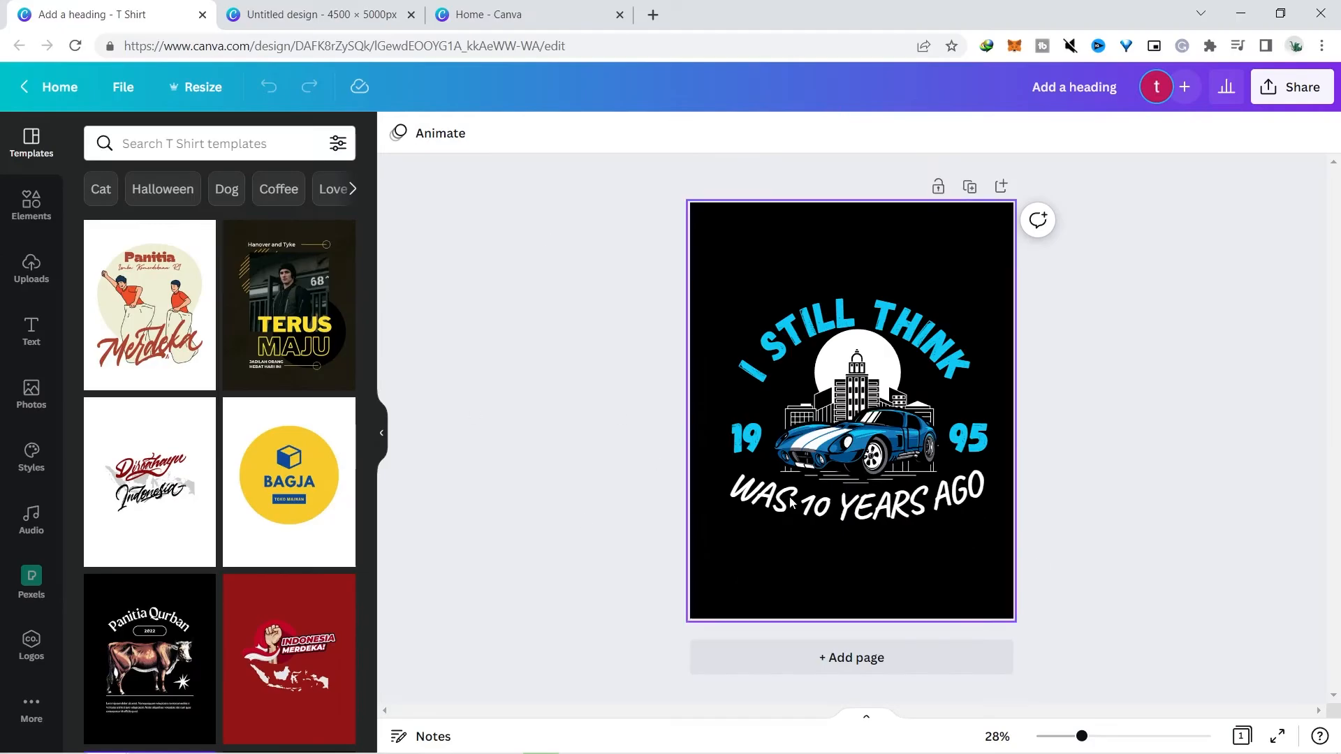
Go to the Canva home page and create a new custom-size design of 4500 × 5400 px
click(262, 11)
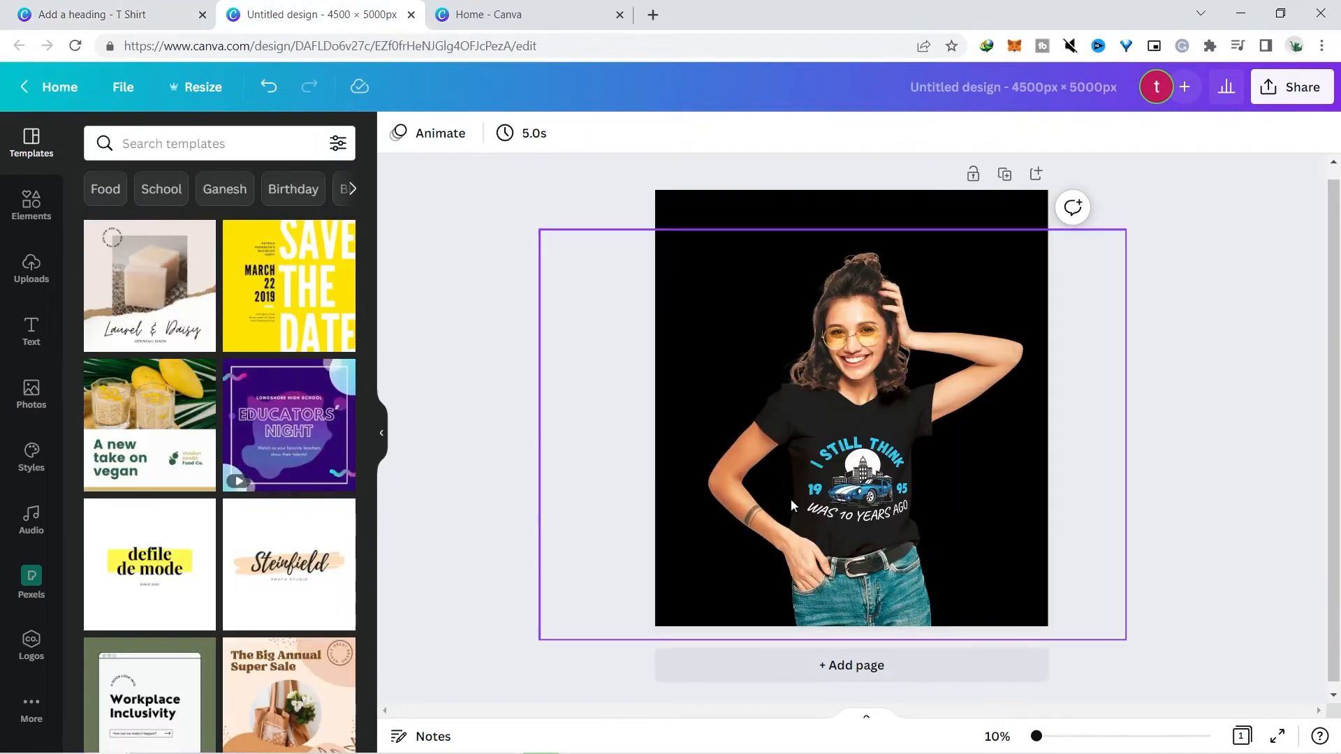
click(489, 14)
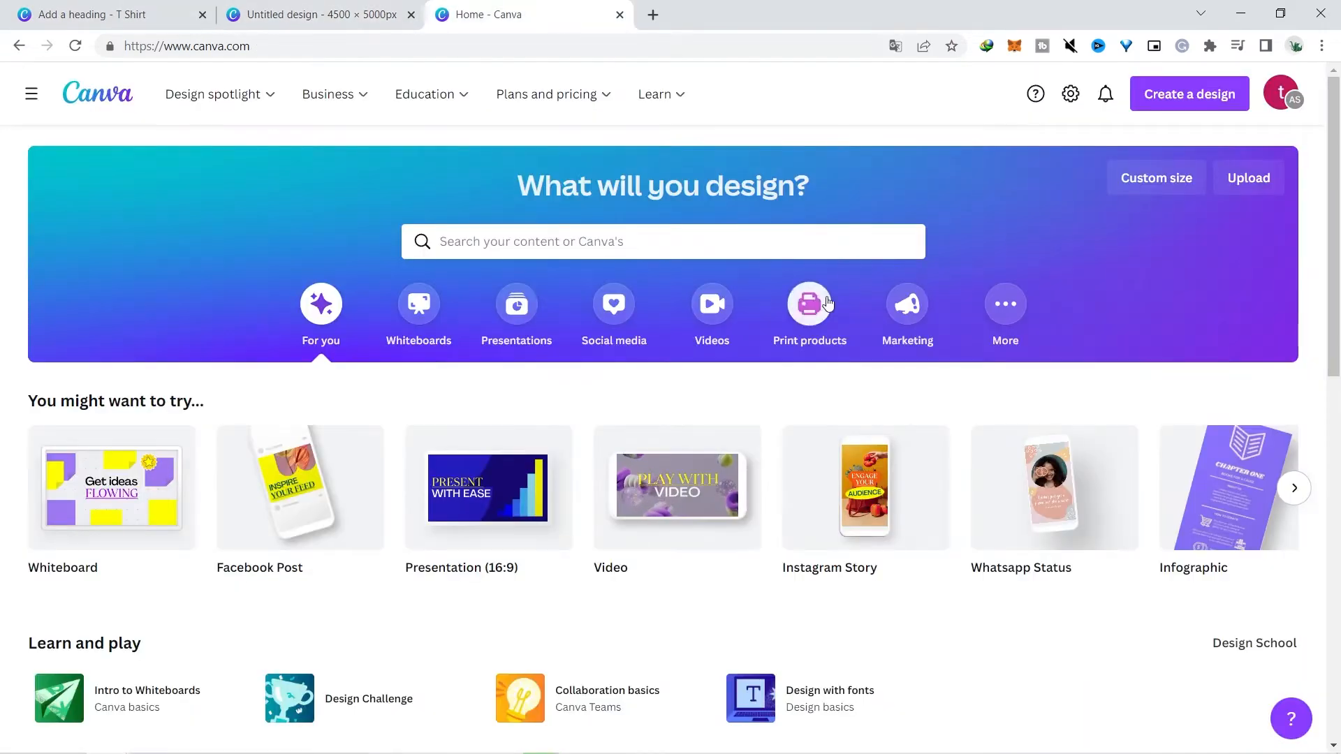
click(1226, 98)
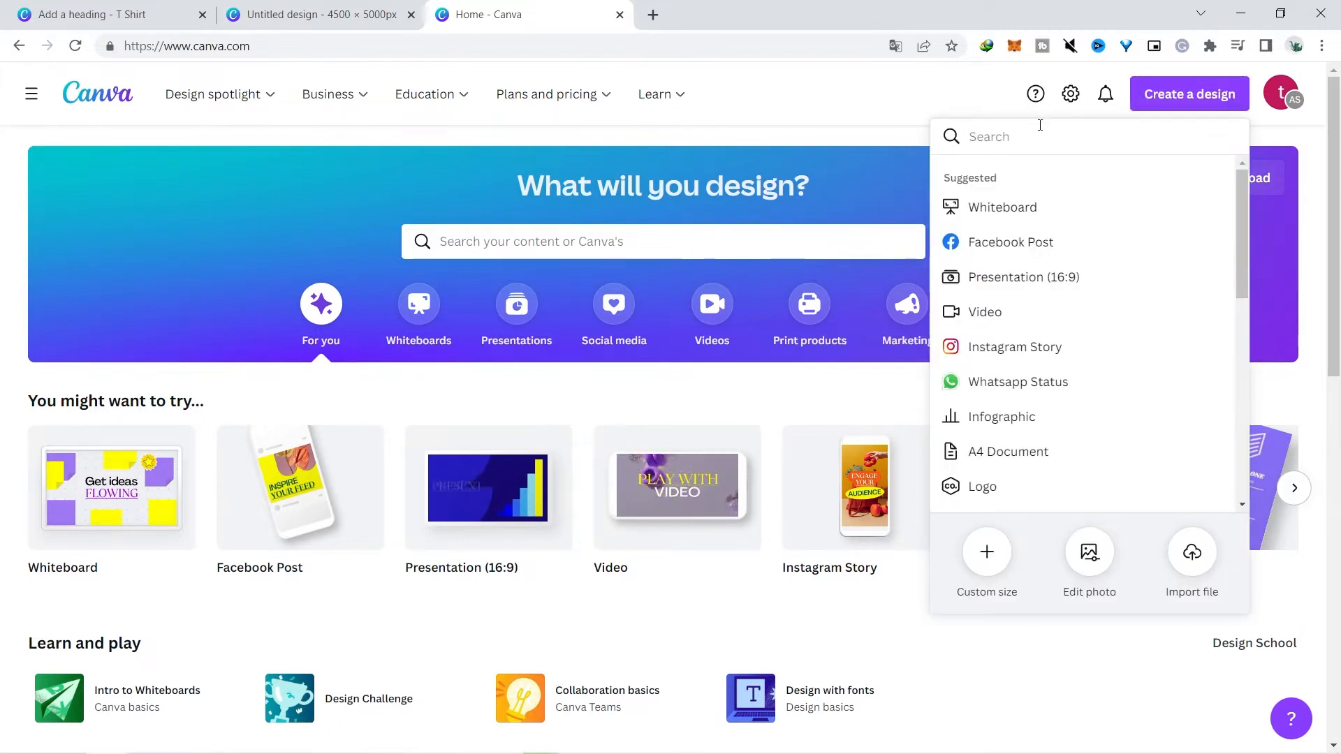
text(T SHI)
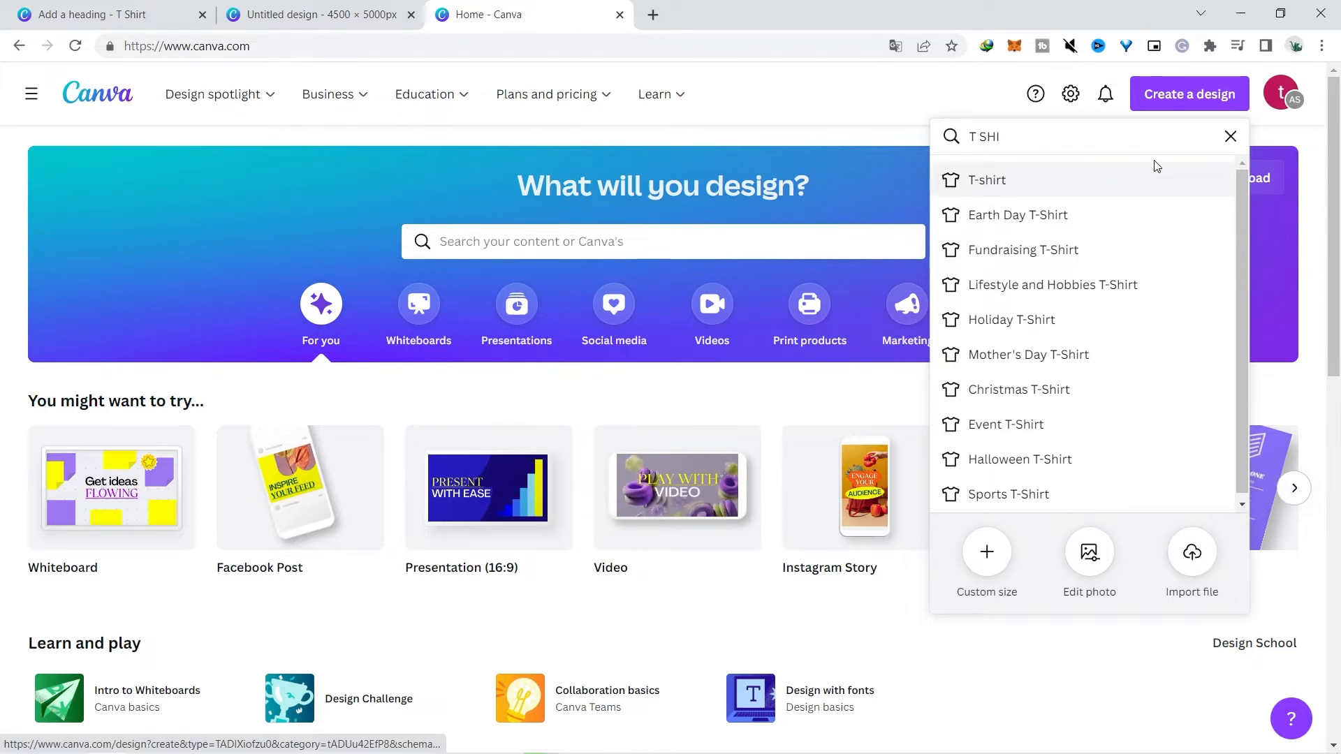
click(1232, 139)
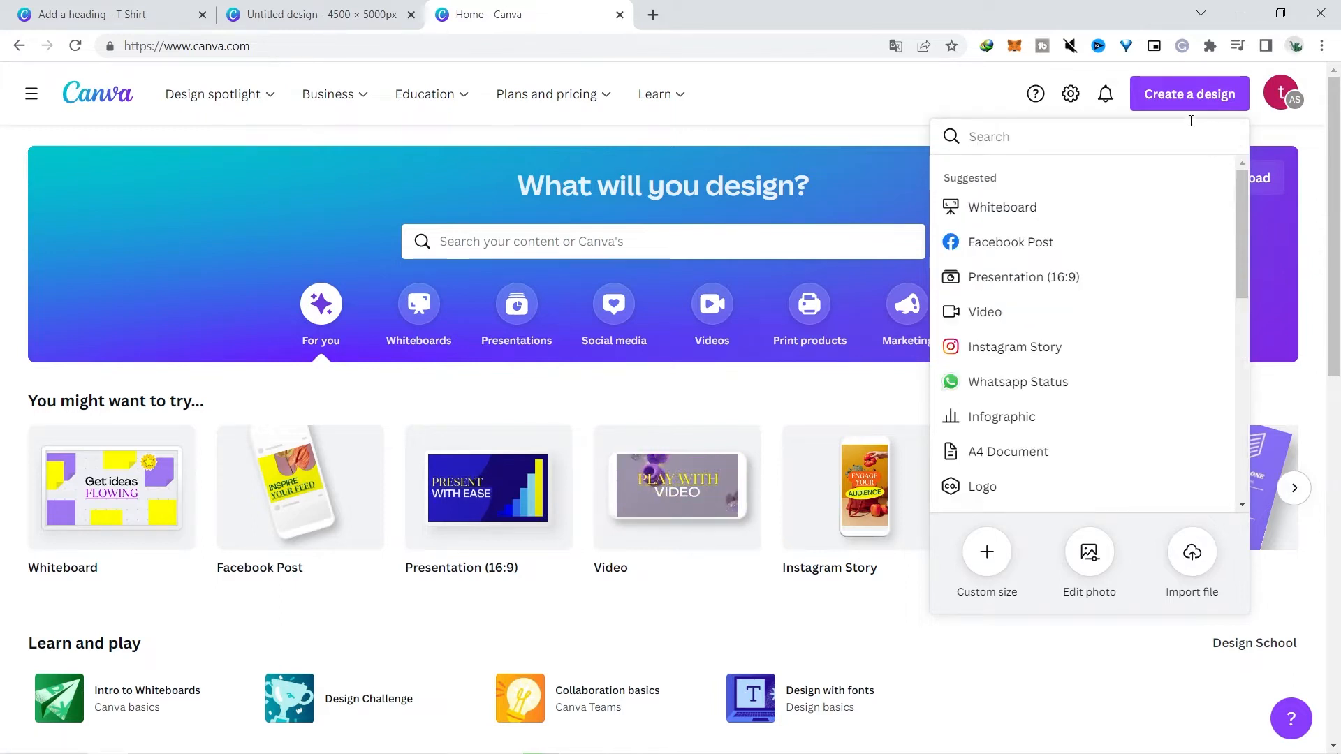
click(986, 555)
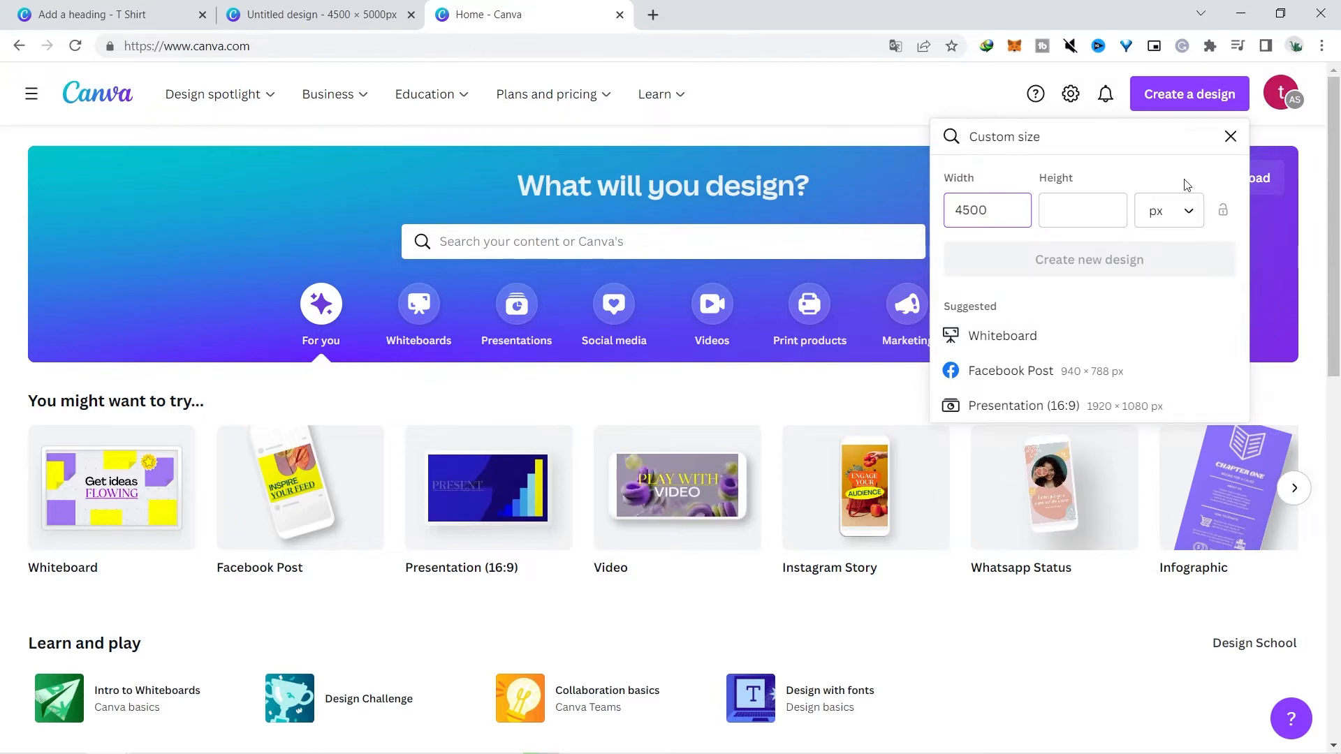
text(5)
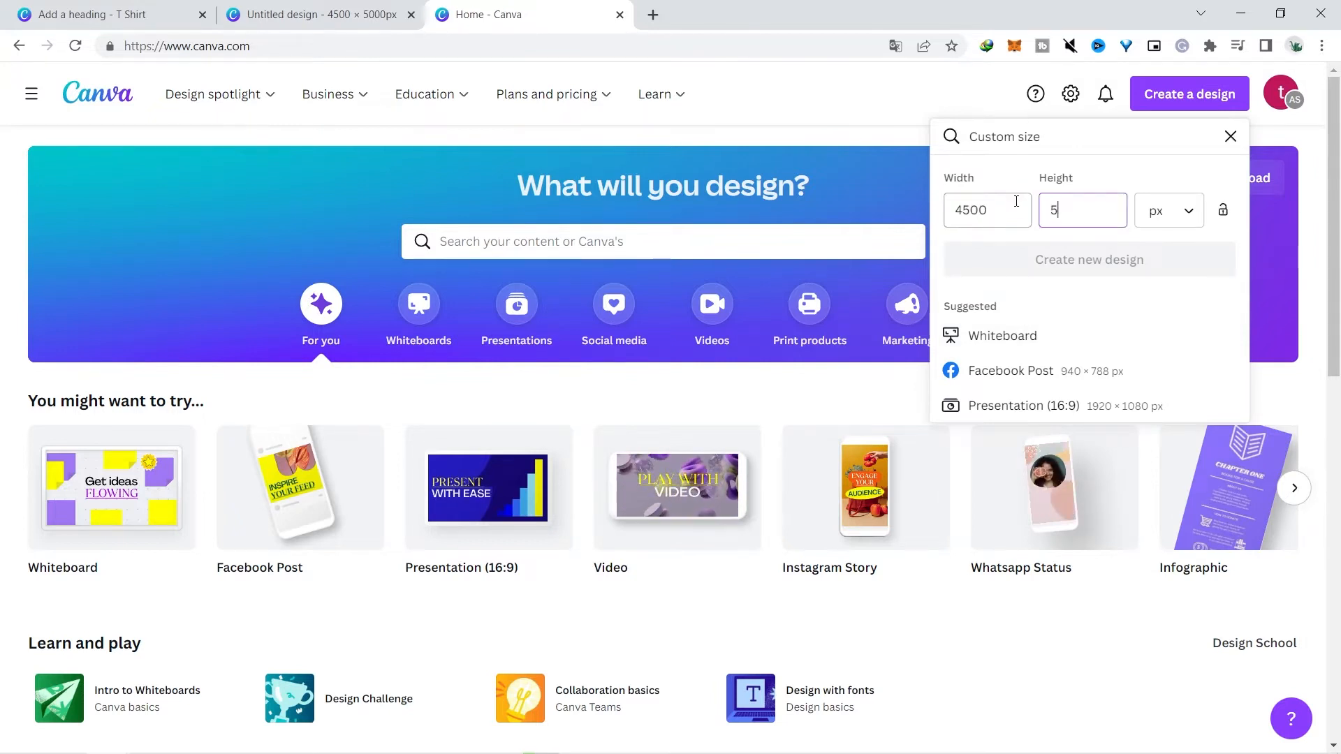
text(400)
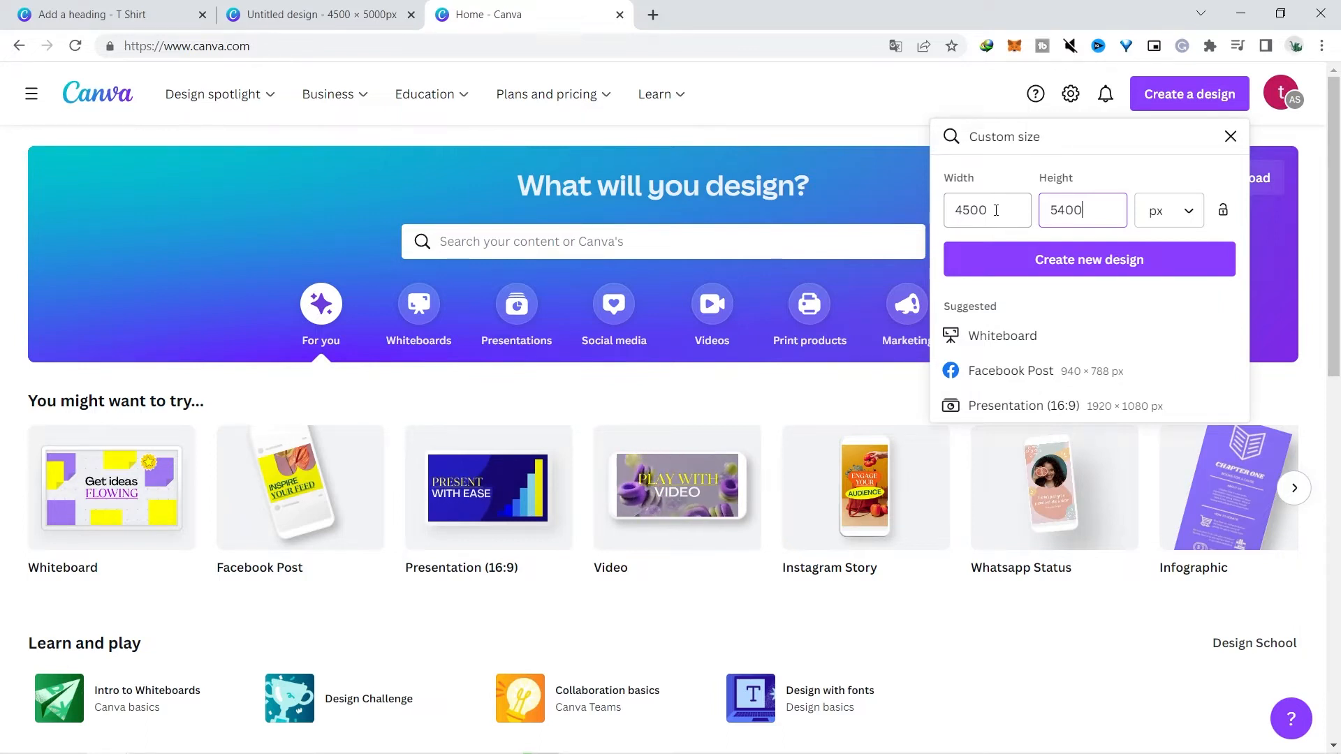
click(1047, 260)
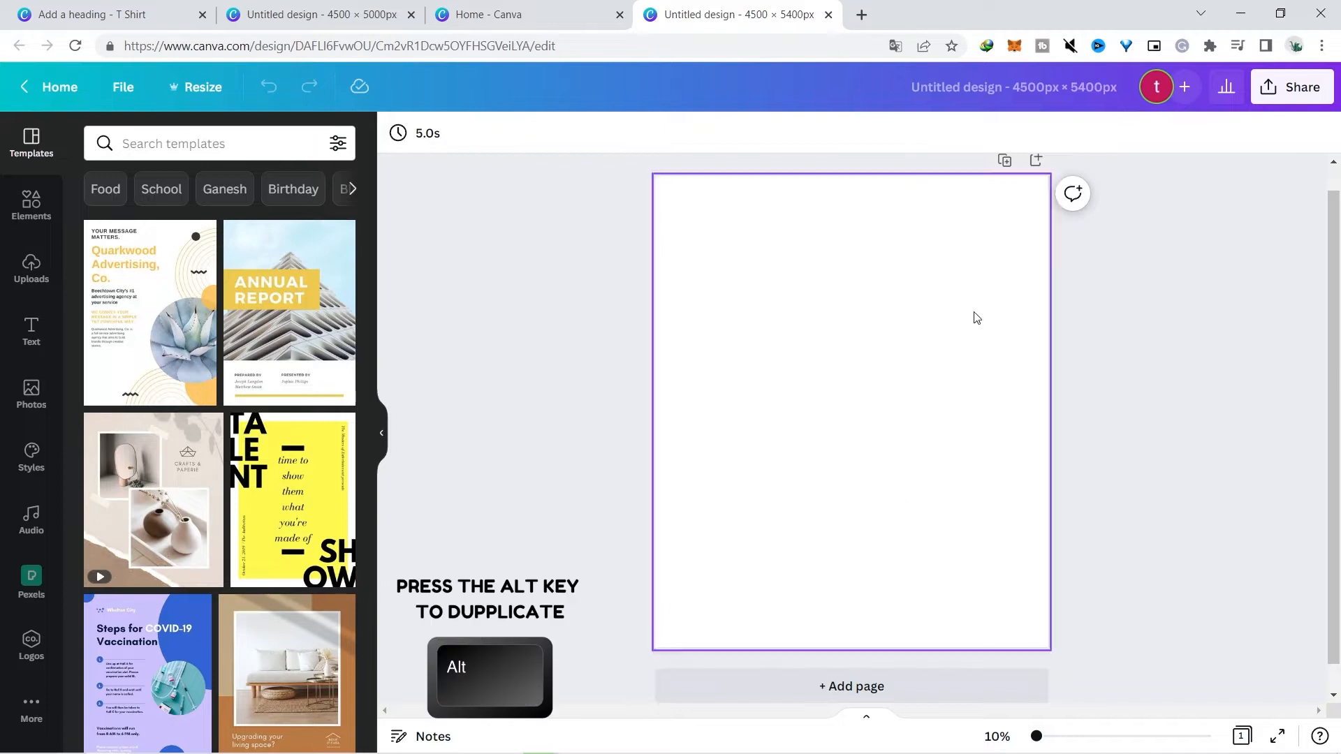
Add a heading to the blank page and widen its text box so the text fits on one line
click(35, 339)
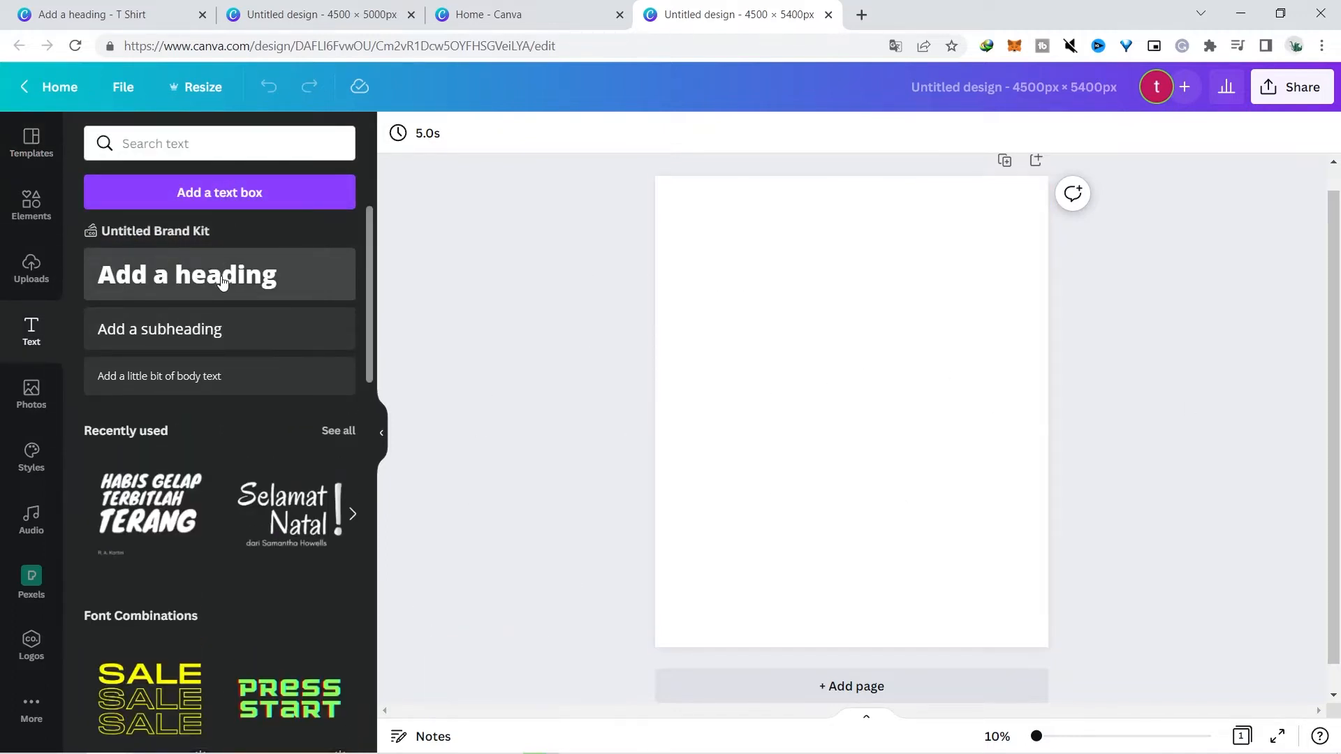
click(222, 281)
click(1015, 417)
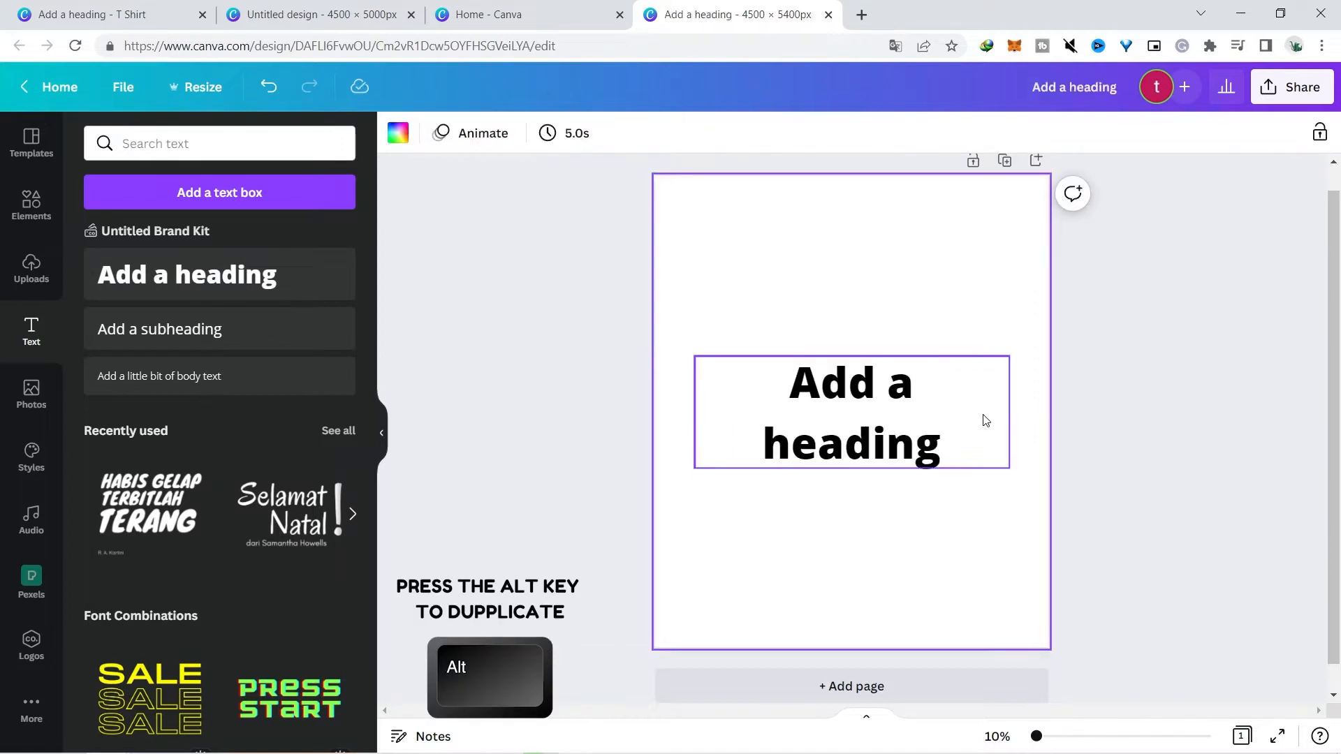
click(985, 420)
drag(1012, 412, 1081, 380)
Duplicate the heading three times, placing the copies one below another down the page
alt+drag(903, 384, 884, 467)
alt+drag(882, 470, 868, 546)
alt+drag(866, 548, 870, 591)
Shorten the second heading to "Add" and move it to the page's right edge
click(962, 462)
click(1027, 466)
click(1027, 466)
key(BackSpace)
key(BackSpace)
key(BackSpace)
key(BackSpace)
key(BackSpace)
key(BackSpace)
key(BackSpace)
drag(977, 474, 1110, 491)
Shorten the third heading to "Add"
click(1000, 538)
click(1001, 538)
drag(1001, 538, 678, 471)
key(BackSpace)
click(1250, 513)
Arrange the text with one full heading above, one below, and the two "Add" texts level on opposite sides of the page
drag(822, 406, 800, 327)
drag(720, 482, 720, 438)
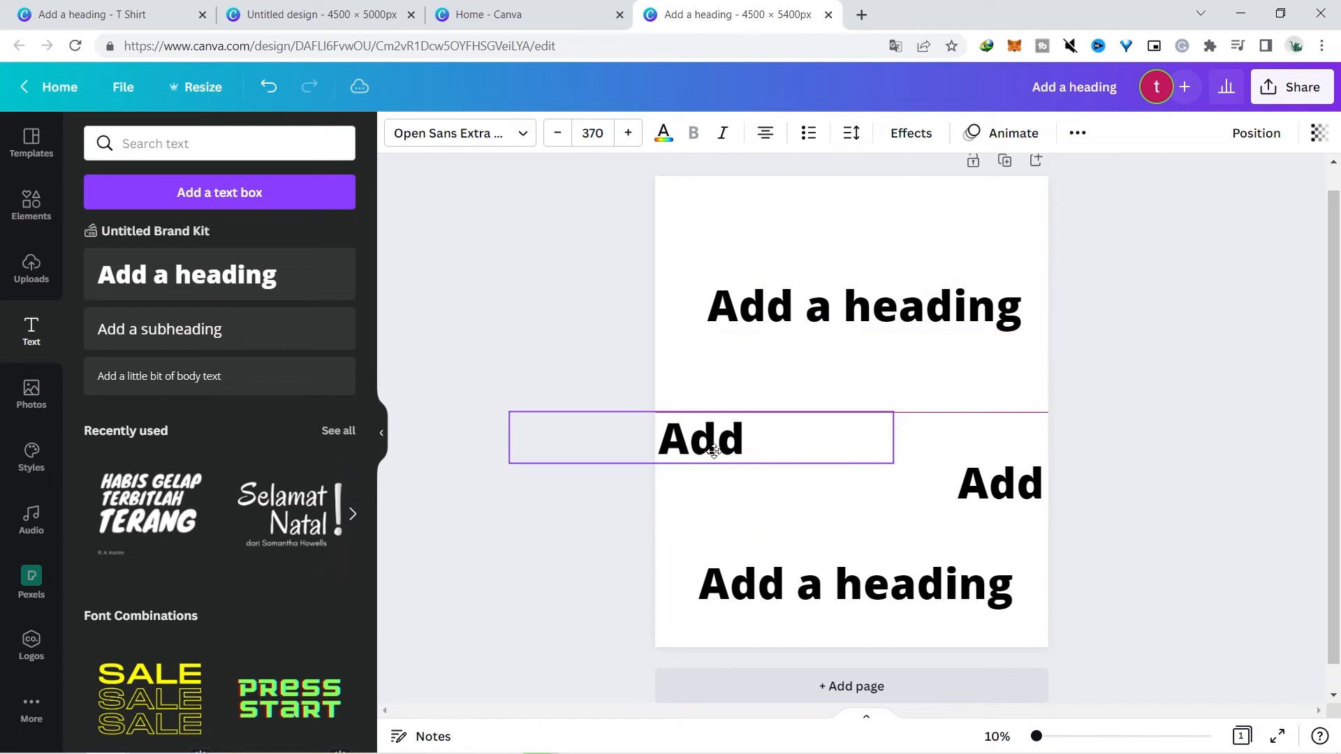
drag(1040, 491, 1034, 452)
drag(856, 584, 851, 565)
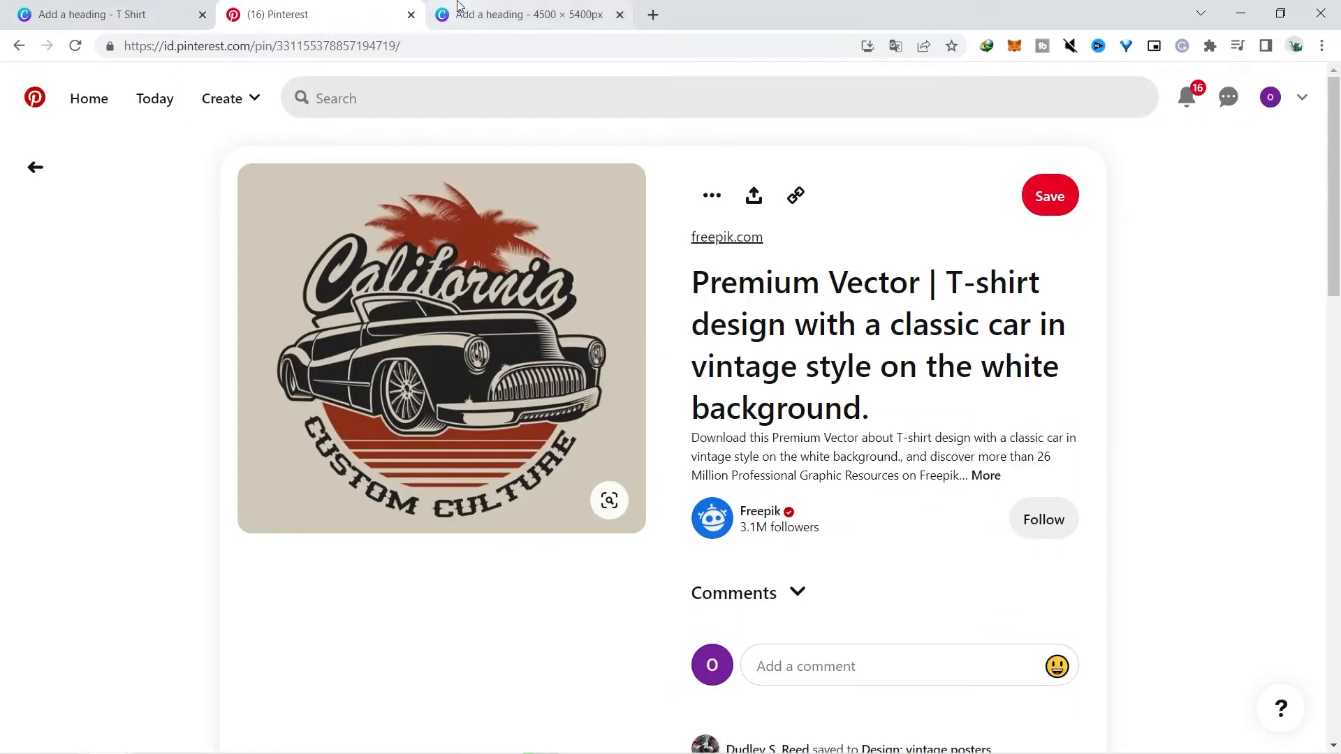
Compare the heading layout with the finished T-shirt design and the California car reference pin
click(484, 14)
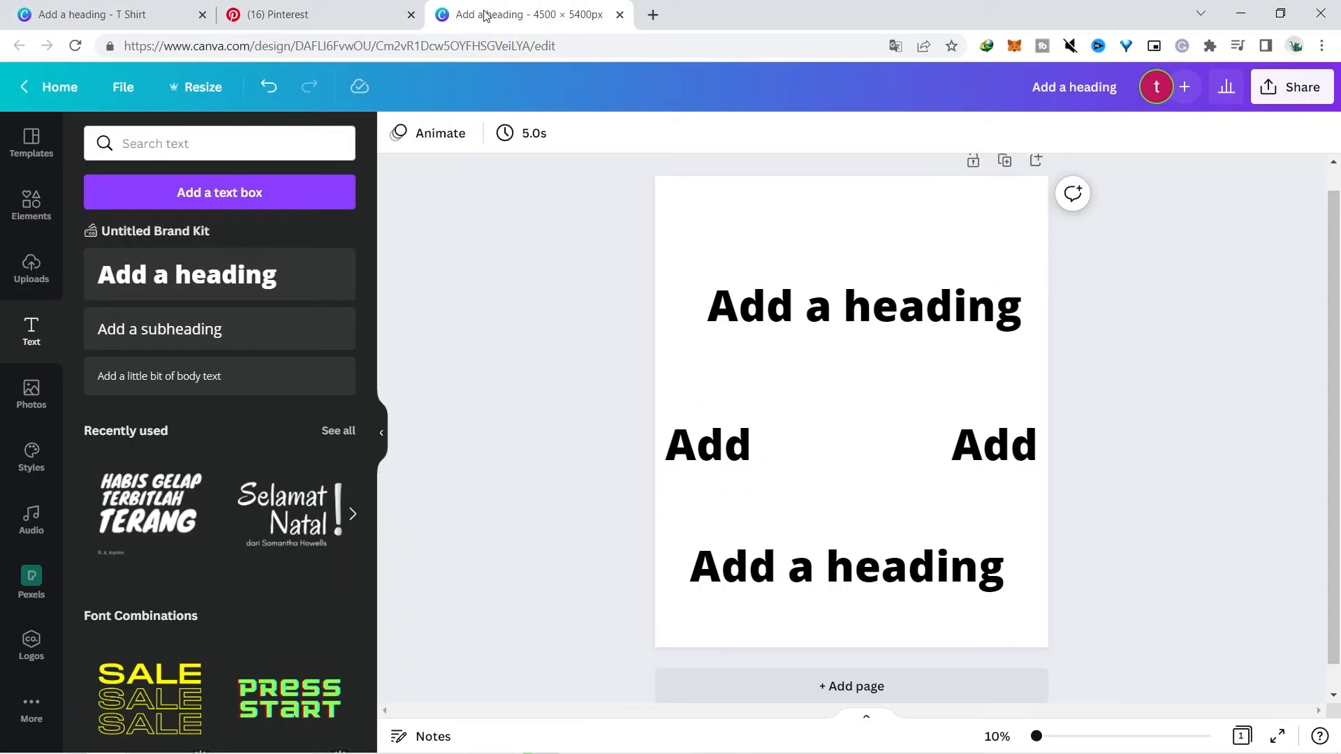
click(112, 14)
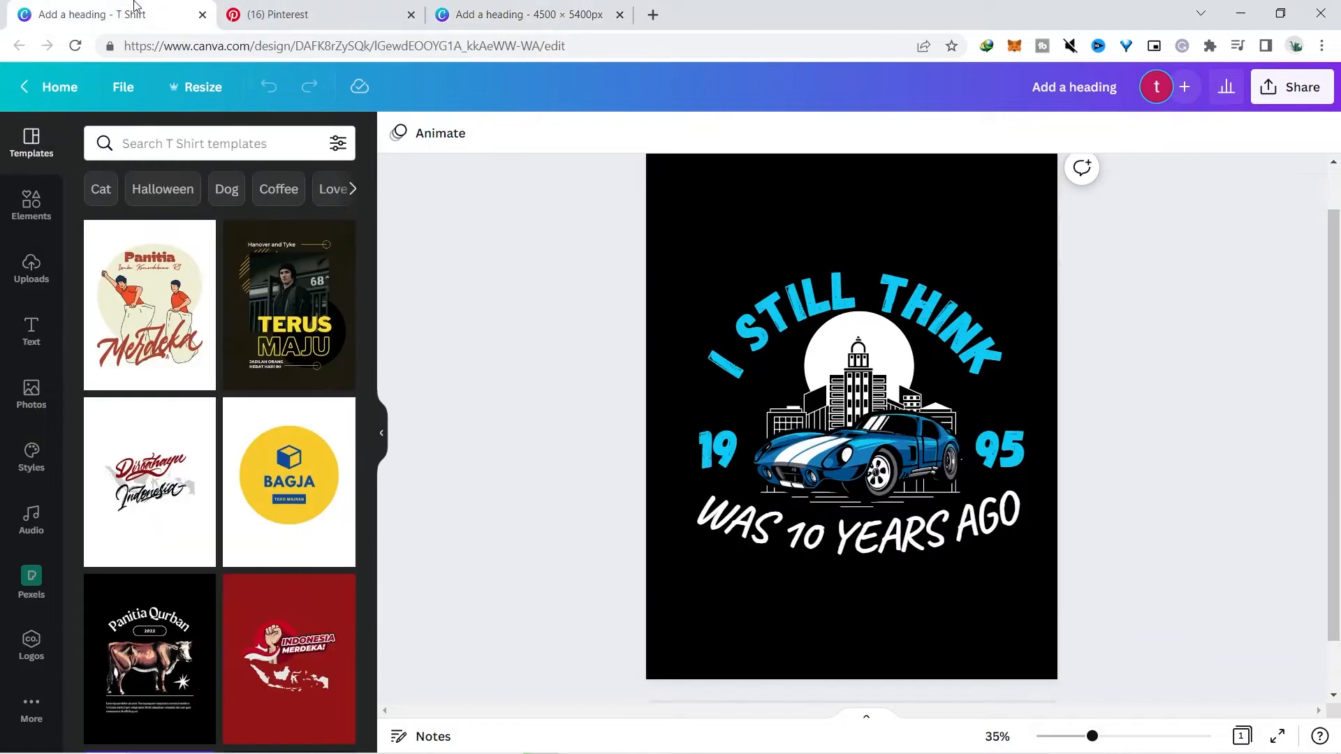
click(274, 10)
click(533, 11)
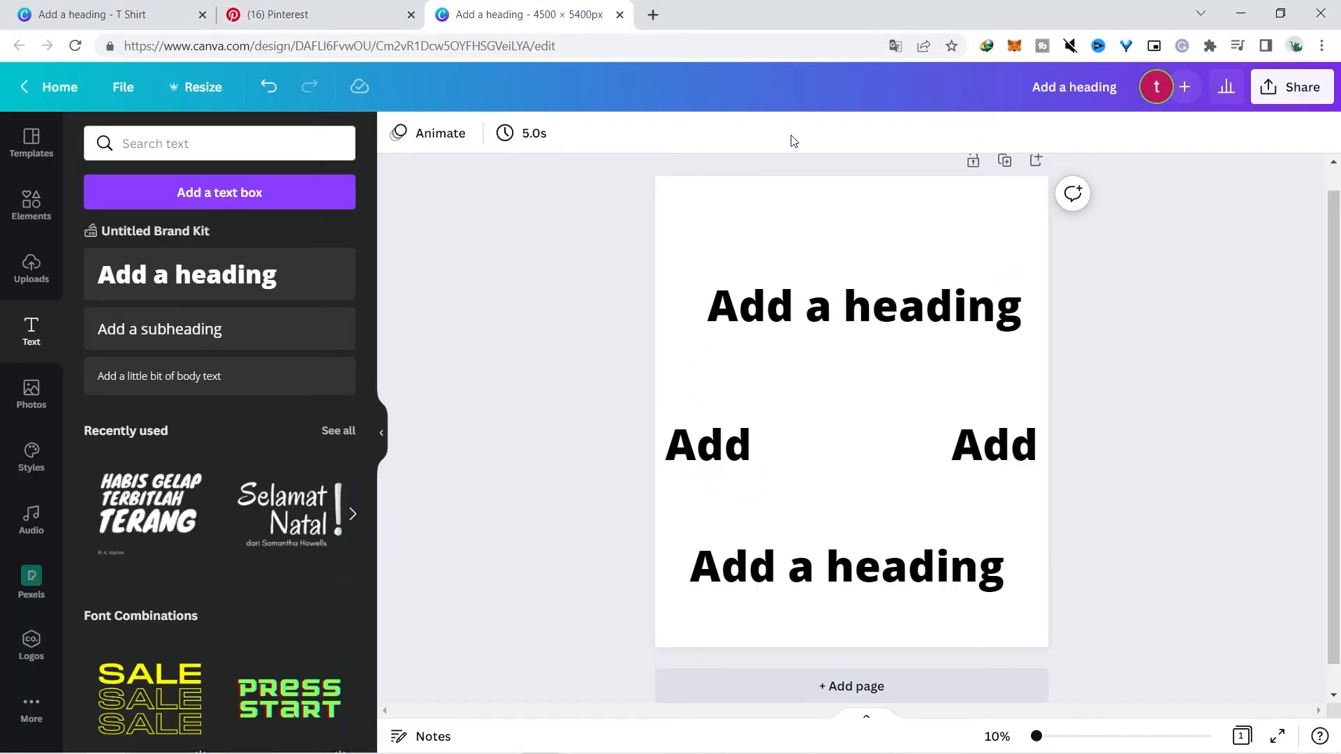
click(153, 144)
text(old muscle car)
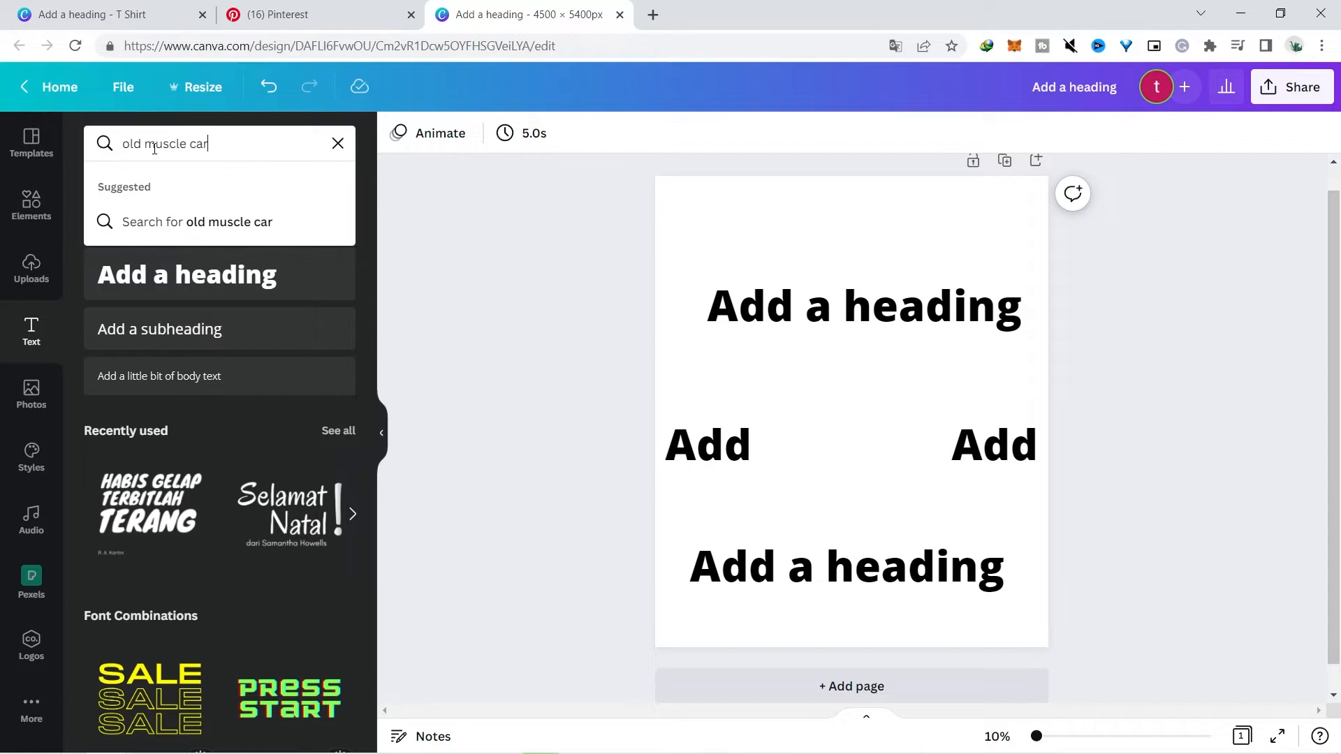
click(55, 267)
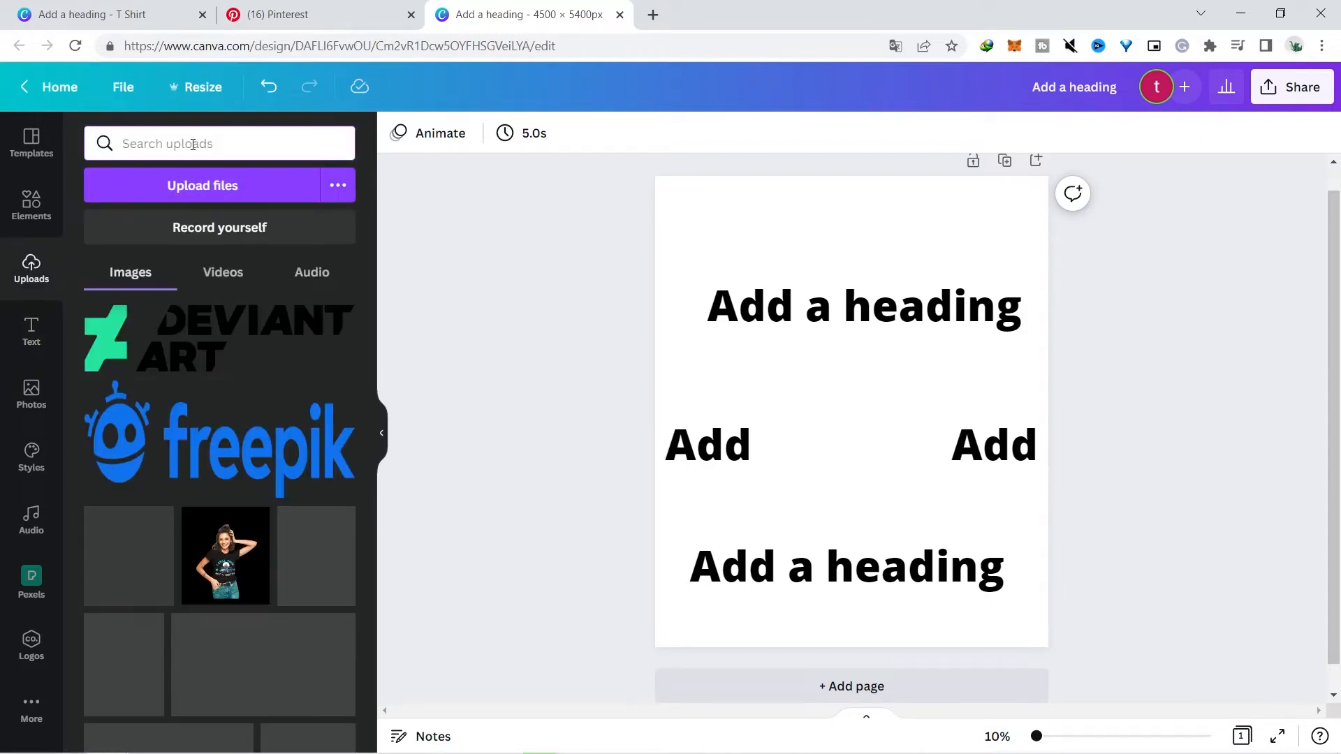
Search Canva's elements for "old muscle car"
click(29, 204)
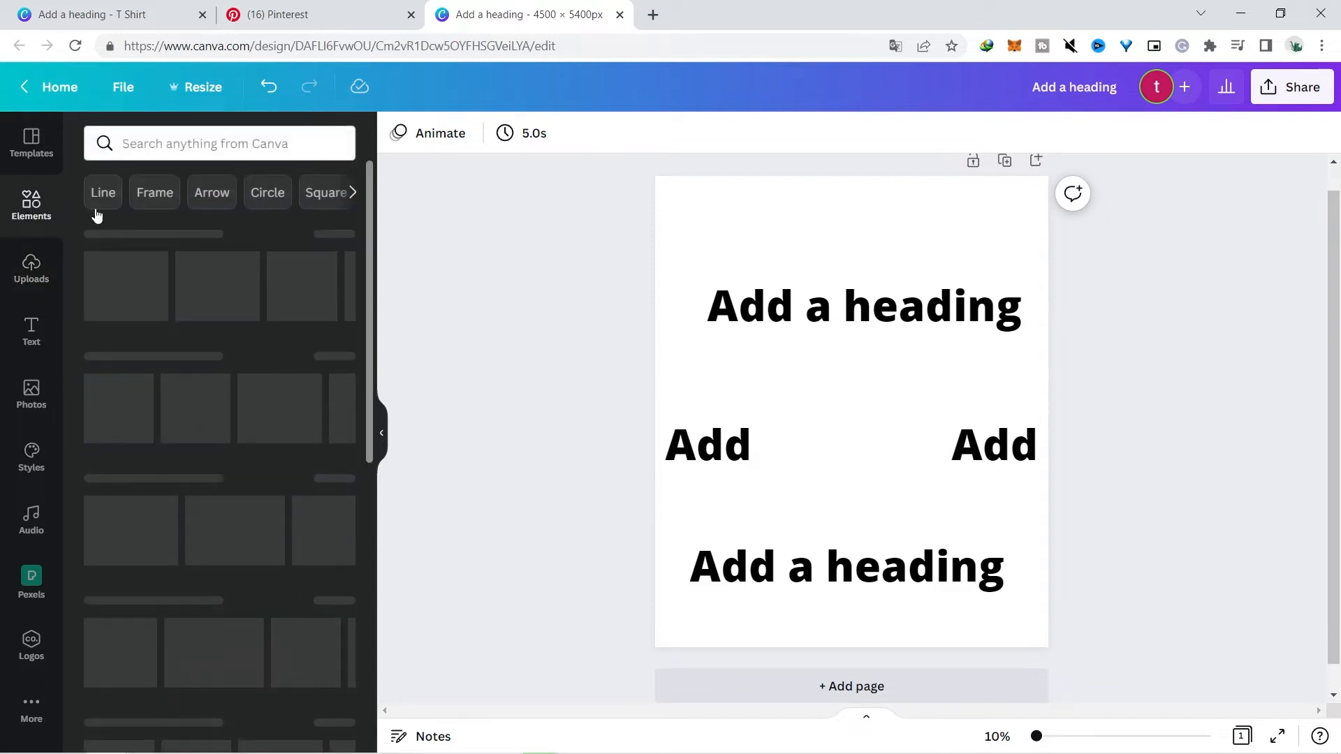
click(209, 142)
text(old muscle car)
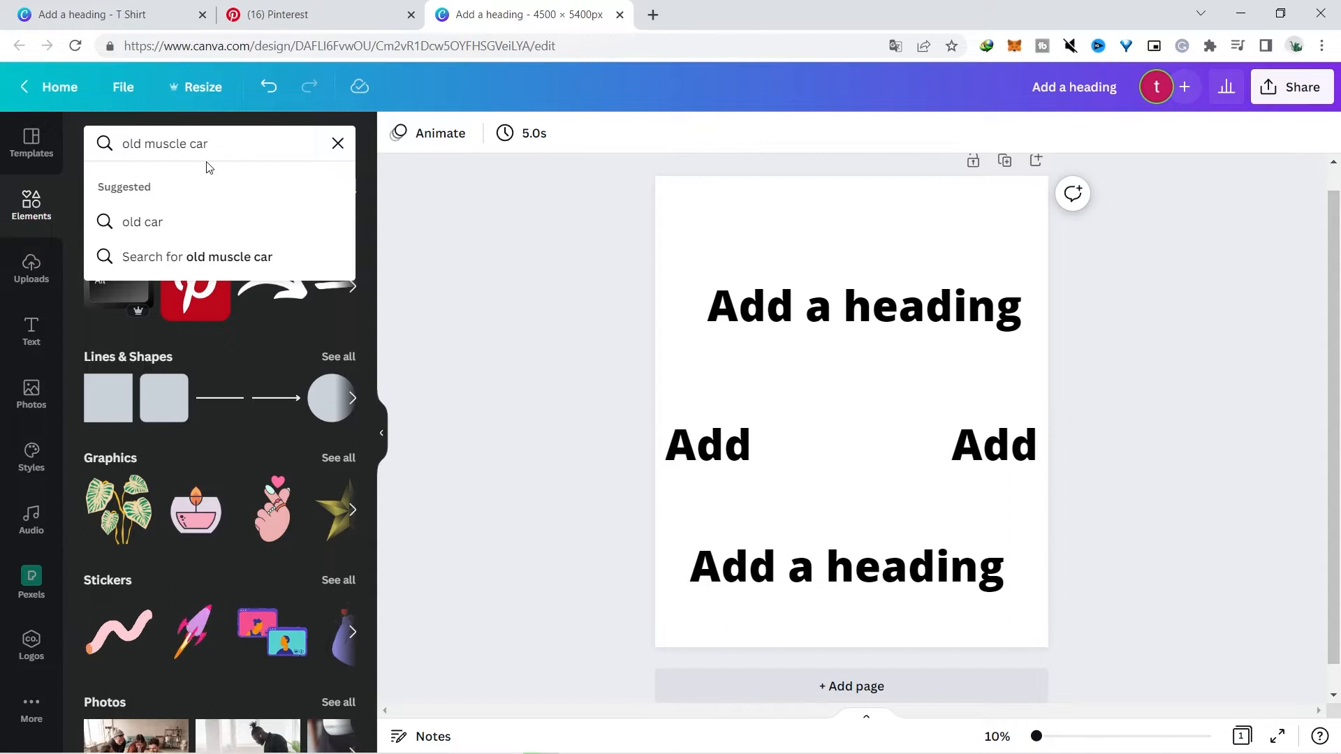
key(Return)
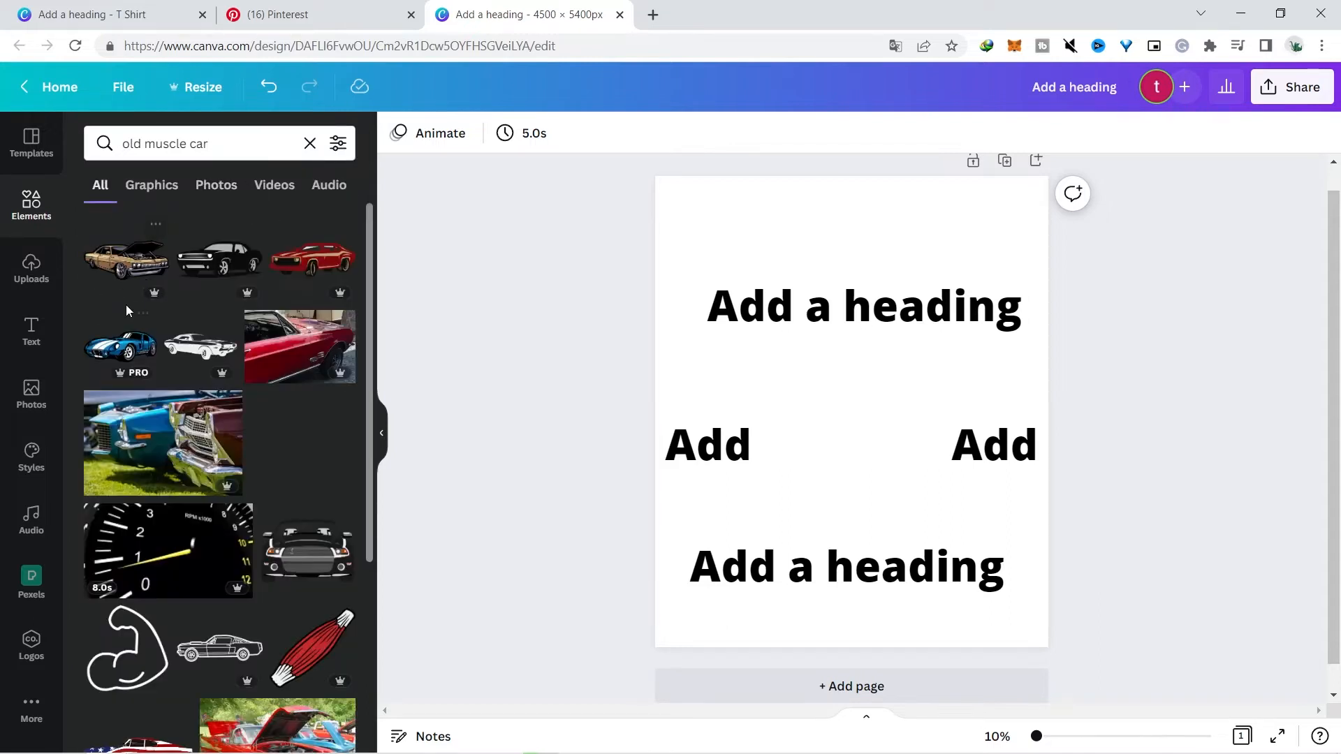
Add the blue car with white stripes and size it to fit between the two "Add" texts
click(127, 336)
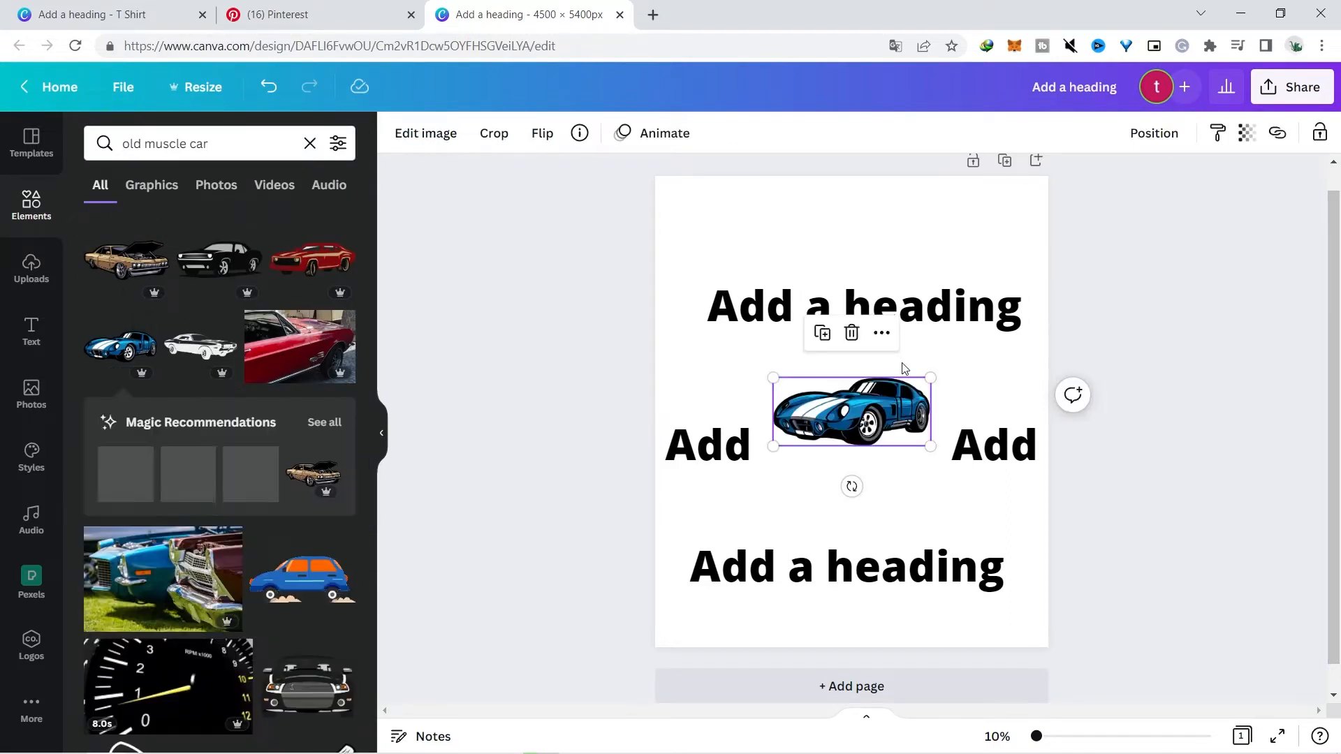
drag(774, 446, 678, 488)
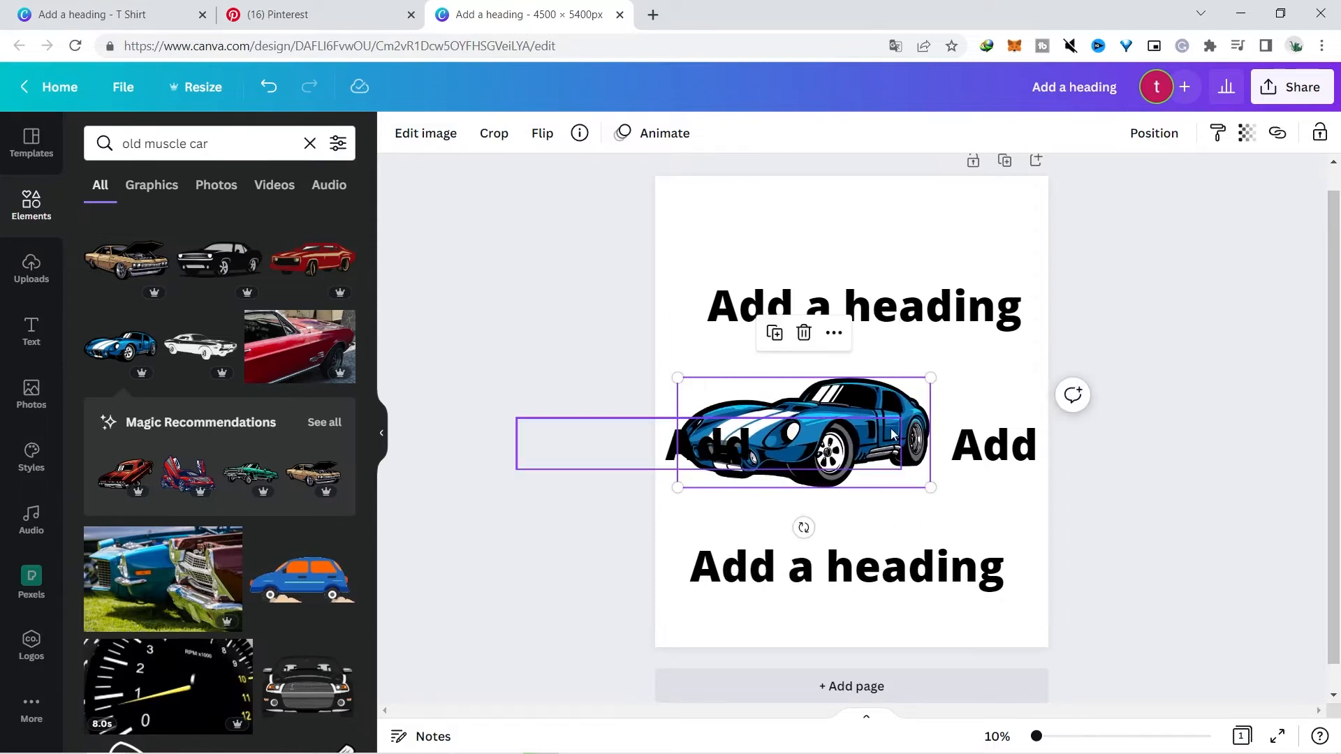
click(713, 447)
click(890, 395)
drag(891, 395, 766, 431)
click(869, 424)
mouse_move(810, 479)
mouse_down()
mouse_move(855, 476)
mouse_move(836, 474)
mouse_up()
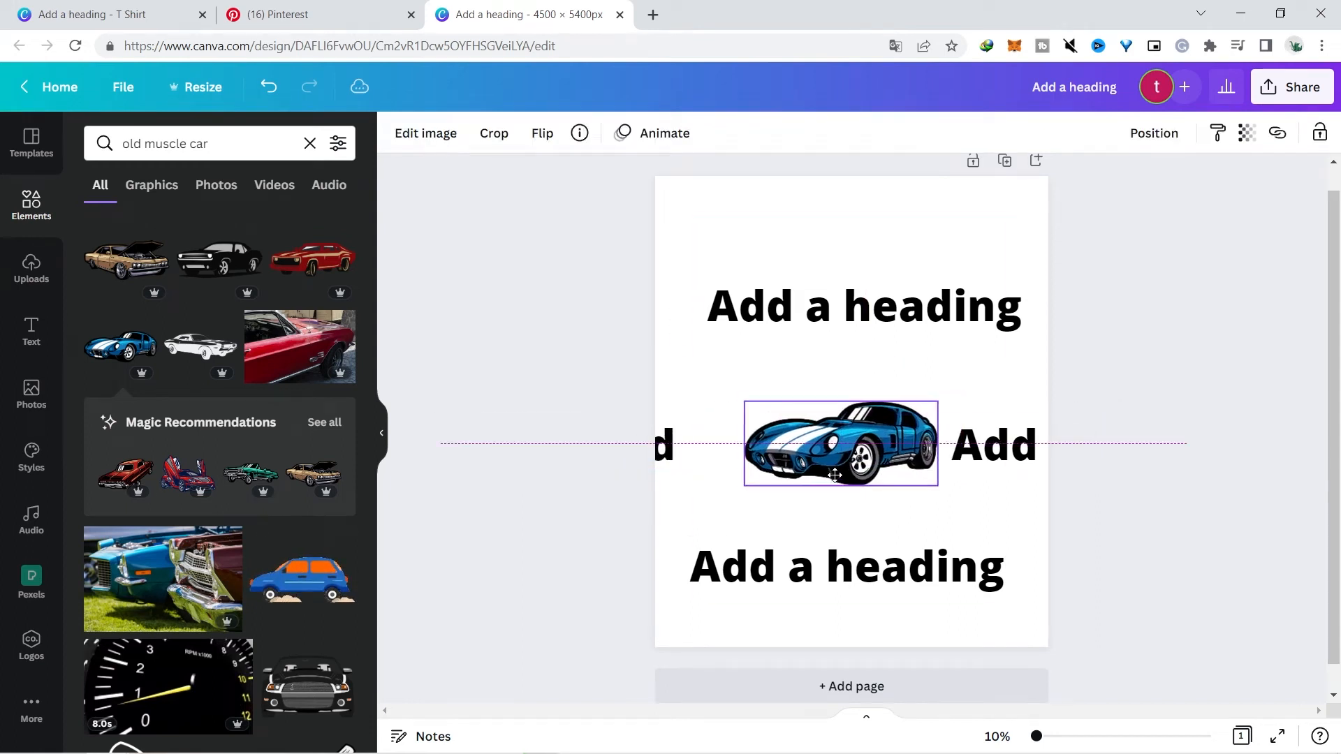
Place the "Add" text directly in front of the car, level with the car's body
drag(706, 442, 772, 455)
drag(501, 472, 521, 470)
drag(688, 439, 688, 438)
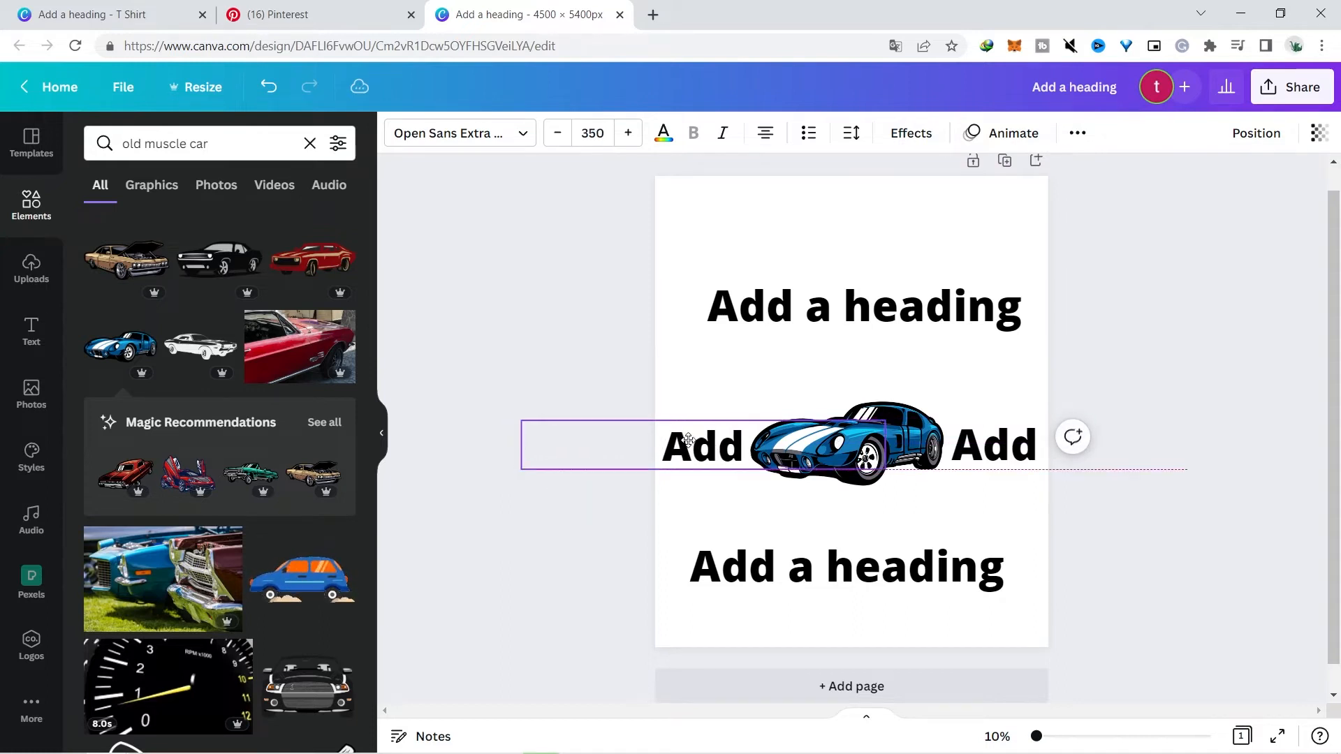
Replace the "Add" behind the car with a copy of the front one, and nudge the upper heading towards the page centre
click(1004, 449)
key(Delete)
drag(697, 450, 985, 449)
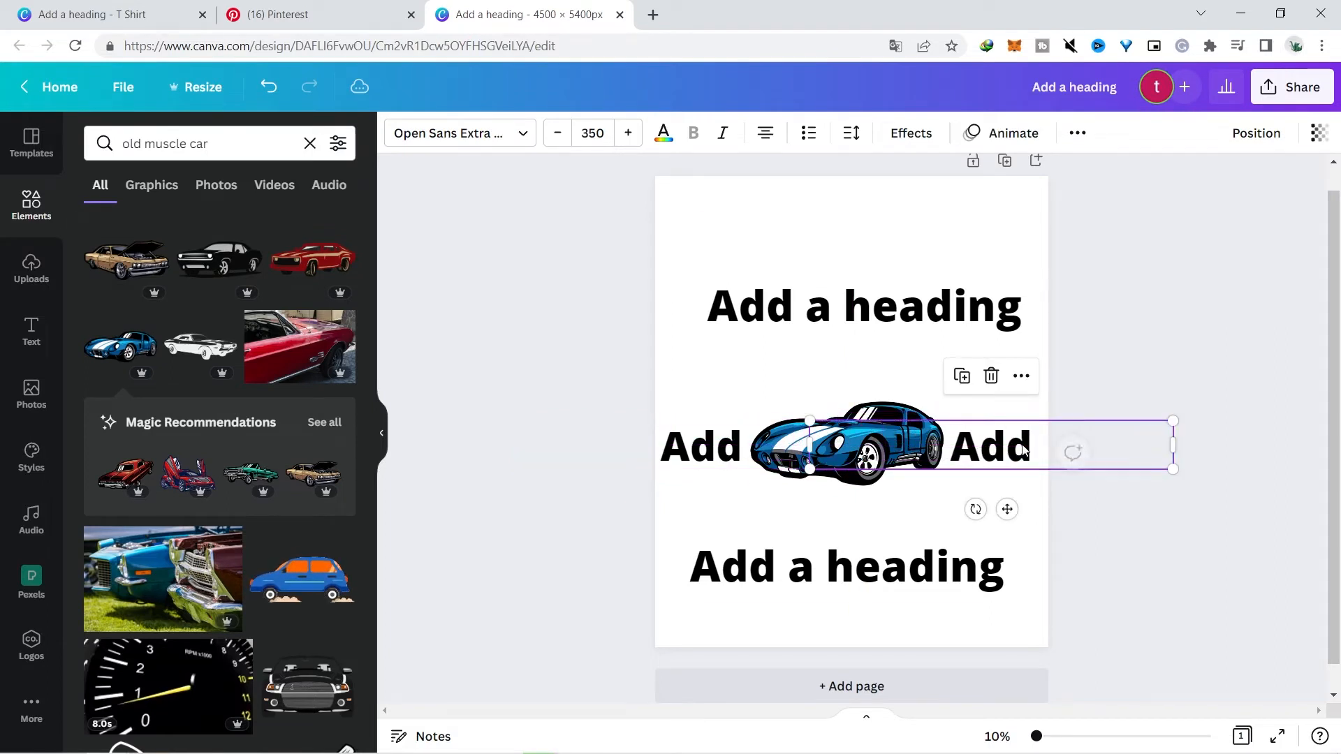
click(1089, 377)
drag(805, 308, 796, 305)
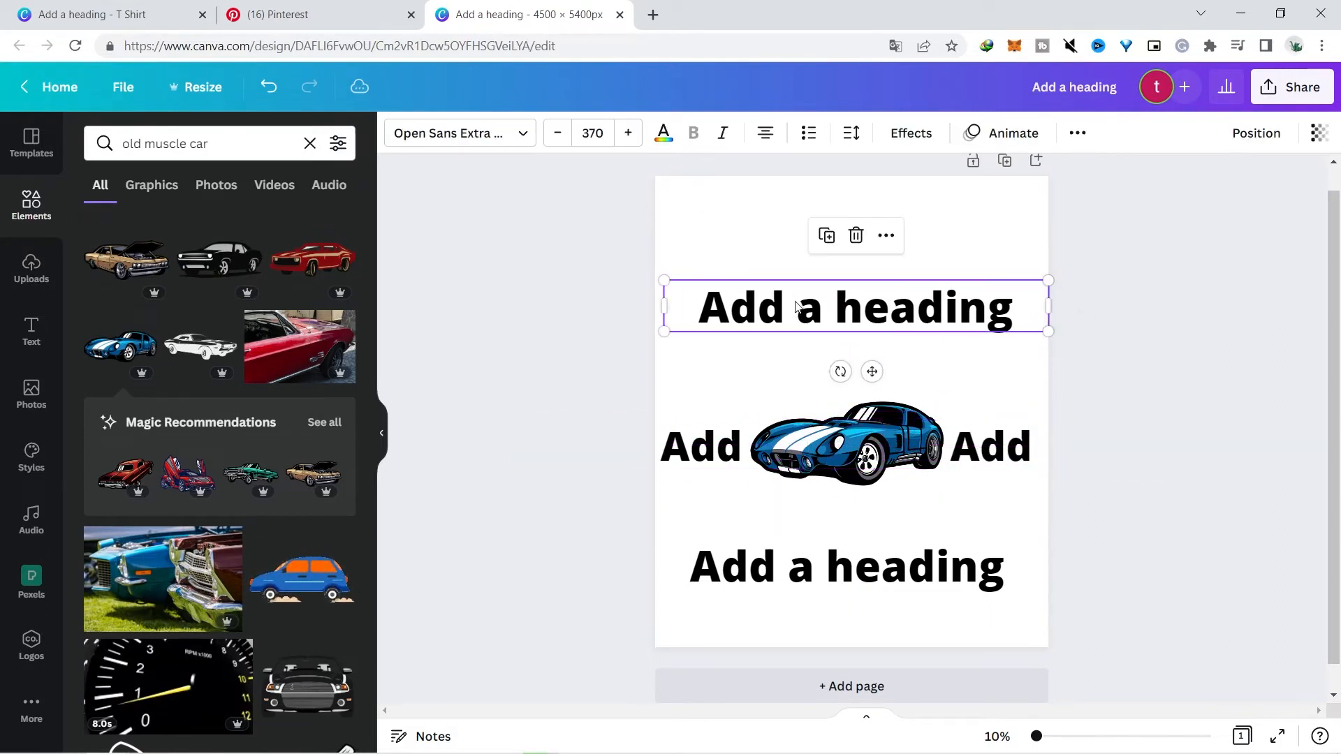
click(1117, 430)
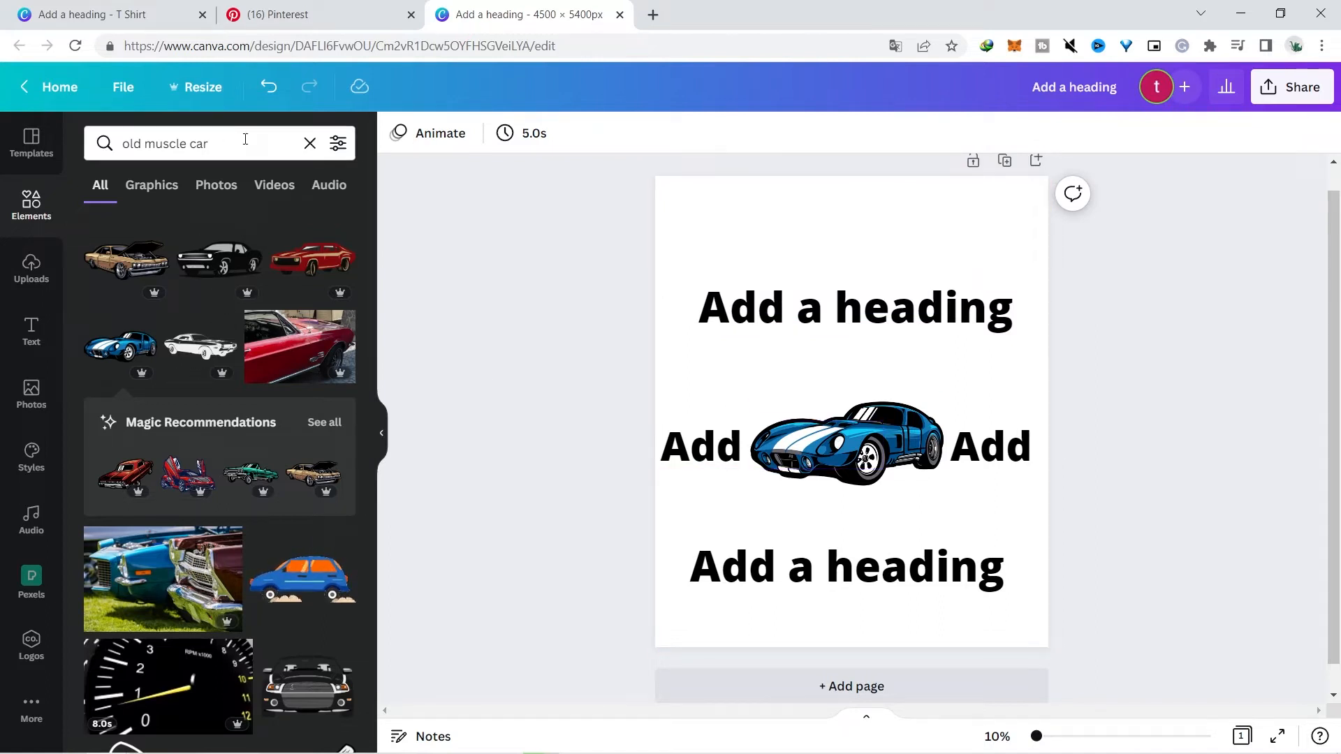
Search Canva's elements for "city"
drag(245, 139, 144, 137)
text(cit)
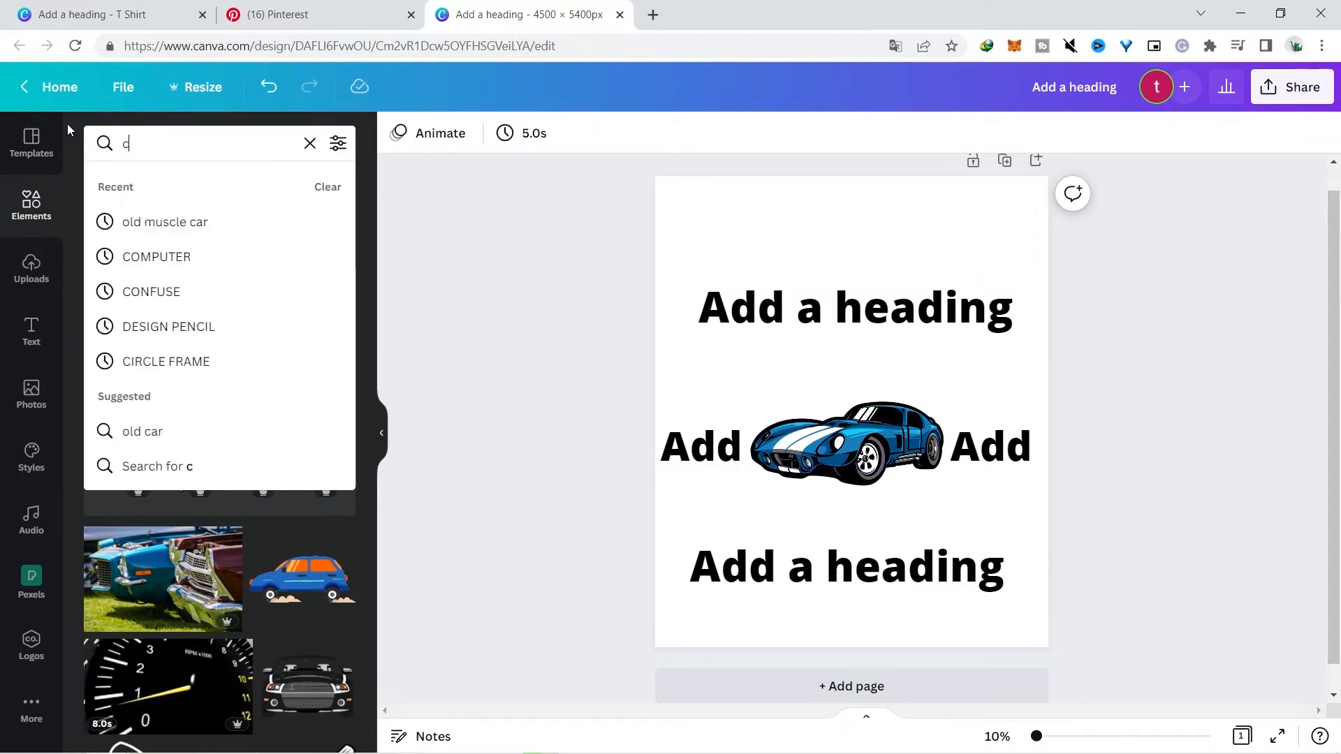
key(BackSpace)
key(BackSpace)
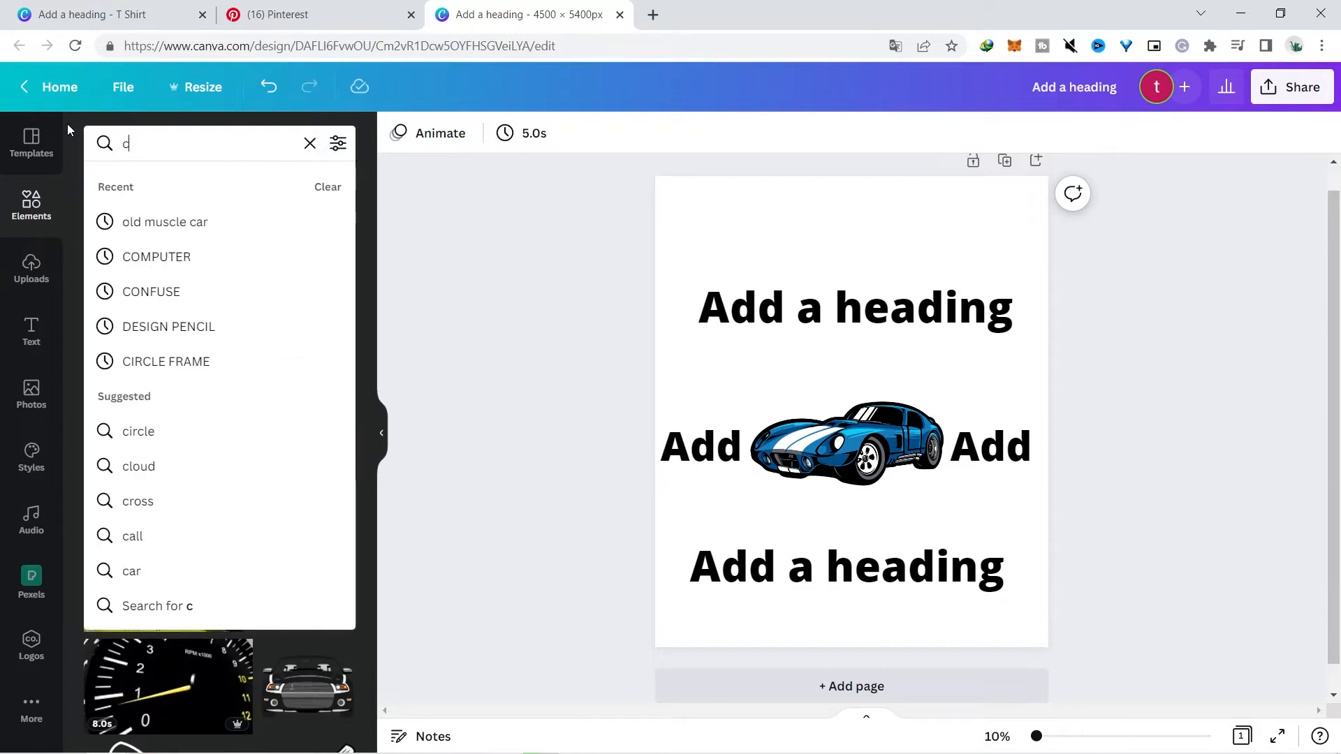
text(ity)
key(Return)
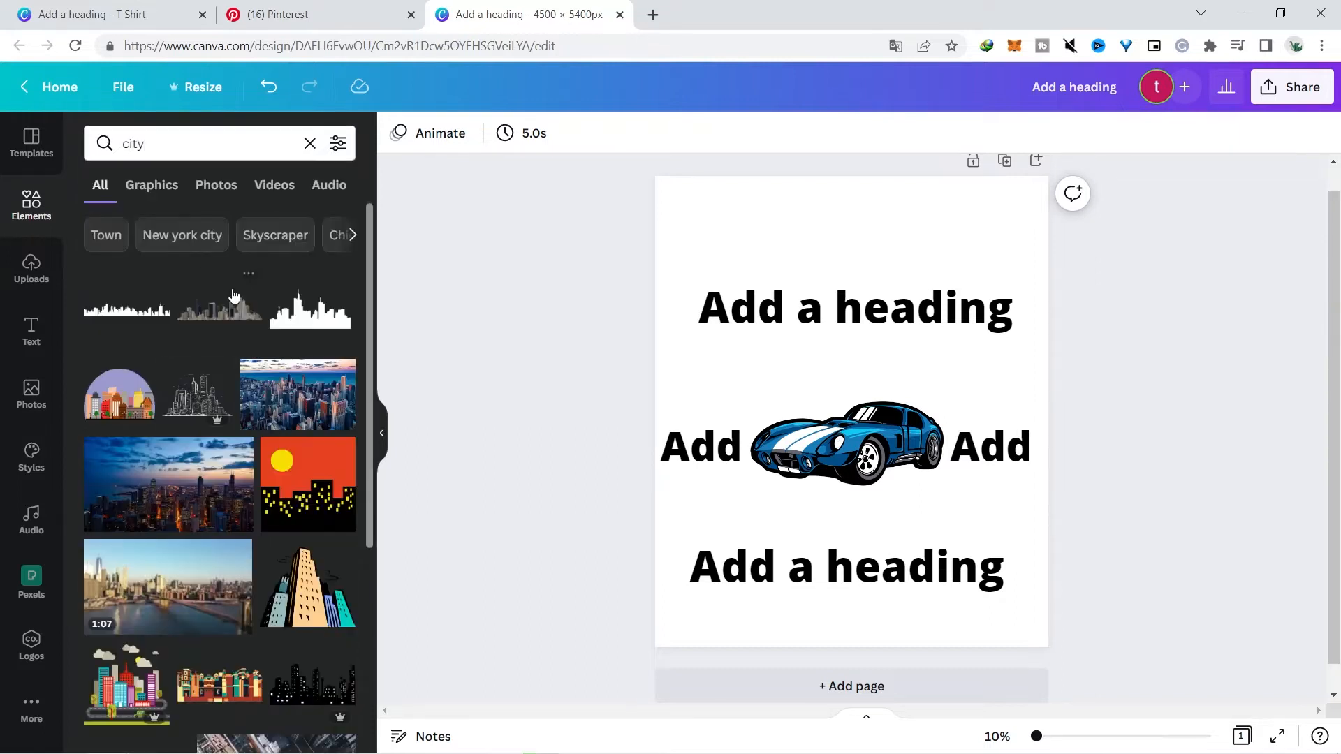
Try an enlarged city skyline silhouette over the car in purple, light orange, lime green and orange, and delete it
click(329, 327)
click(399, 137)
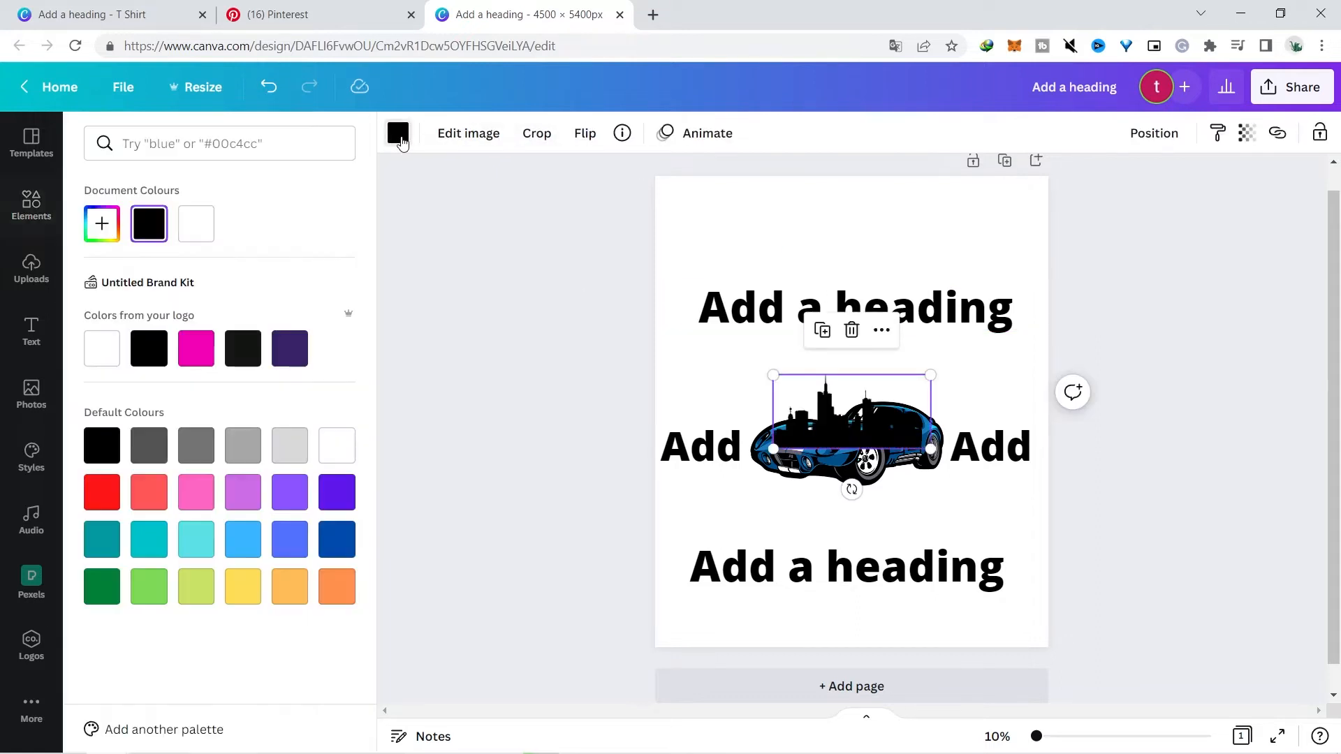
click(337, 492)
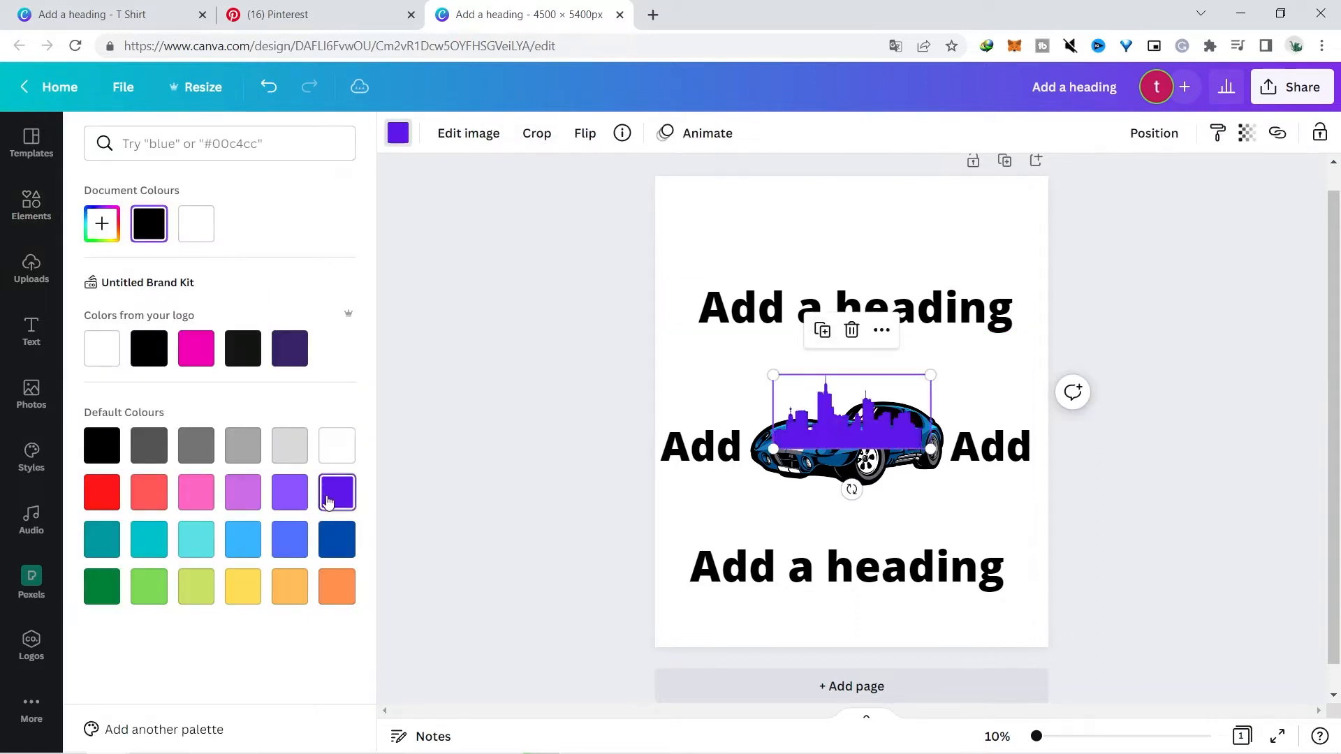
click(299, 592)
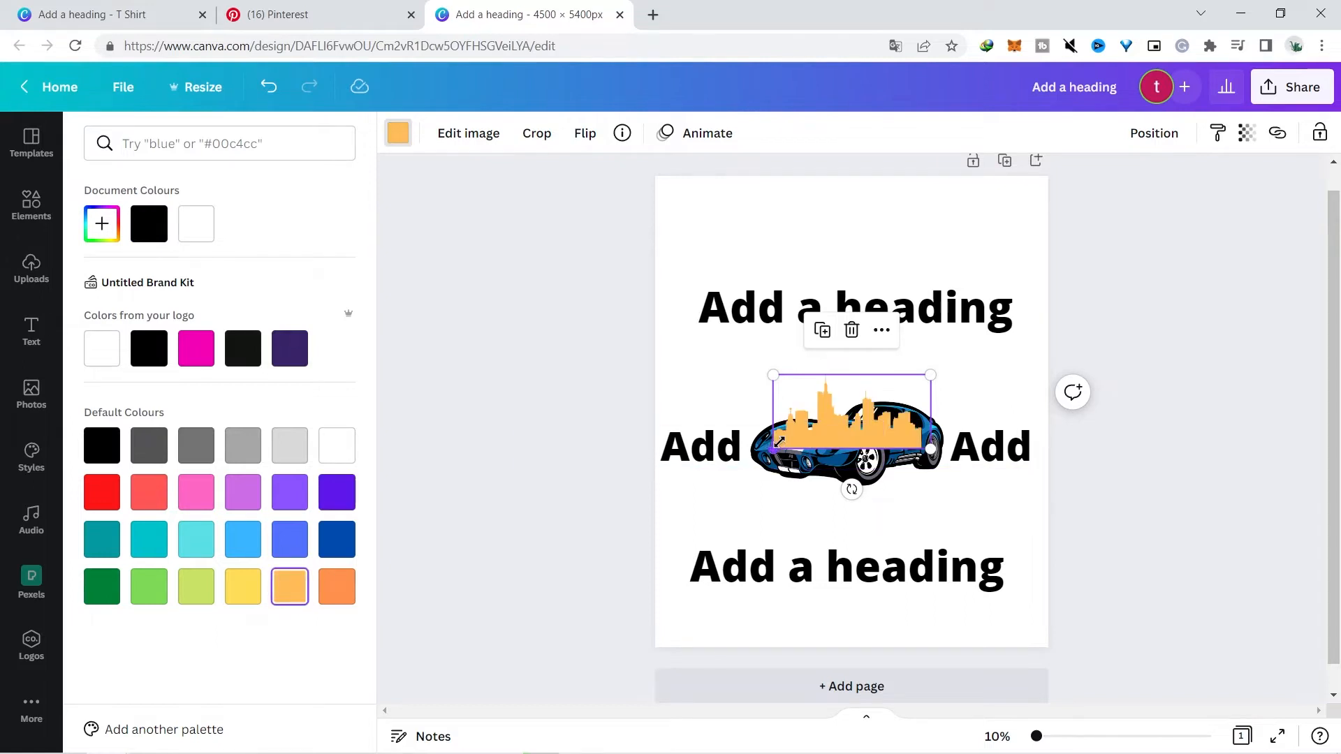
drag(773, 448, 710, 530)
drag(903, 474, 973, 525)
click(196, 584)
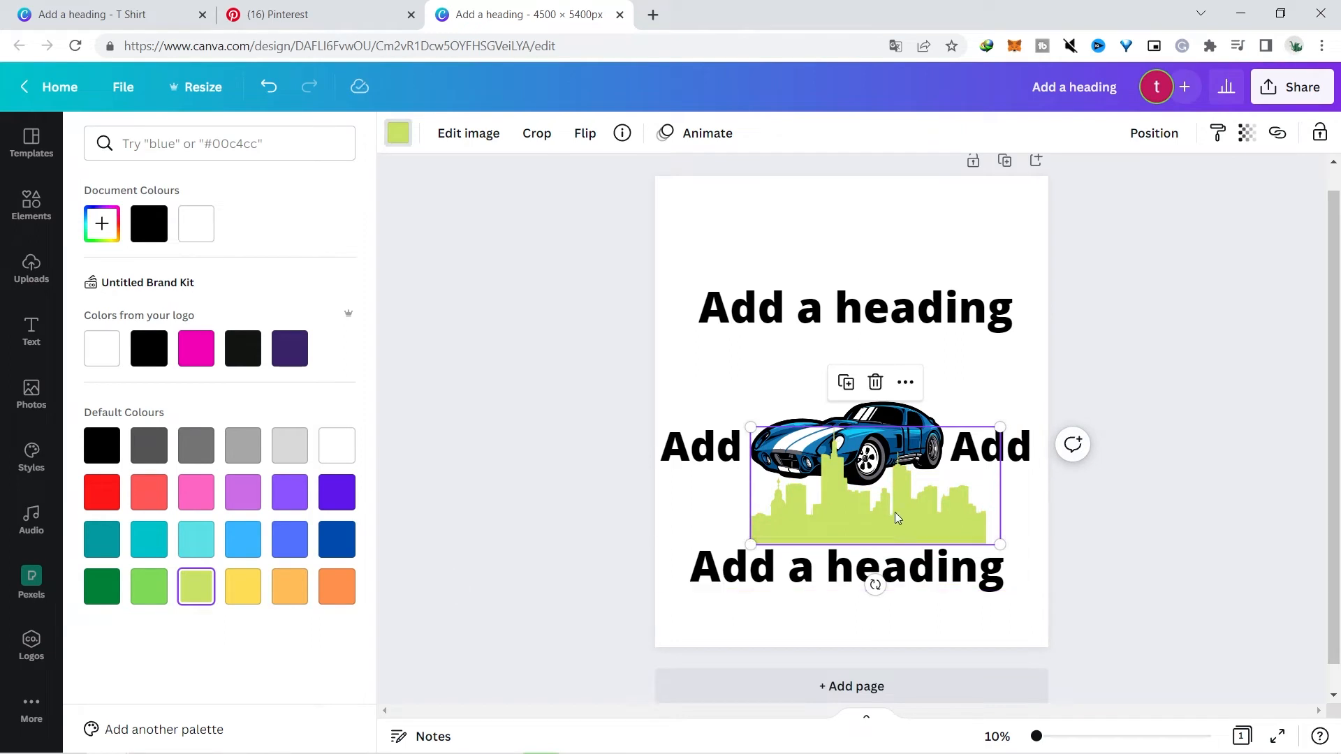
click(338, 588)
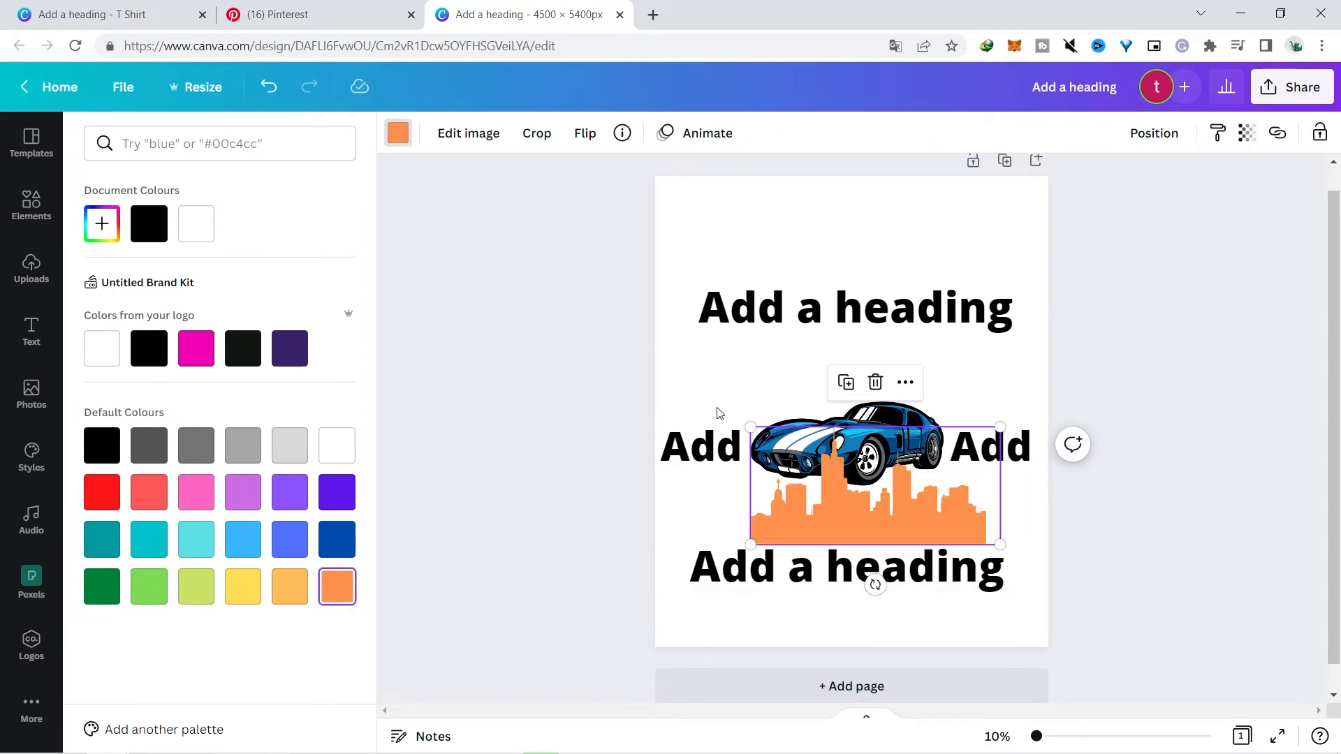
key(Delete)
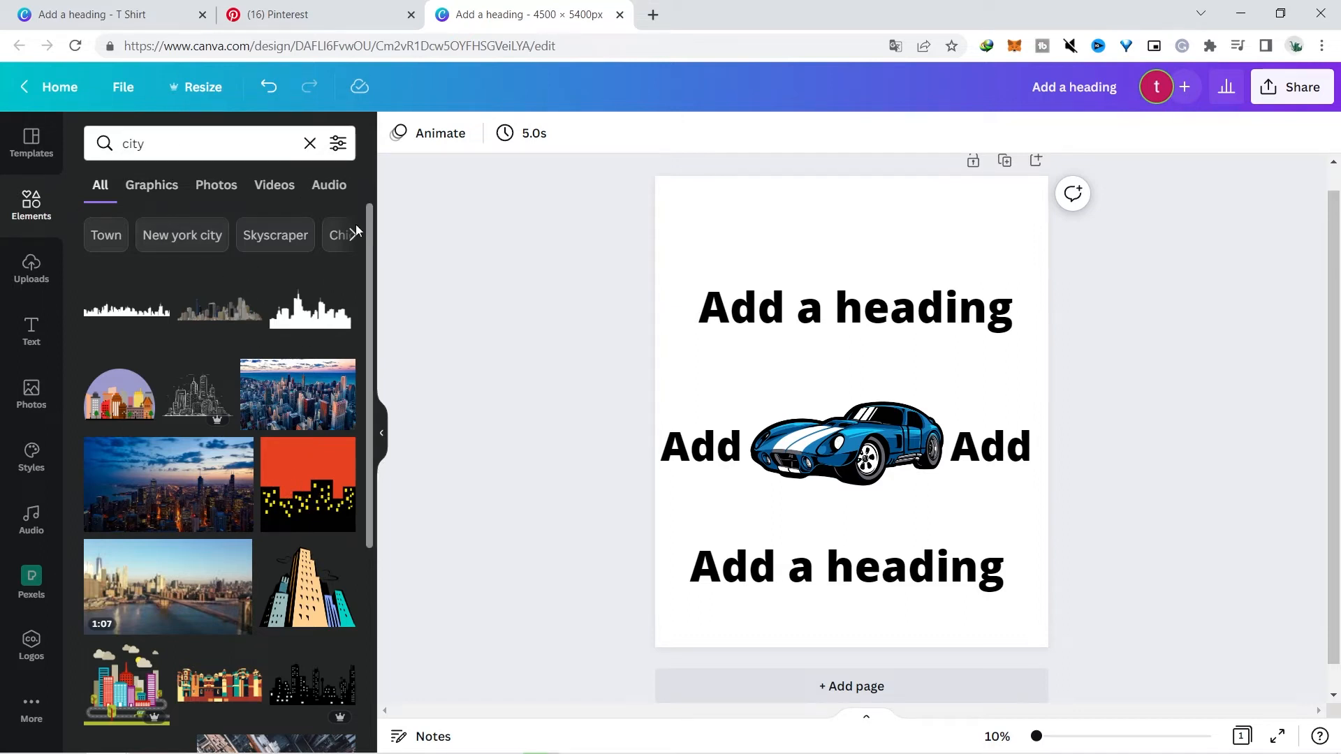
Add the line-art city skyline and the recommended city illustration with a round sun behind a domed building
scroll(366, 391, down, 8)
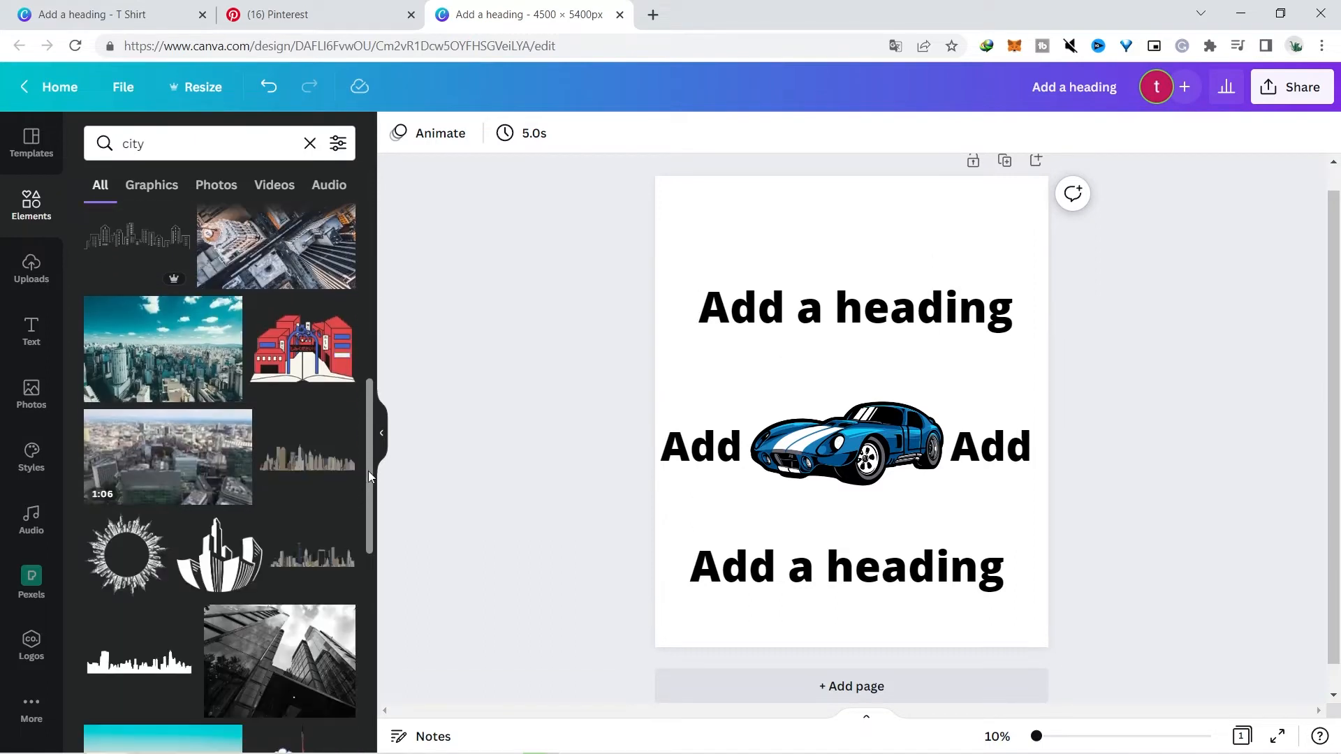
drag(364, 468, 367, 593)
click(124, 584)
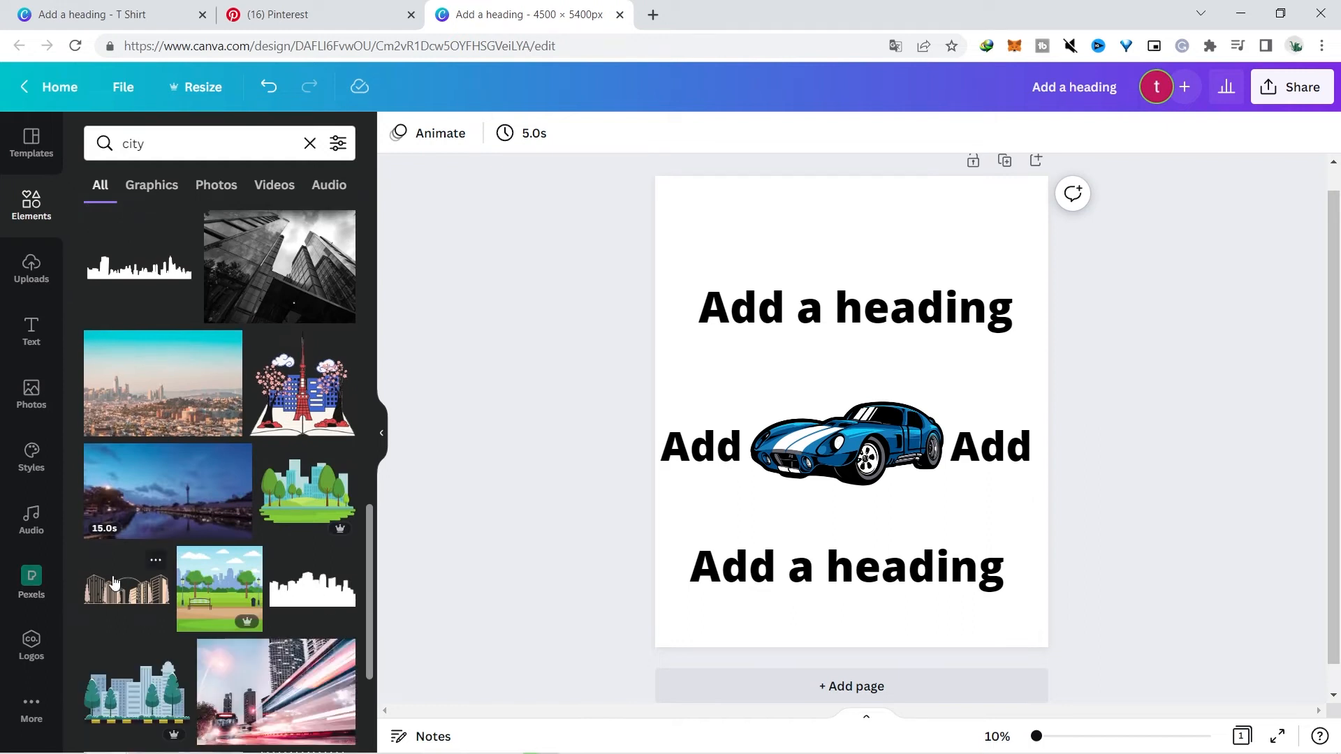
drag(370, 513, 378, 555)
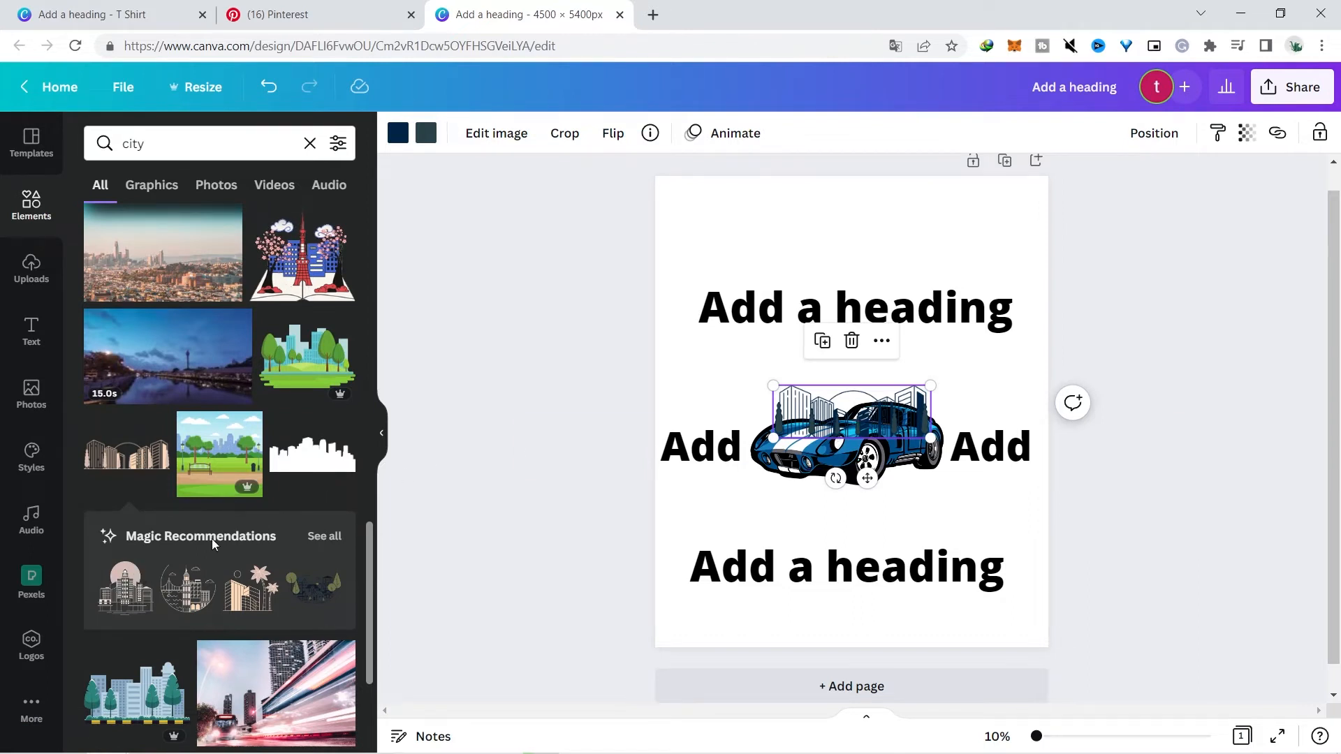
click(130, 605)
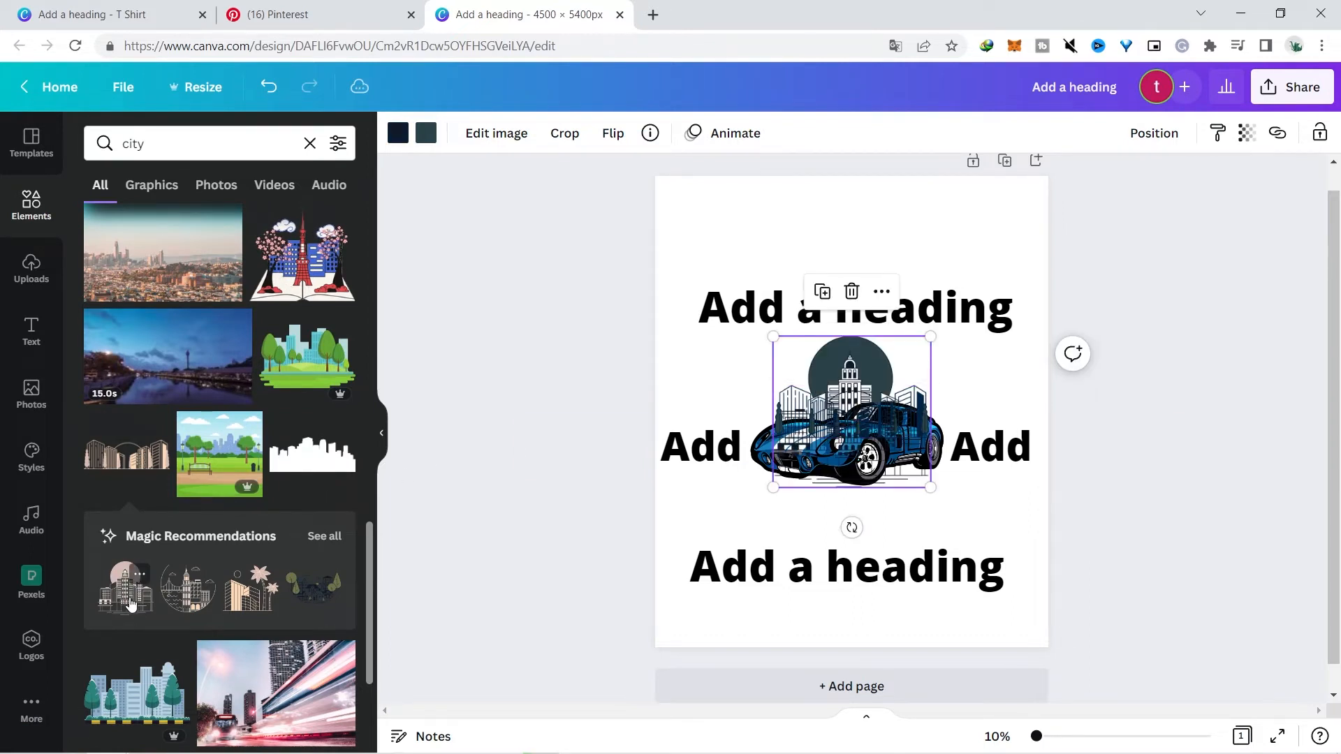
Remove the plain line-art skyline, and enlarge the domed city illustration so that it spans the car between the "Add" texts
drag(853, 375, 963, 392)
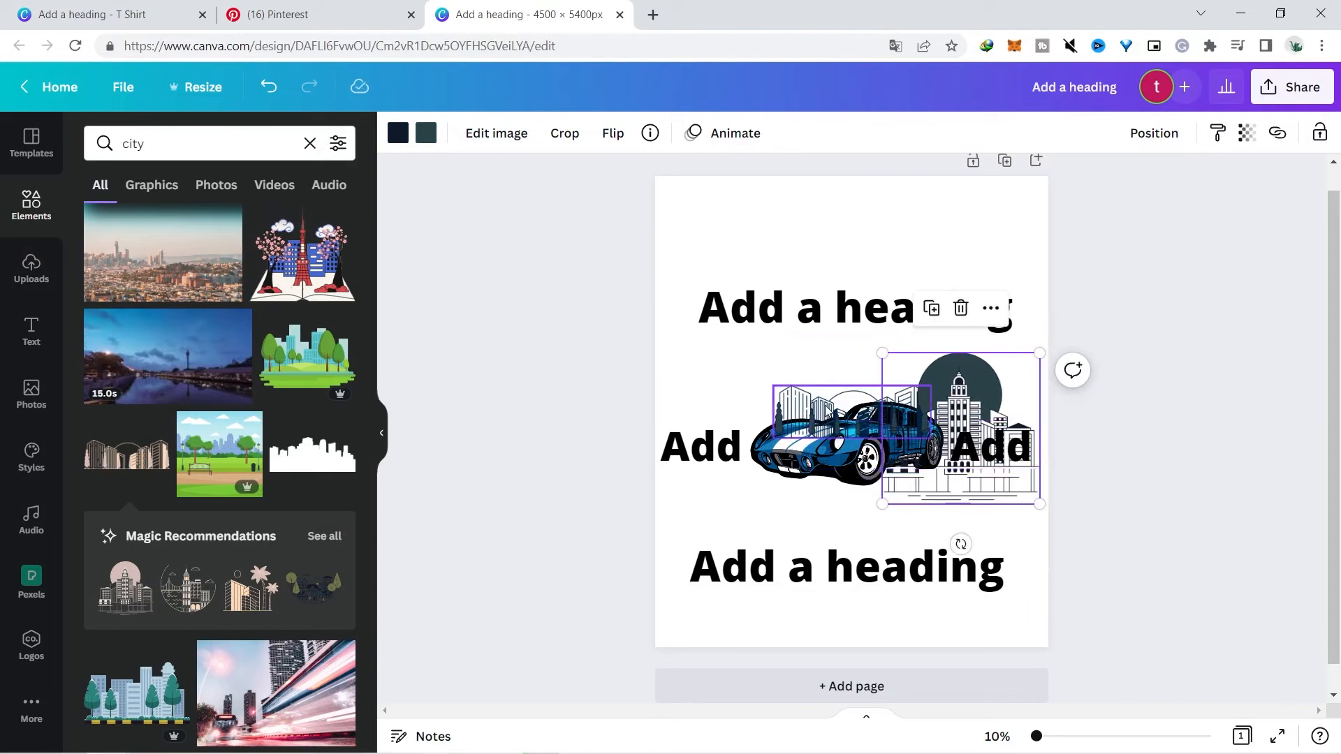
key(ctrl+z)
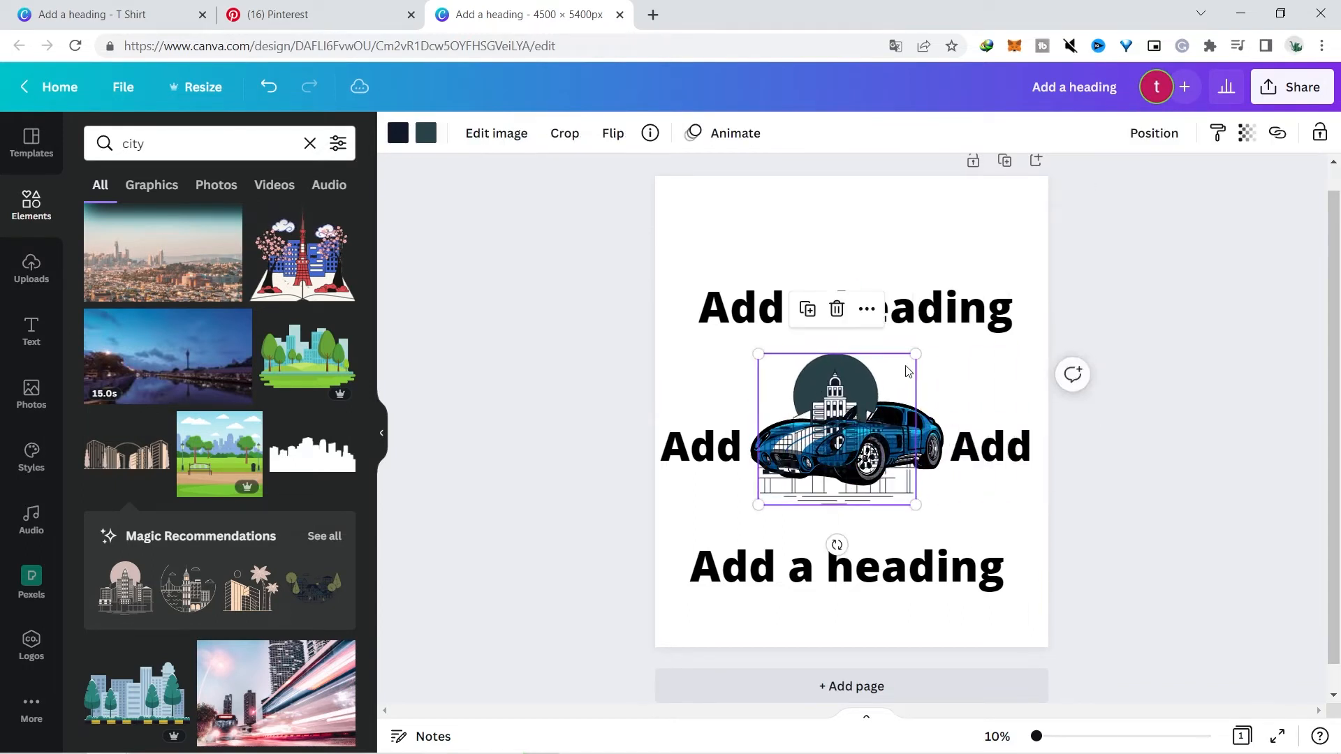
drag(917, 357, 951, 313)
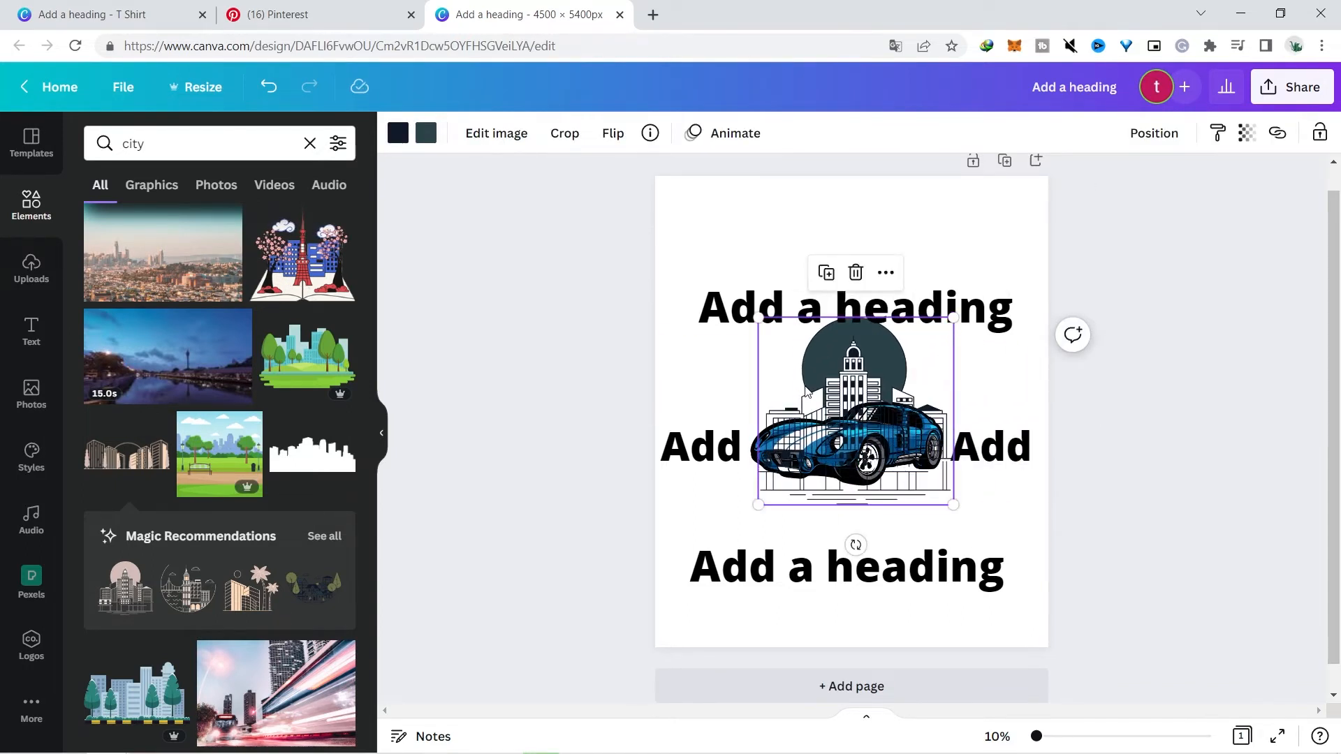
drag(807, 381, 801, 413)
drag(942, 344, 962, 325)
drag(840, 396, 825, 392)
Recolour both the line work and the sun of the city illustration white
click(398, 133)
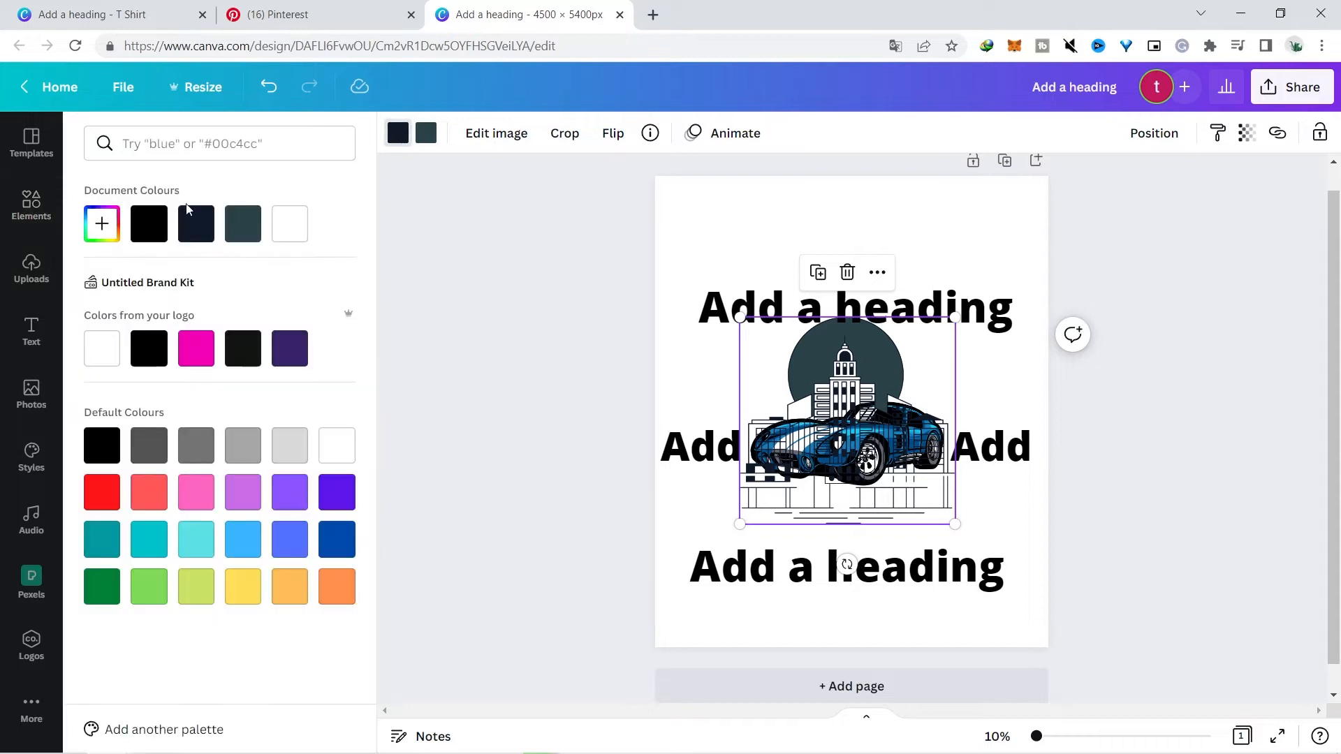
click(303, 226)
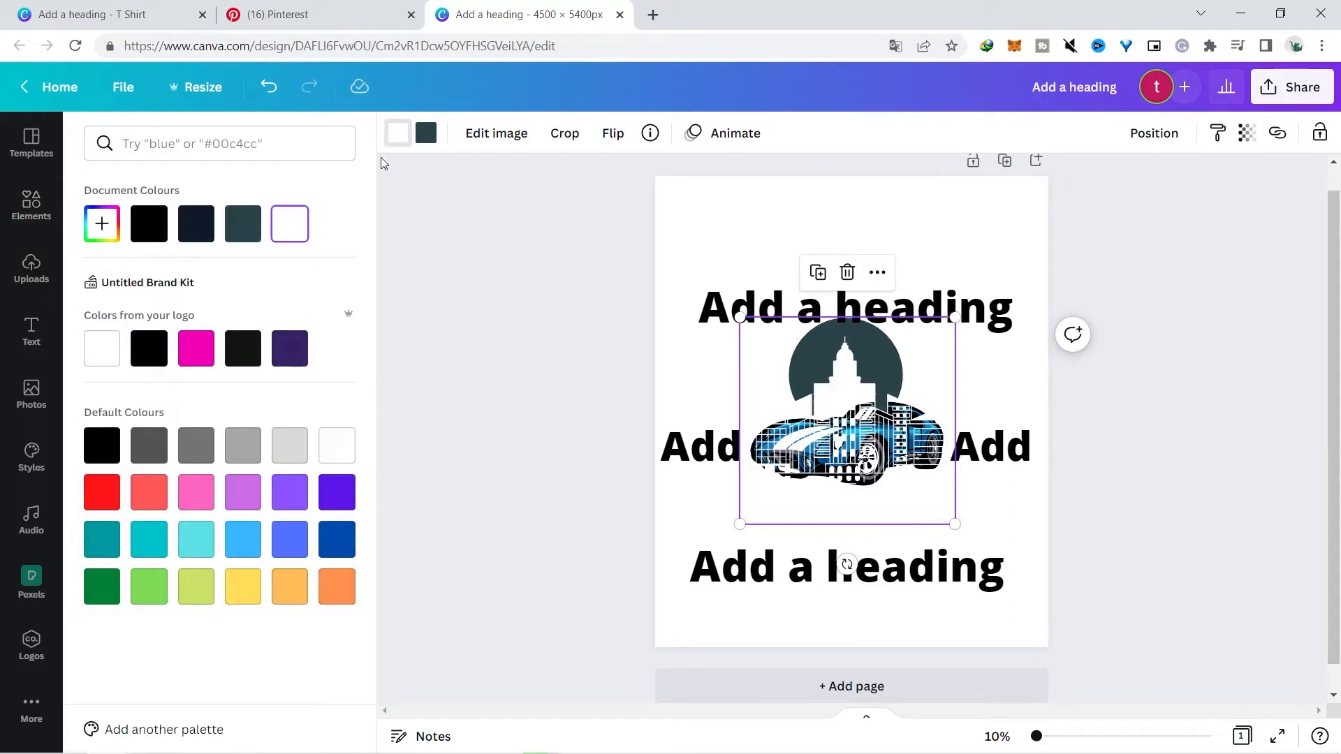
click(428, 143)
click(428, 144)
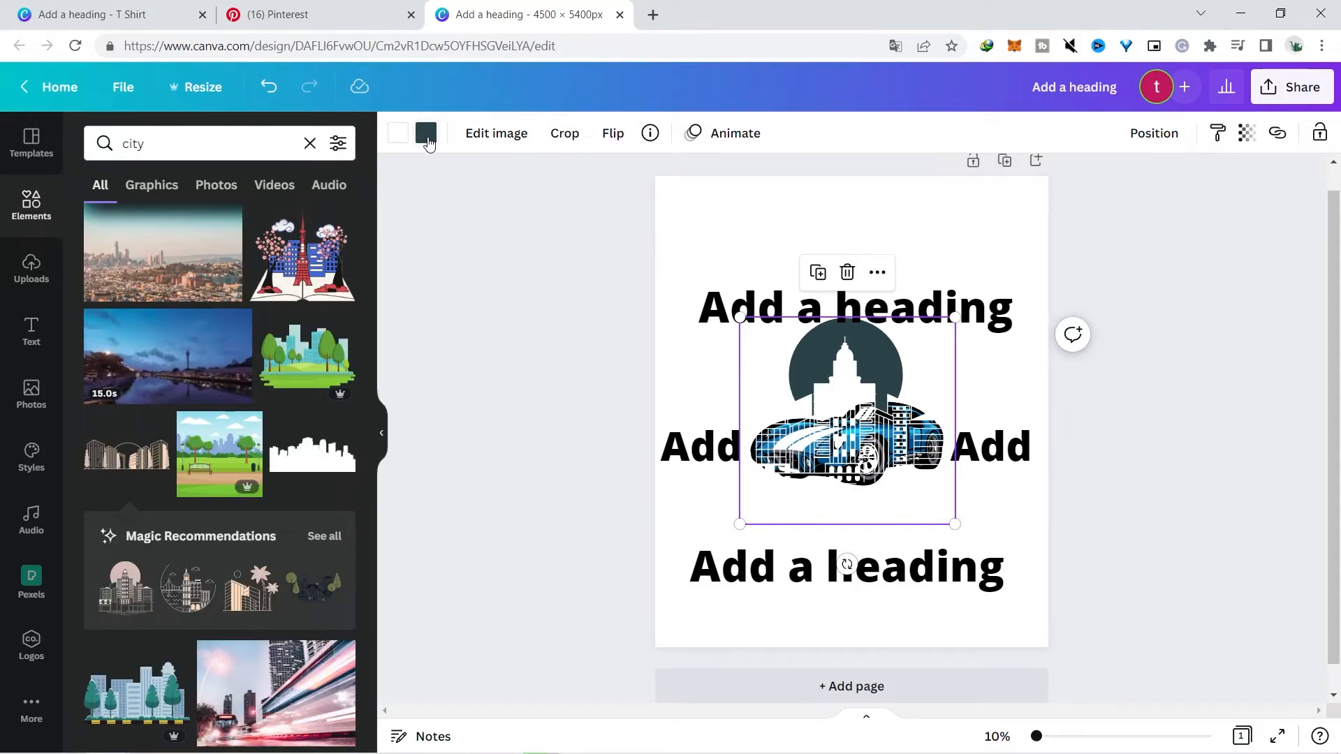
click(428, 143)
click(244, 225)
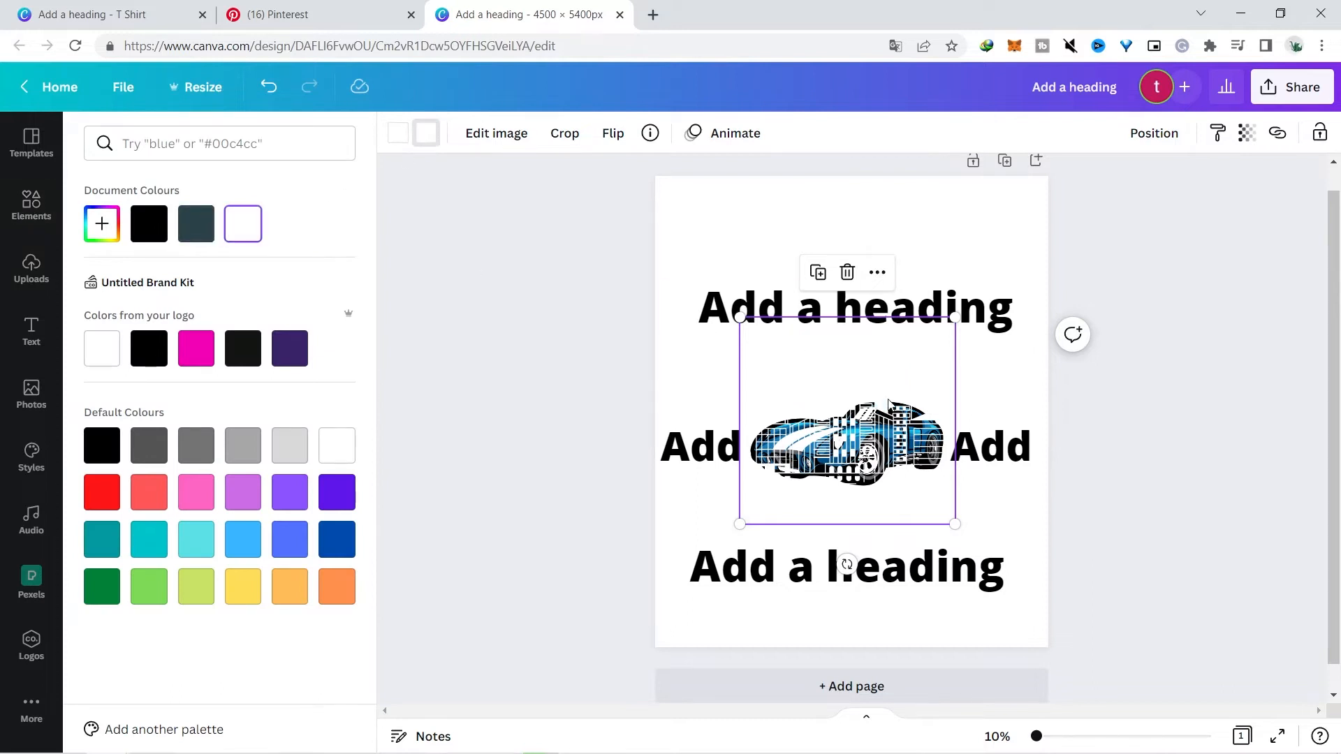
Send the white city illustration to the back, behind the car
right_click(881, 418)
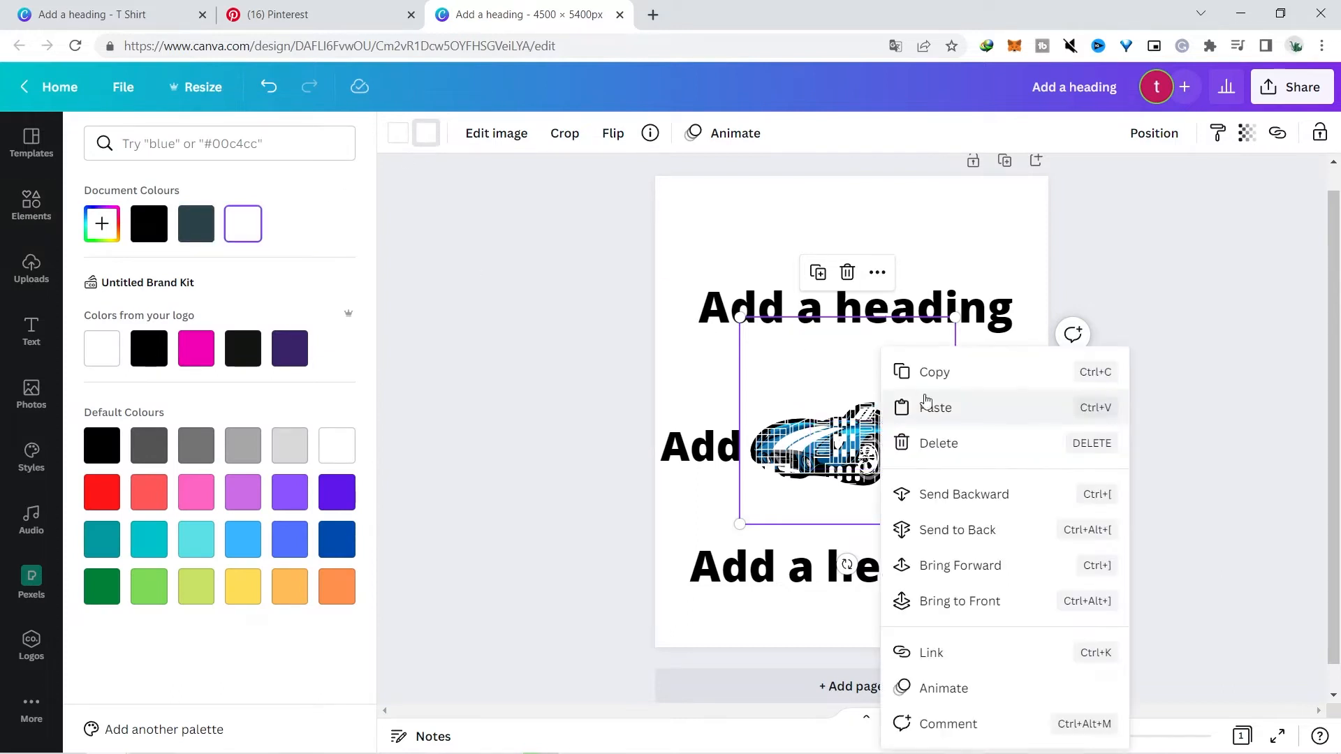
click(980, 529)
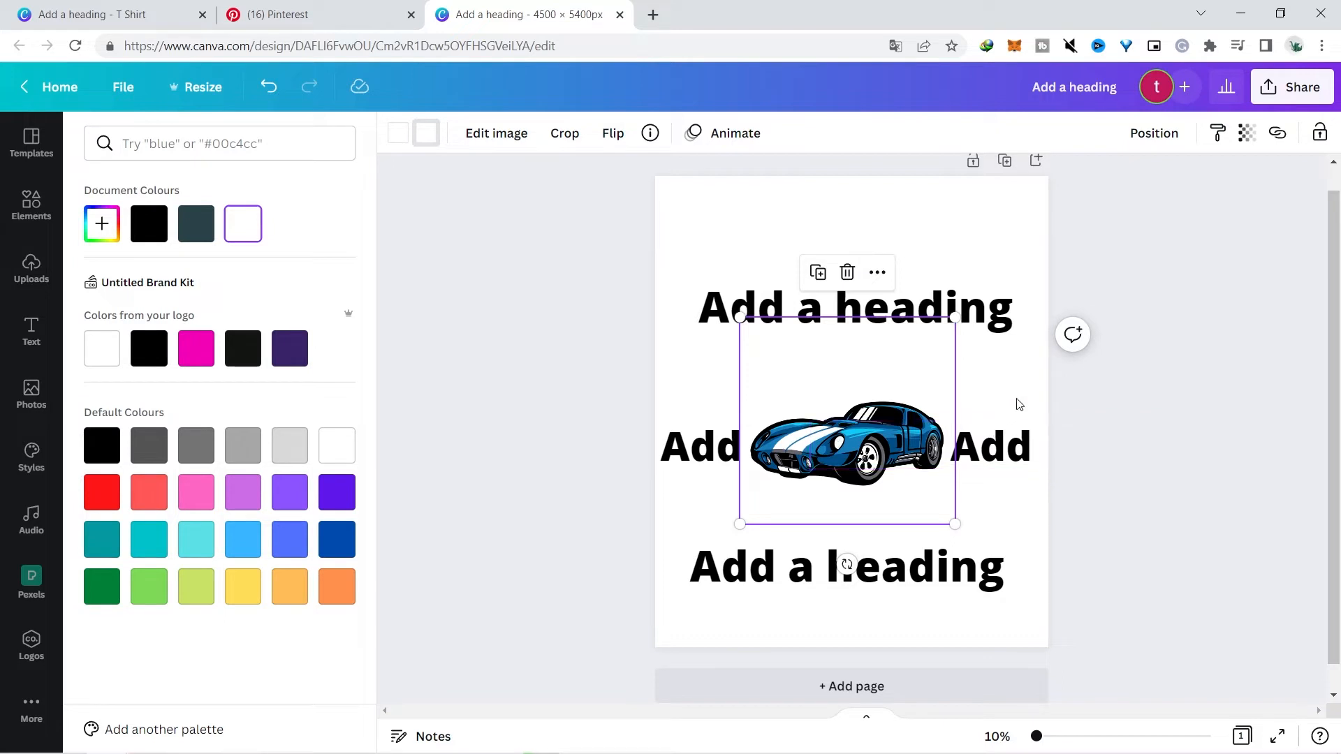
click(816, 438)
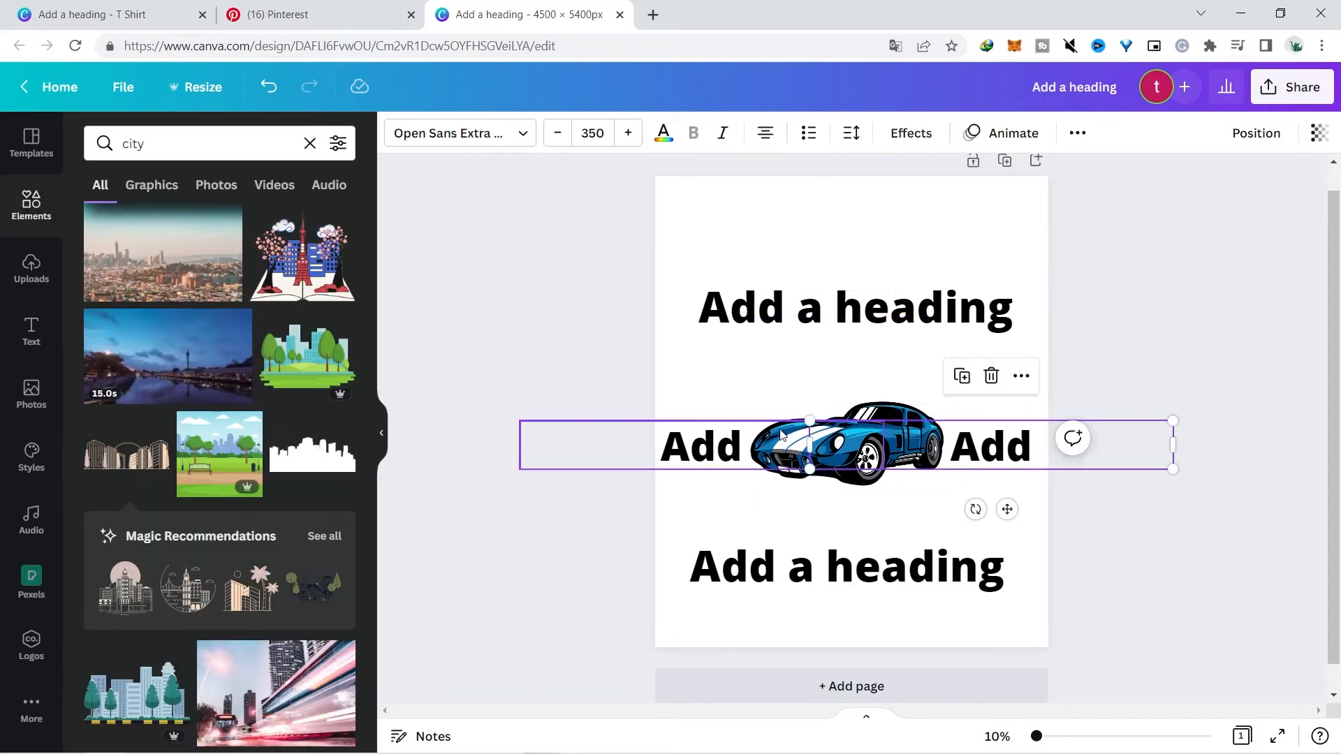
right_click(880, 412)
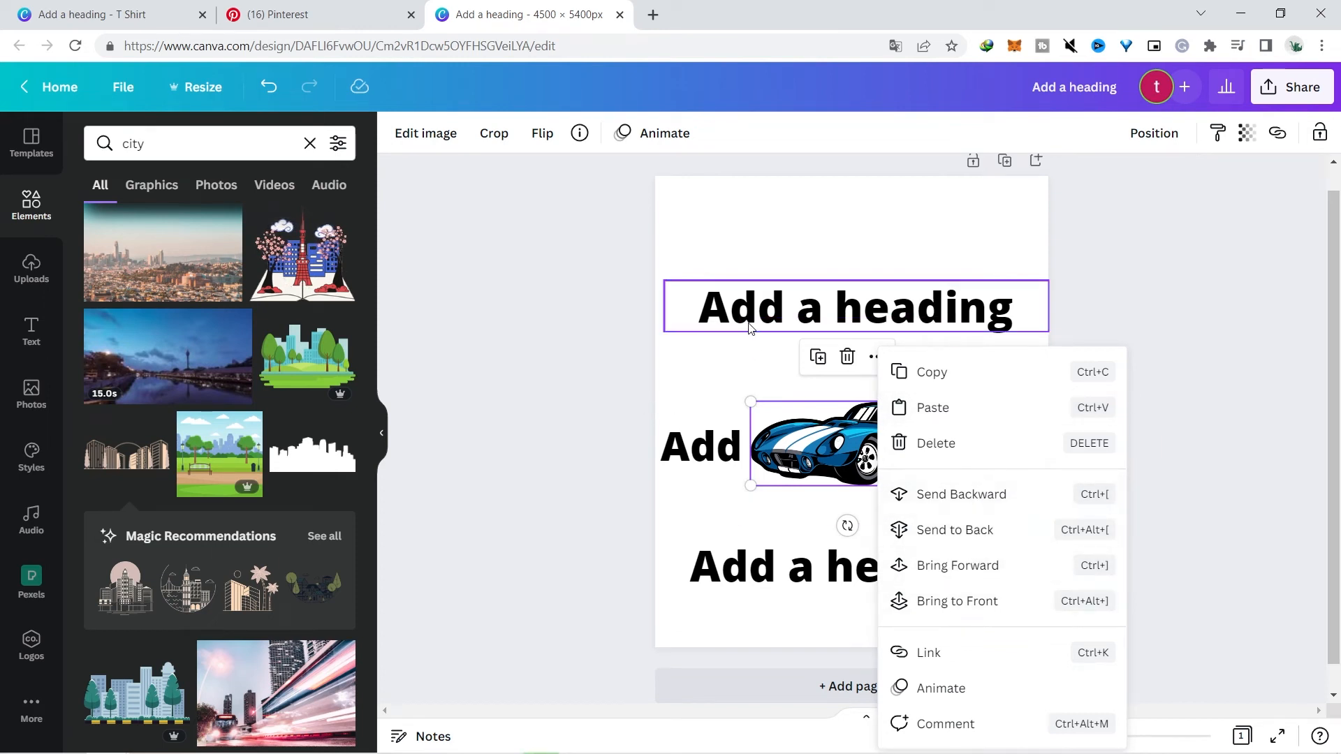
key(Escape)
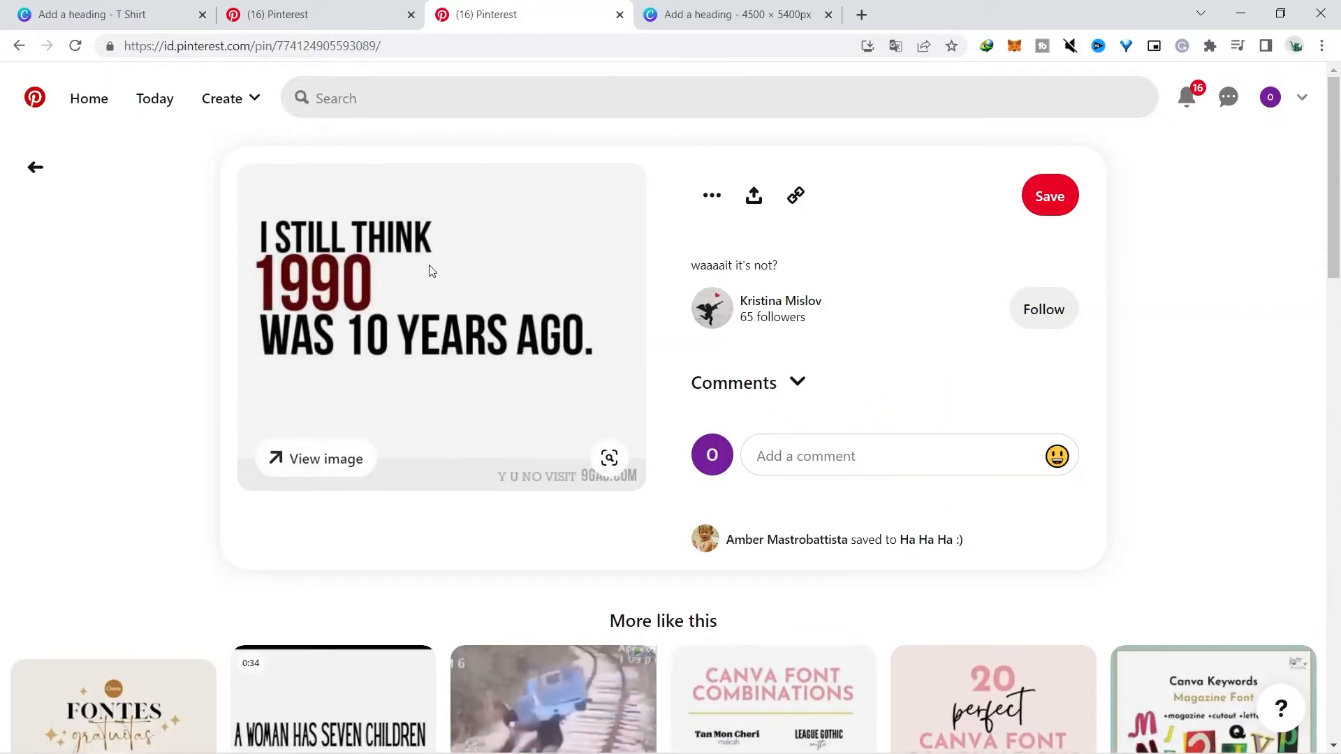
Switch back to the Canva design and replace the "Add" text in front of the car with "19"
click(733, 14)
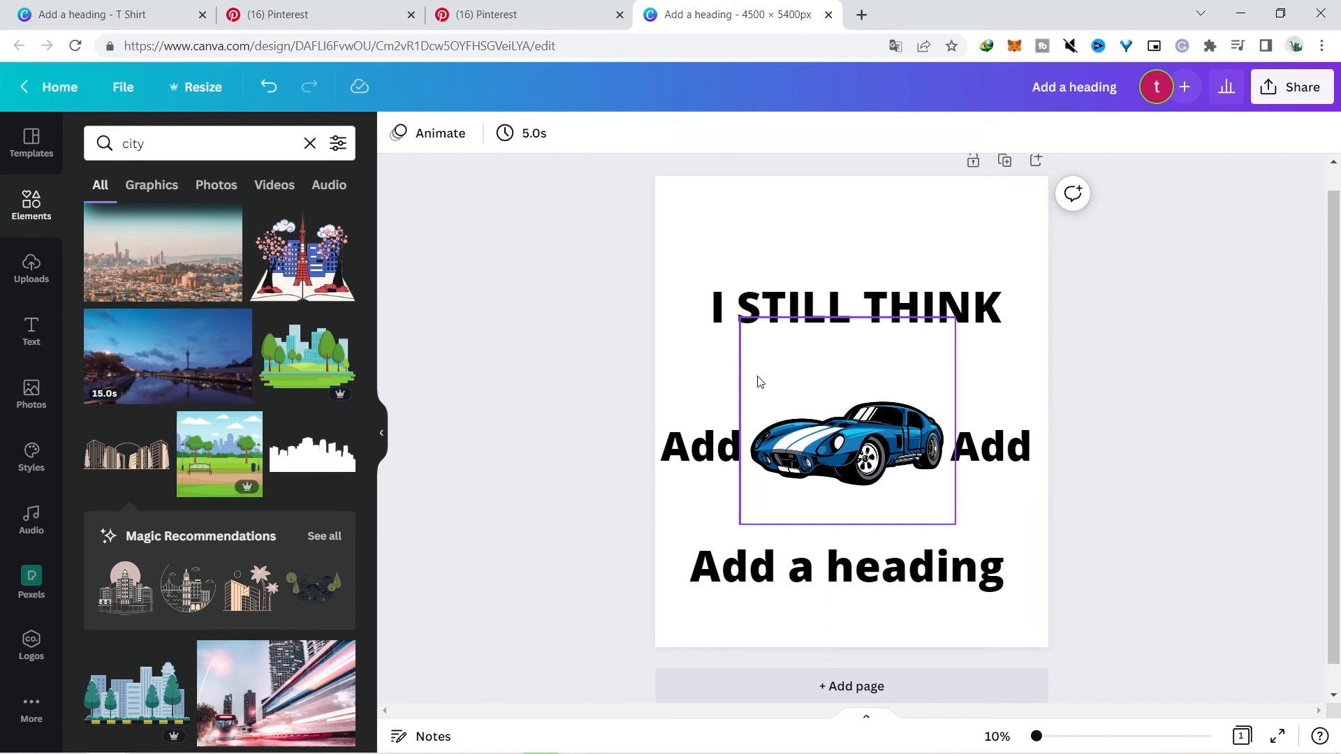
click(727, 447)
click(723, 445)
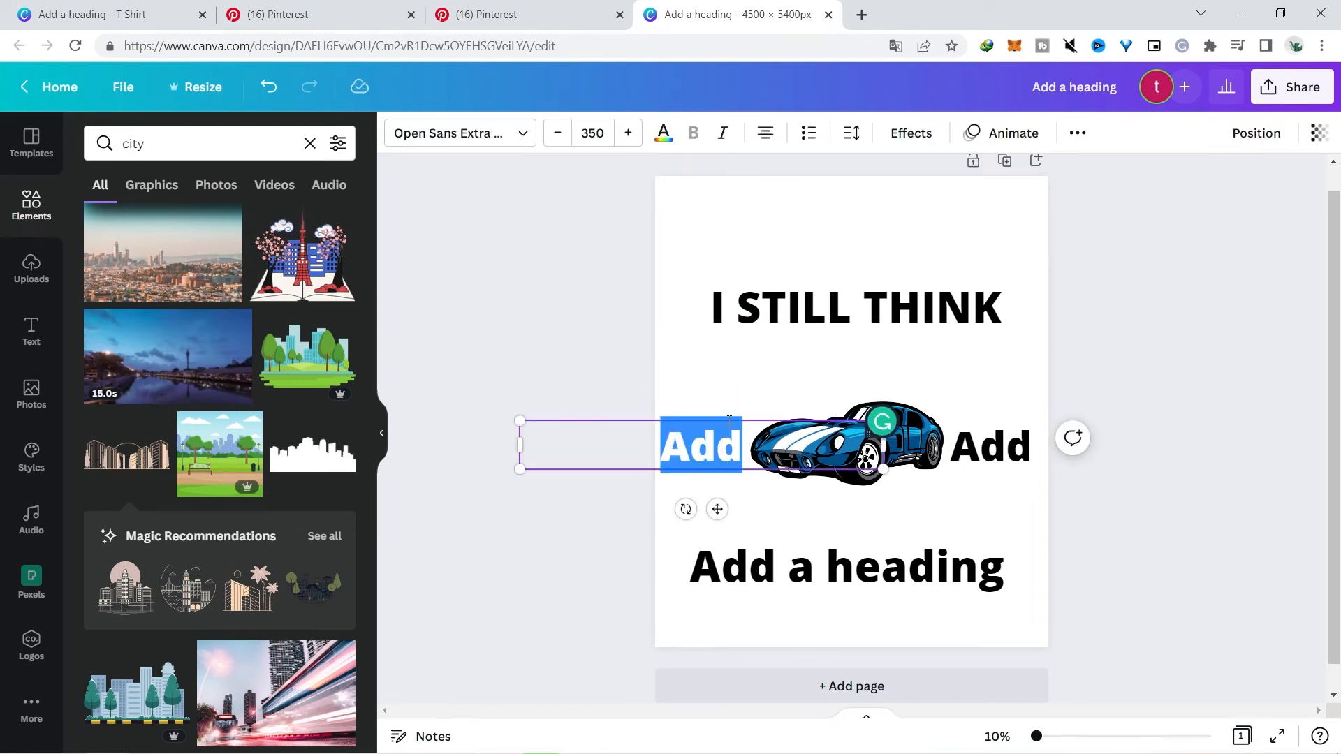
text(199)
key(BackSpace)
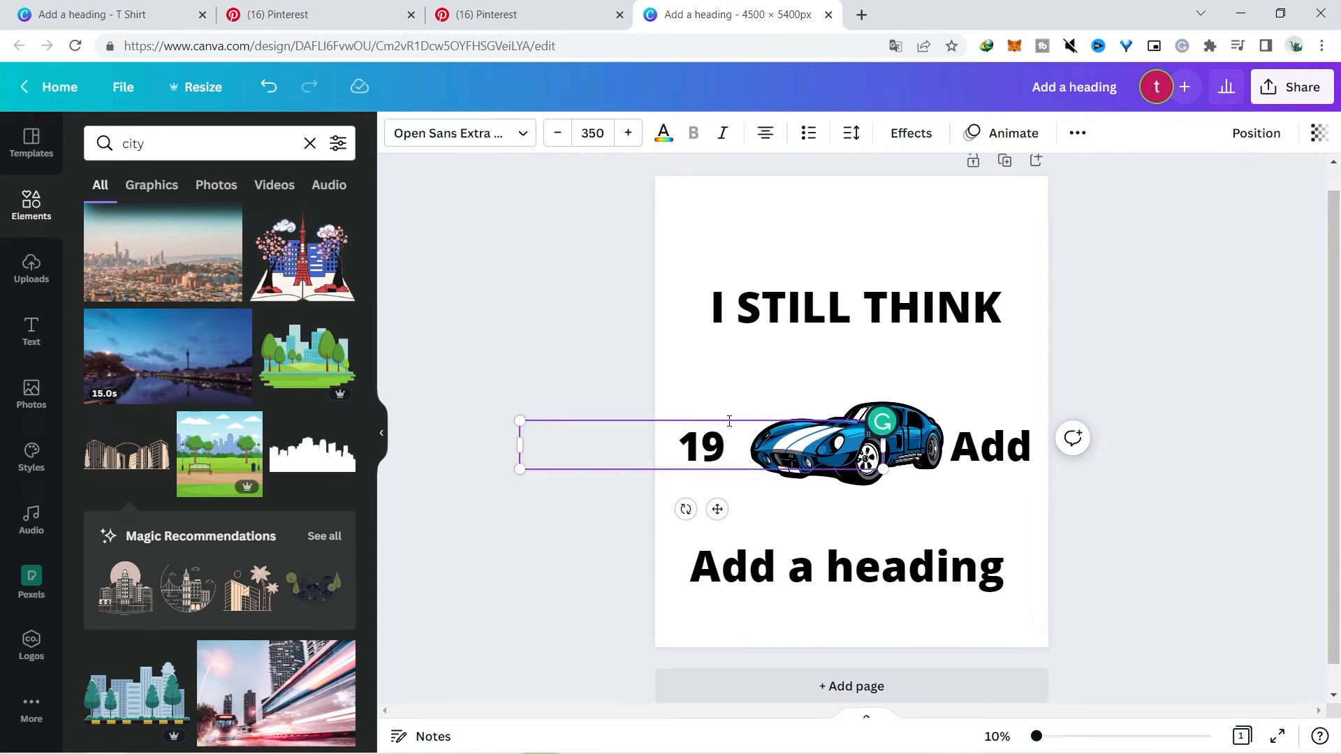
Replace the "Add" text behind the car with "95"
click(987, 440)
click(987, 438)
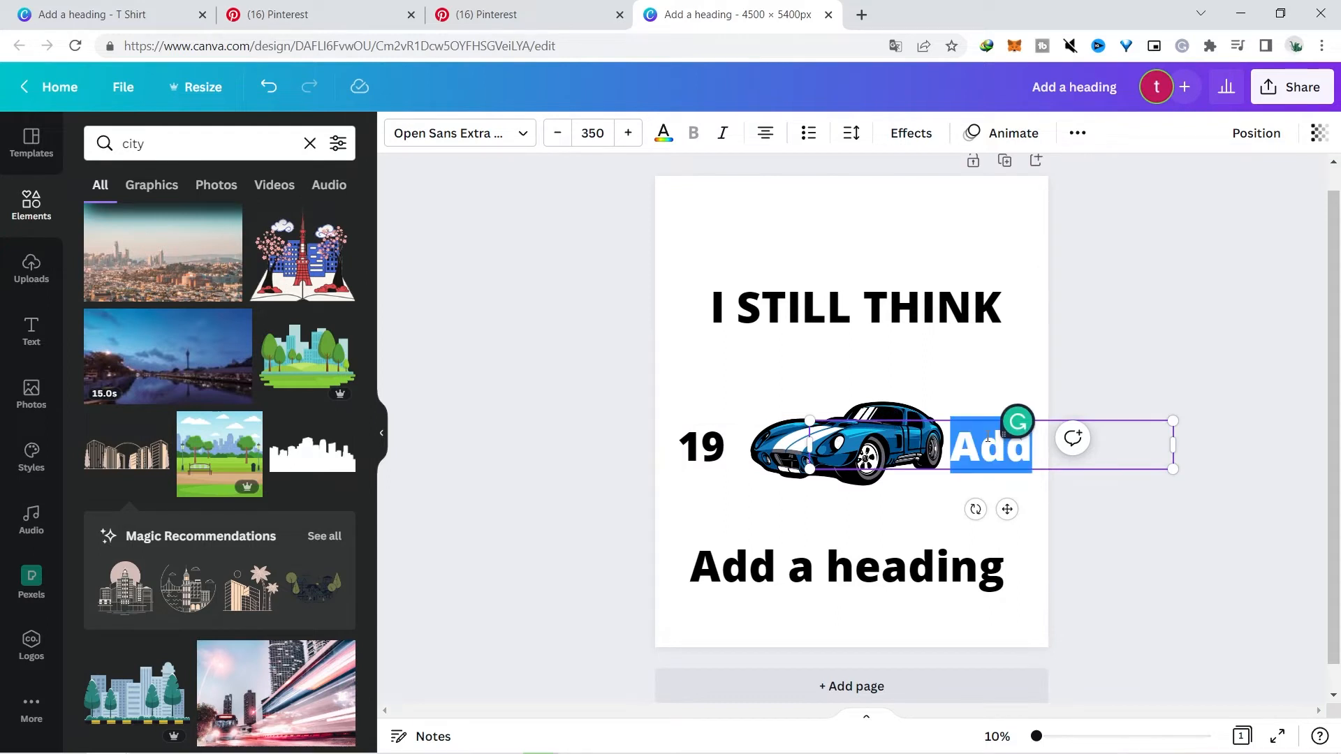
text(94)
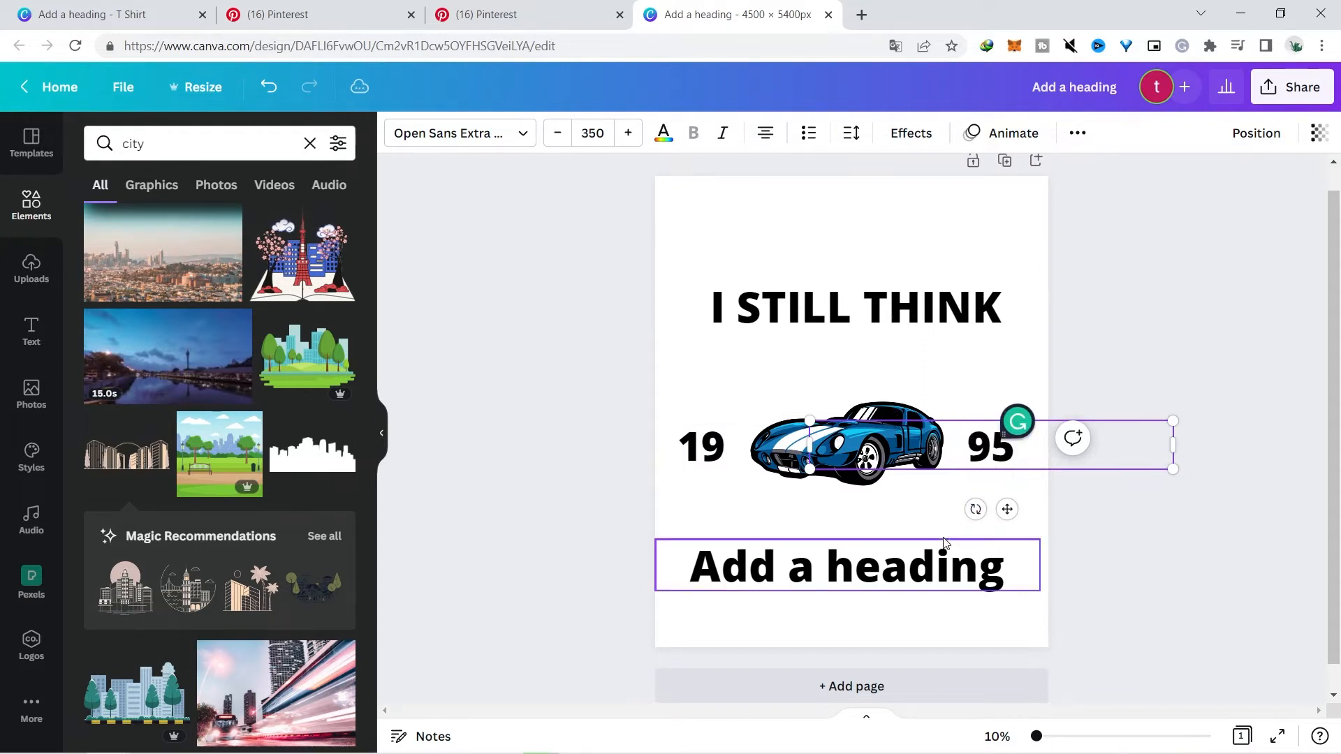
Replace the lower heading with "WAS 10 YEARS AGO", widen its text box to fit one line, and centre it under the car
double_click(920, 584)
text(WAS)
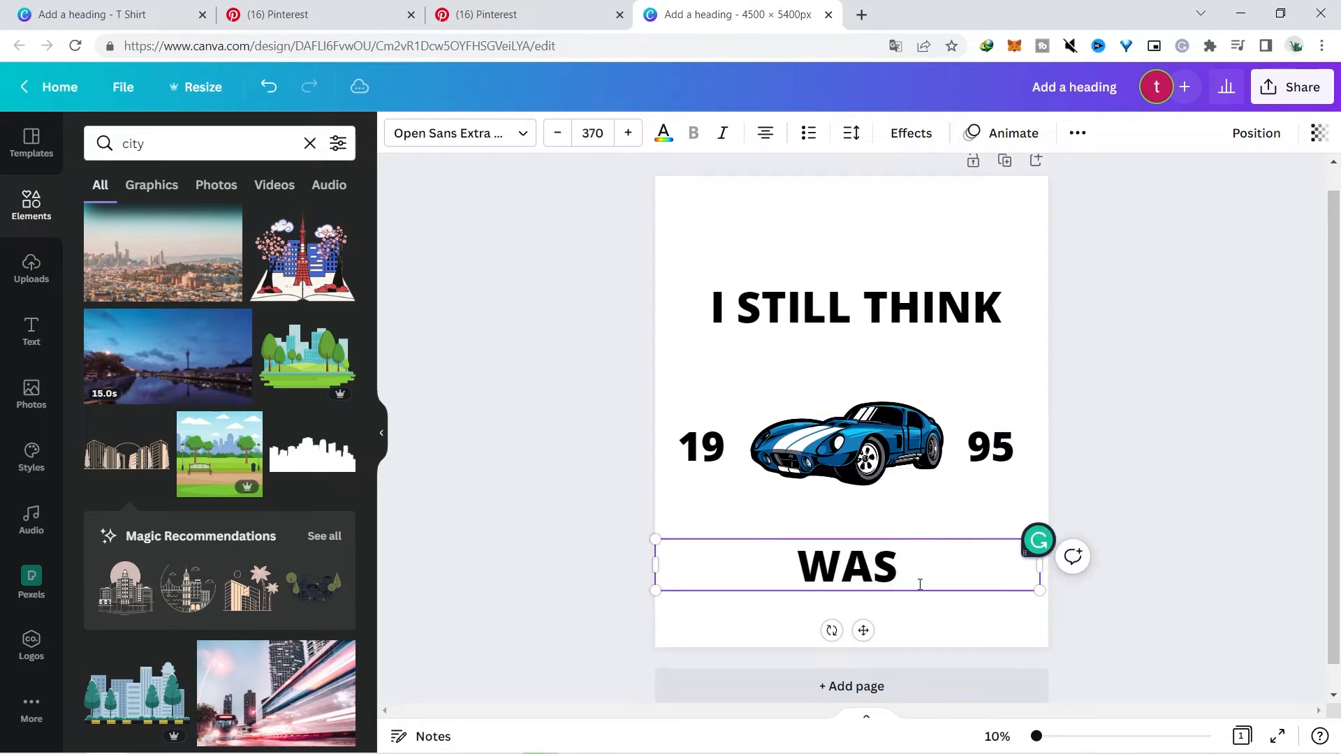
text( 10 YEARS AGO)
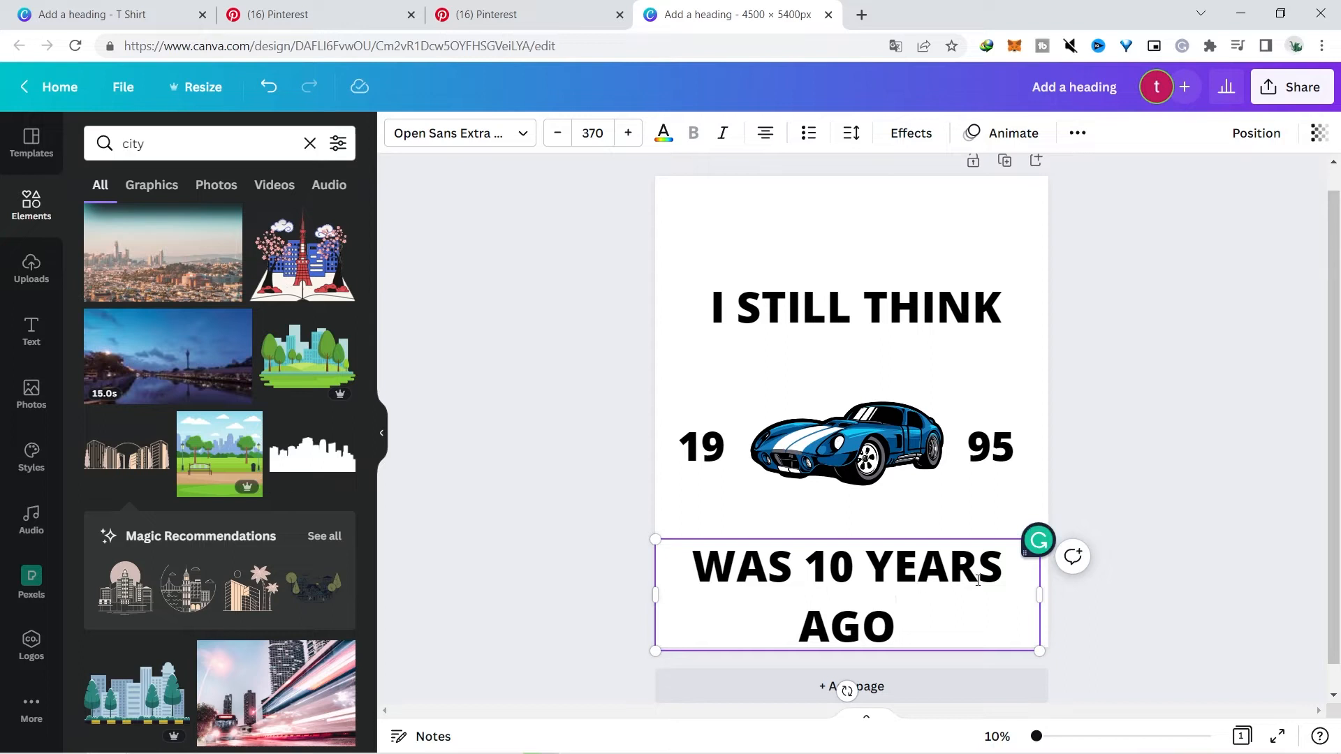
drag(1039, 597, 1129, 567)
drag(913, 590, 878, 585)
Curve the "I STILL THINK" heading into a gentle arch above the car
click(854, 314)
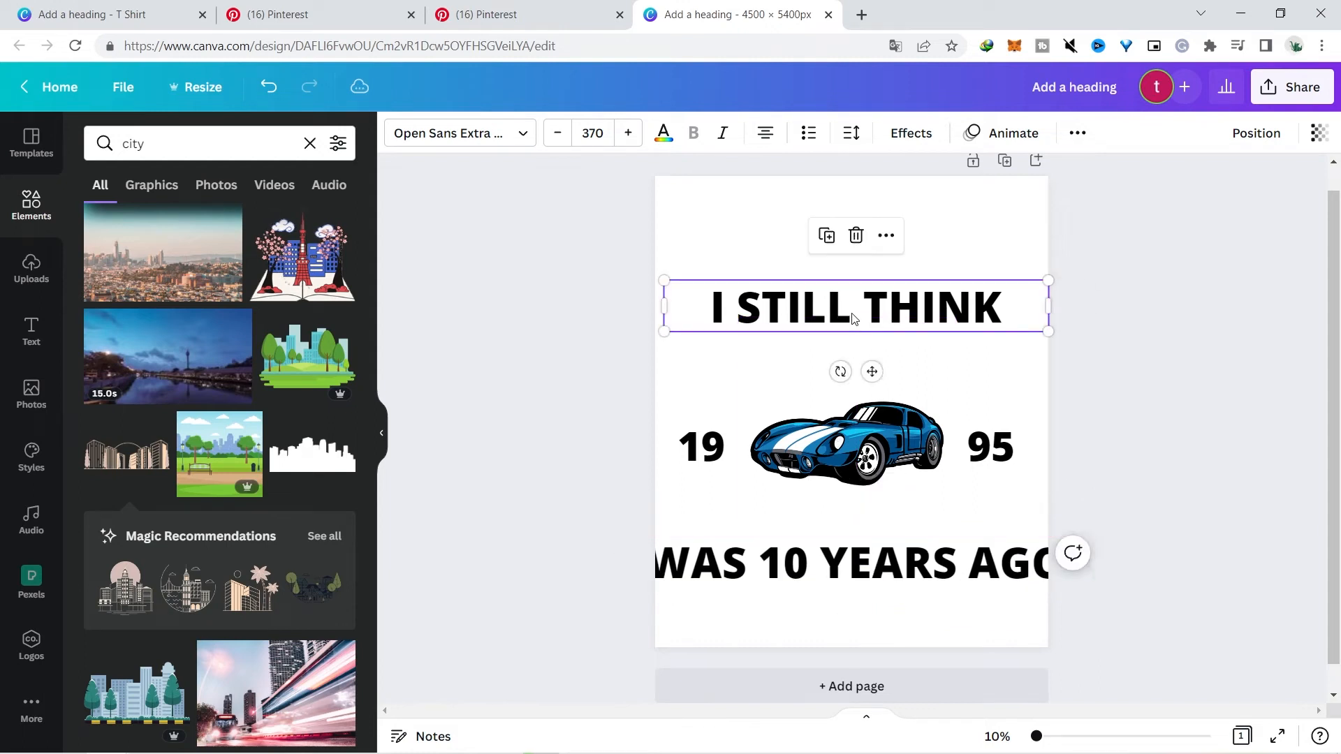
click(908, 132)
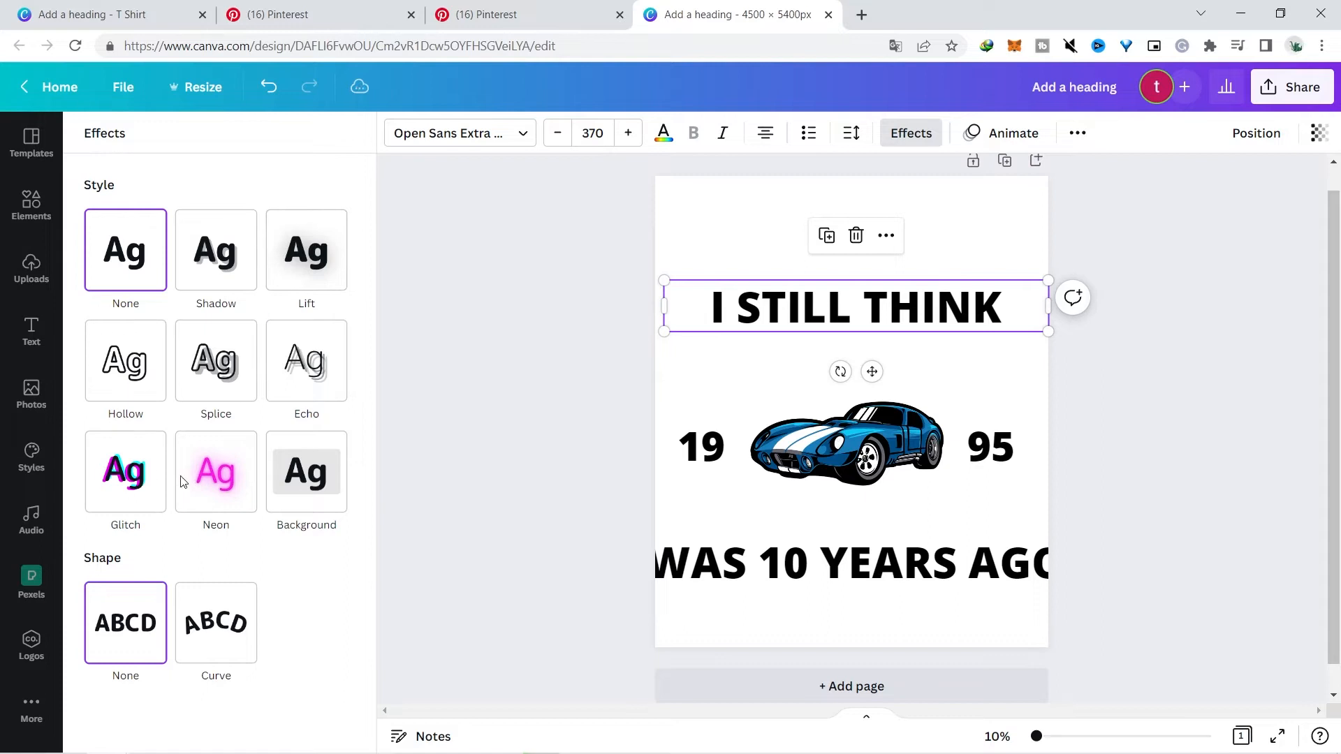
click(216, 621)
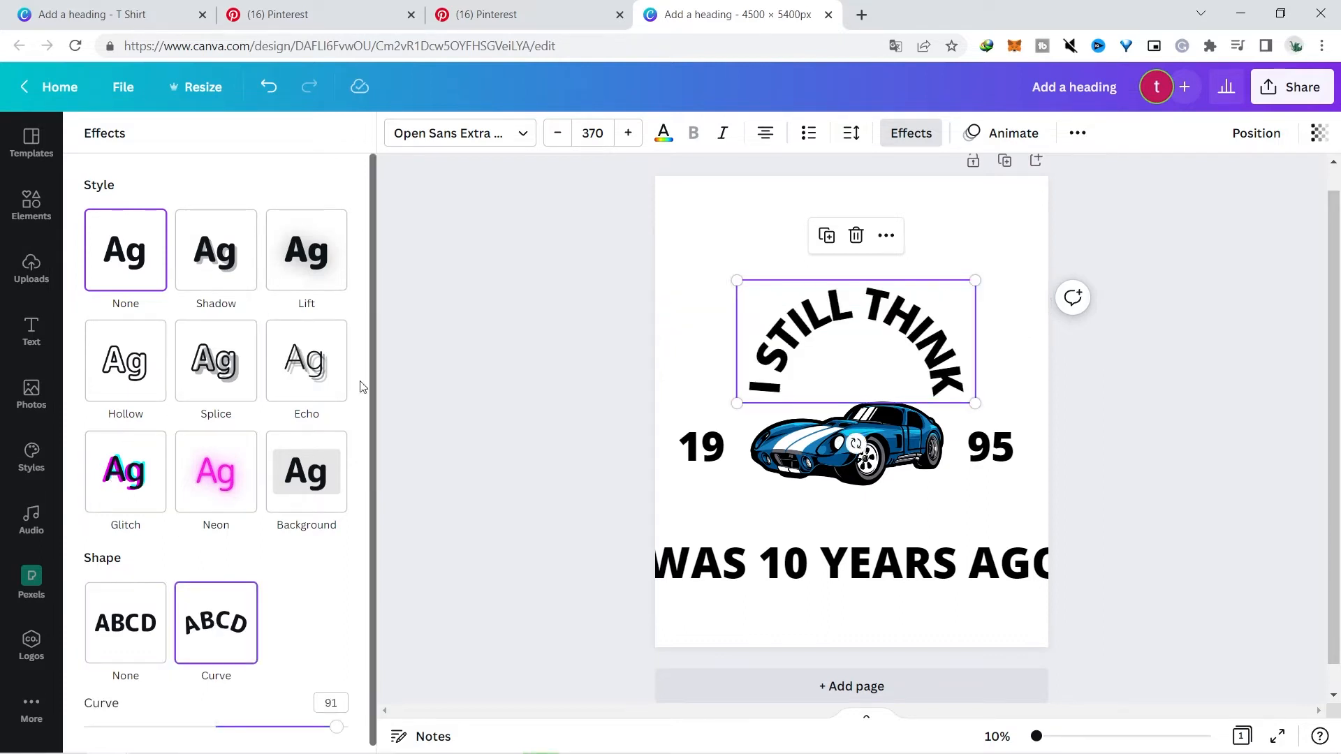
scroll(373, 378, down, 1)
drag(339, 724, 303, 720)
Curve the "WAS 10 YEARS AGO" heading downward with a value of -38 and reduce its font size slightly to fit the page
click(670, 570)
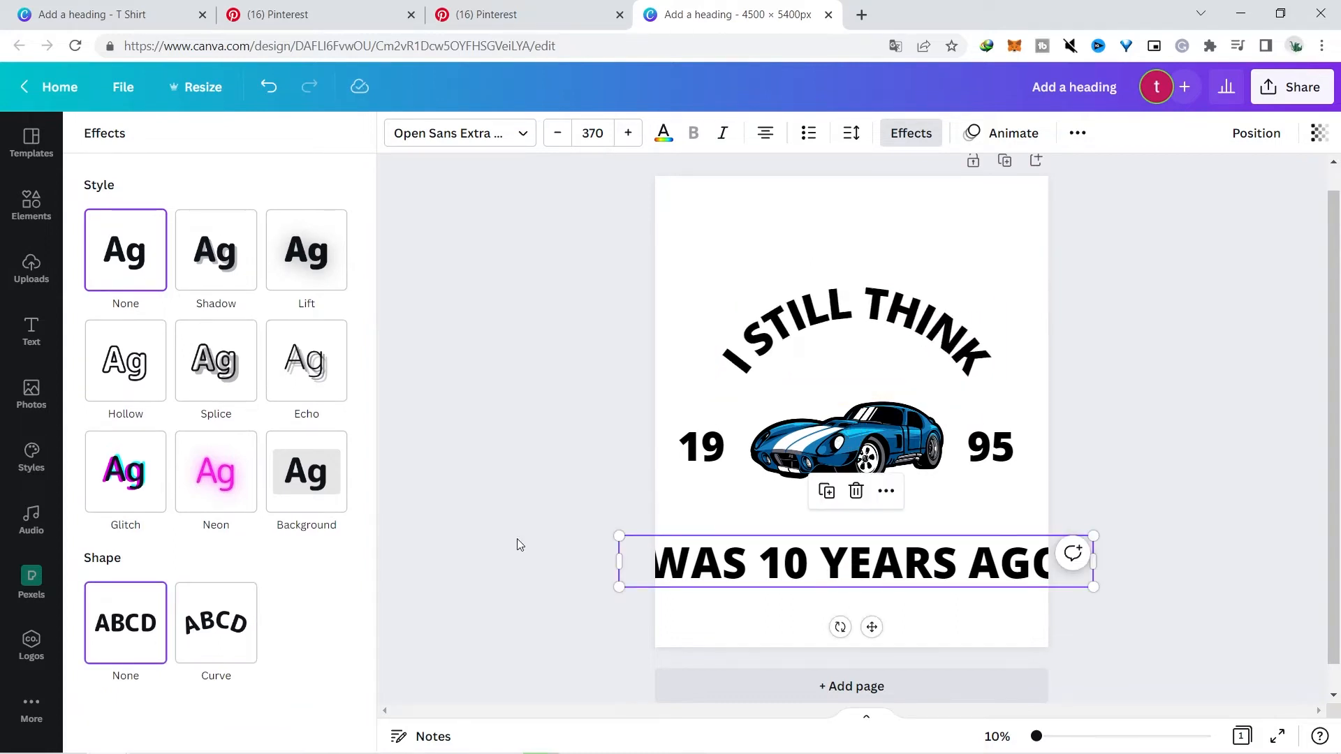
click(196, 615)
drag(312, 726, 165, 693)
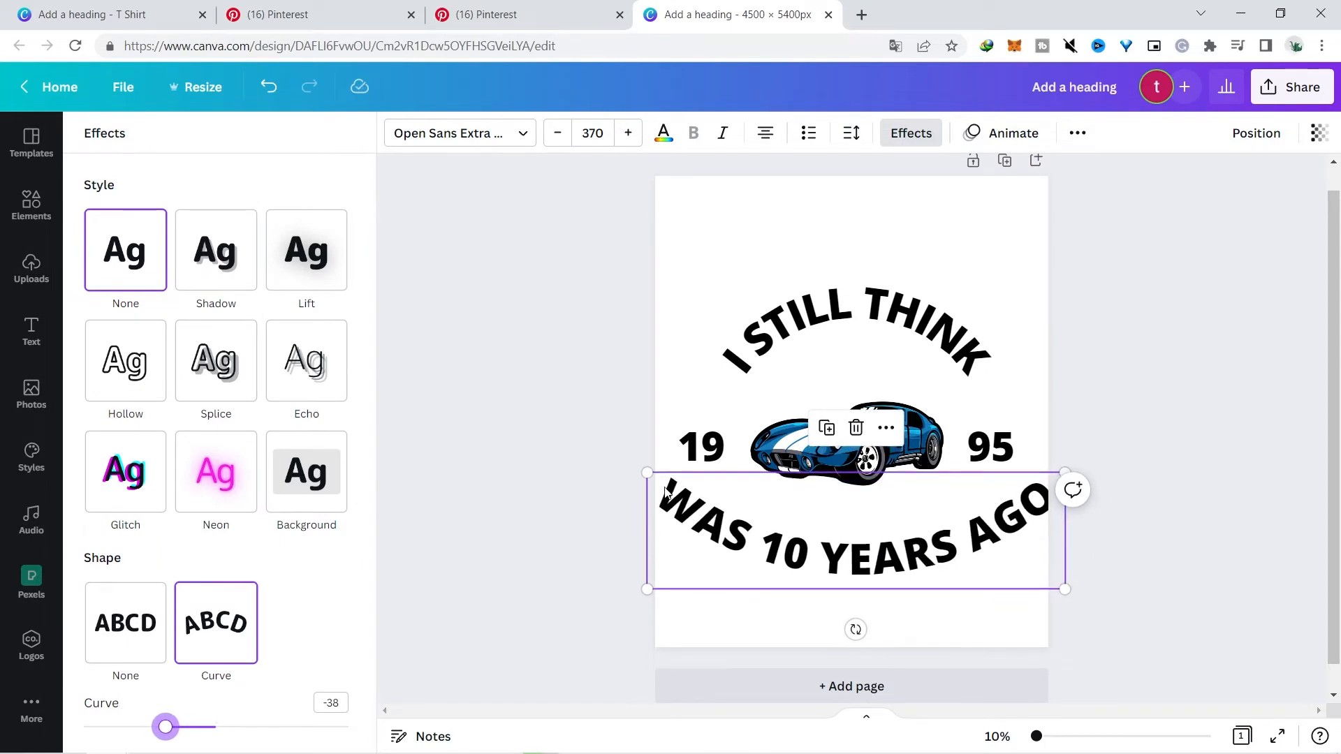
click(558, 133)
click(558, 132)
click(559, 133)
click(560, 134)
click(563, 135)
Try the Agrandir Wide Medium font on the arched "I STILL THINK" heading
click(967, 346)
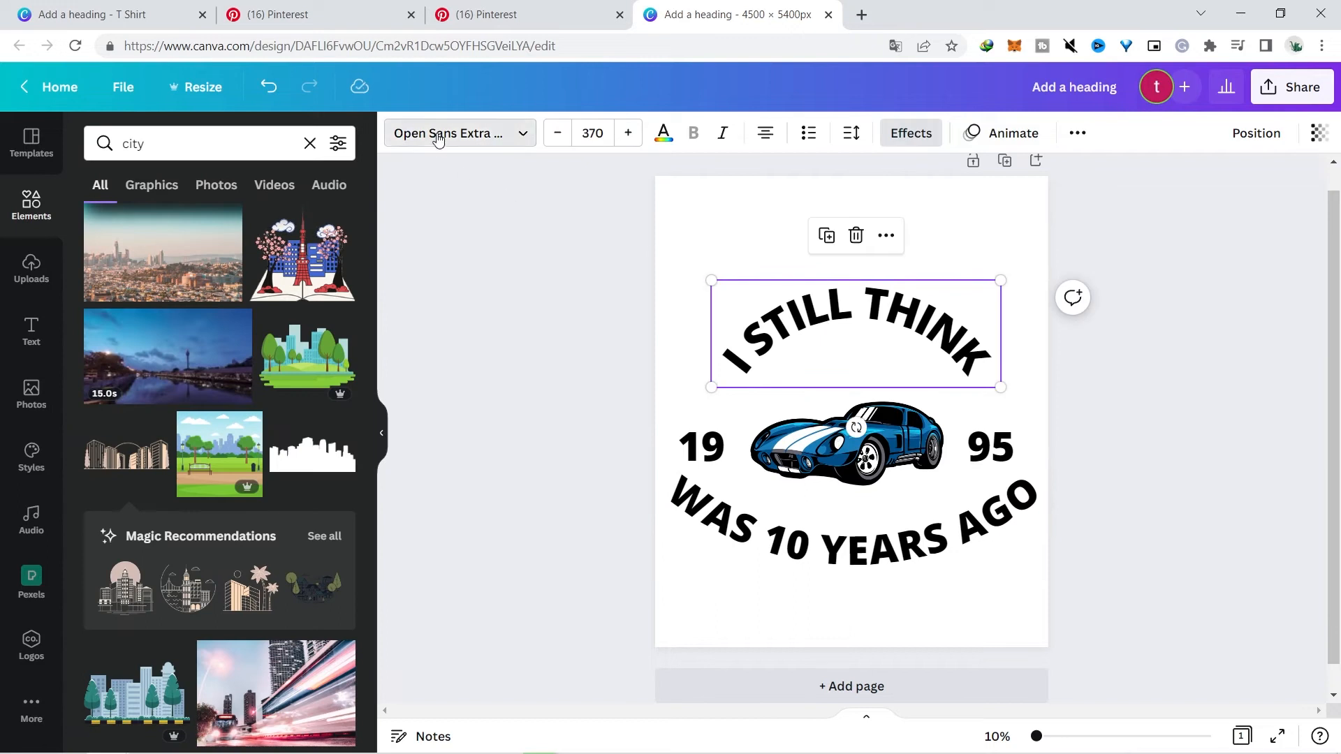
click(438, 137)
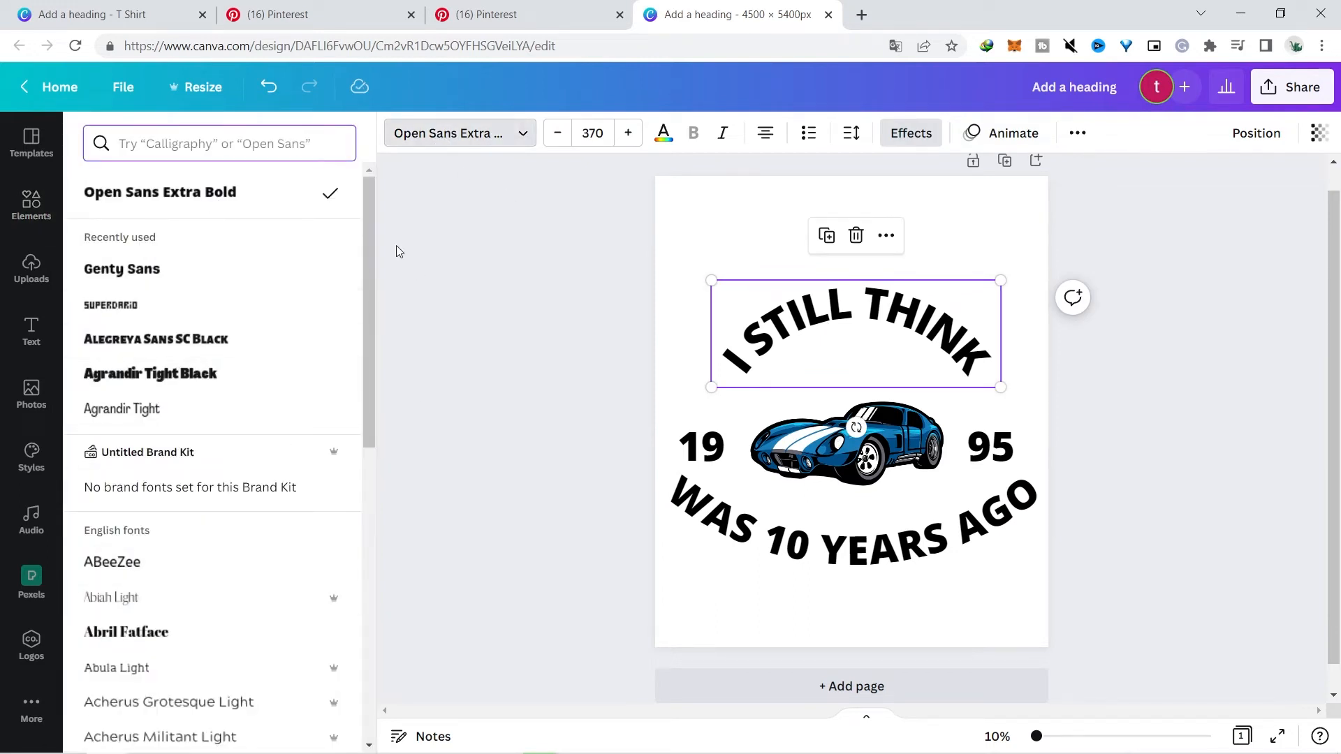
mouse_move(364, 264)
mouse_down()
mouse_move(363, 333)
mouse_move(380, 219)
mouse_move(363, 412)
mouse_move(367, 269)
mouse_up()
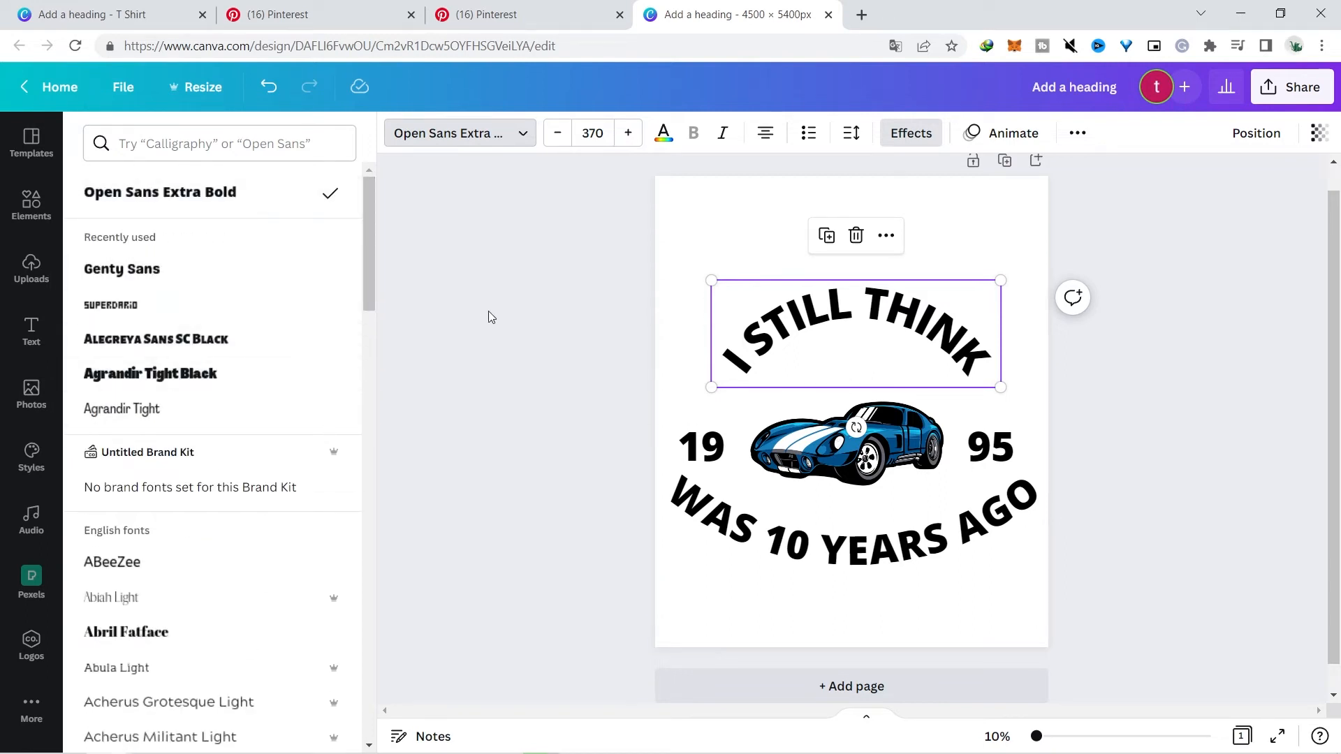
key(Escape)
click(434, 134)
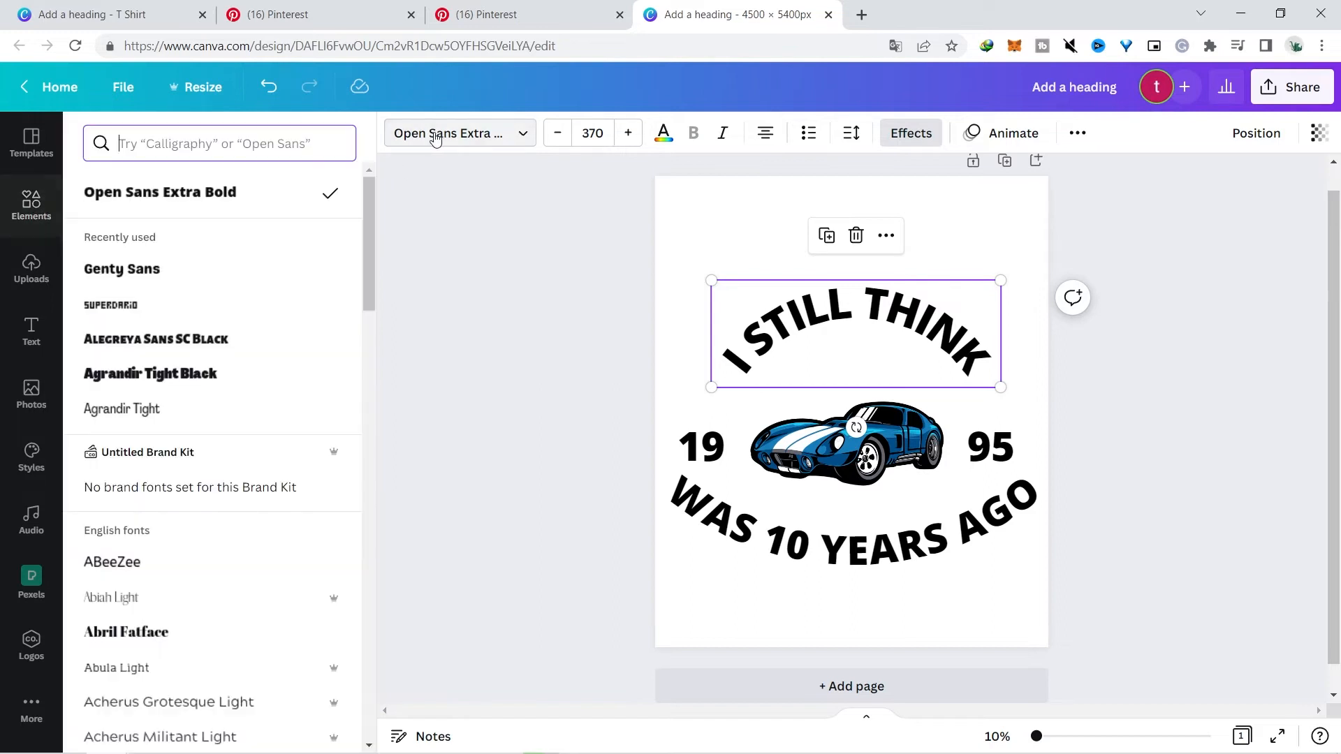
drag(364, 249, 363, 456)
click(241, 372)
click(234, 412)
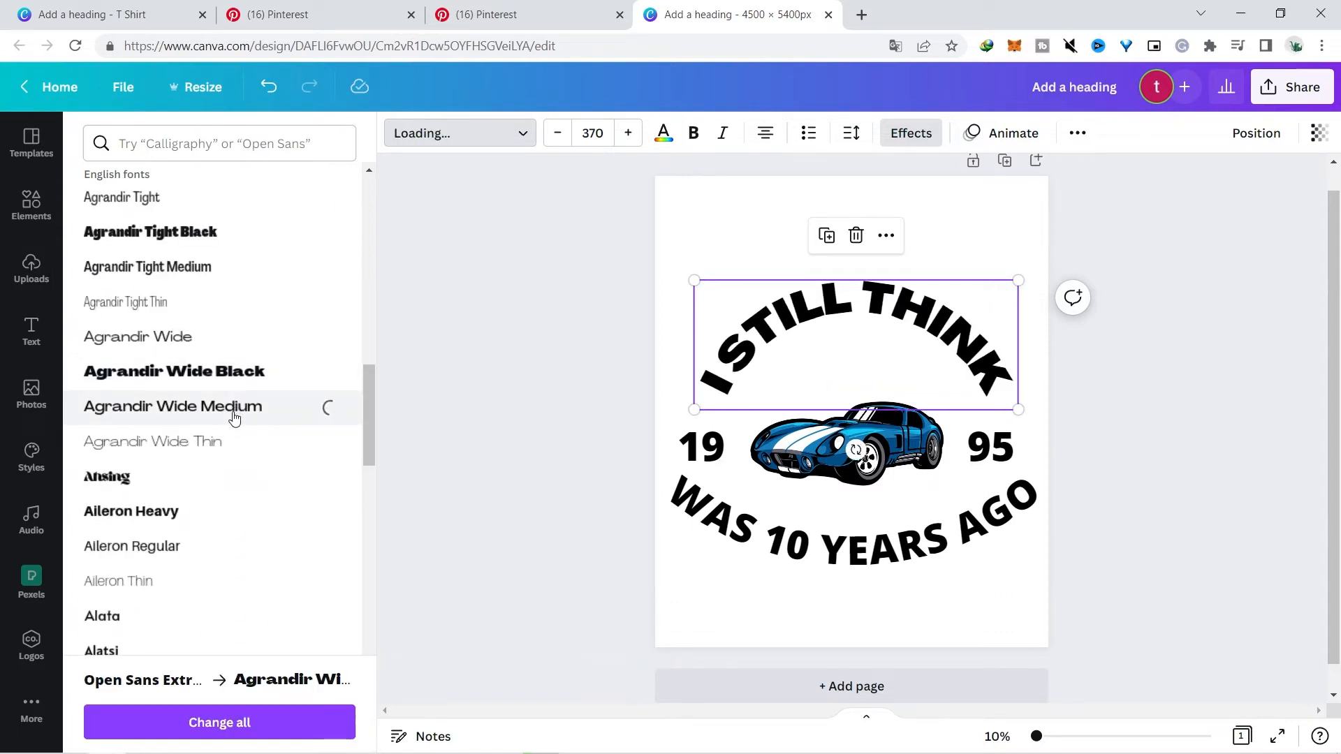
click(438, 417)
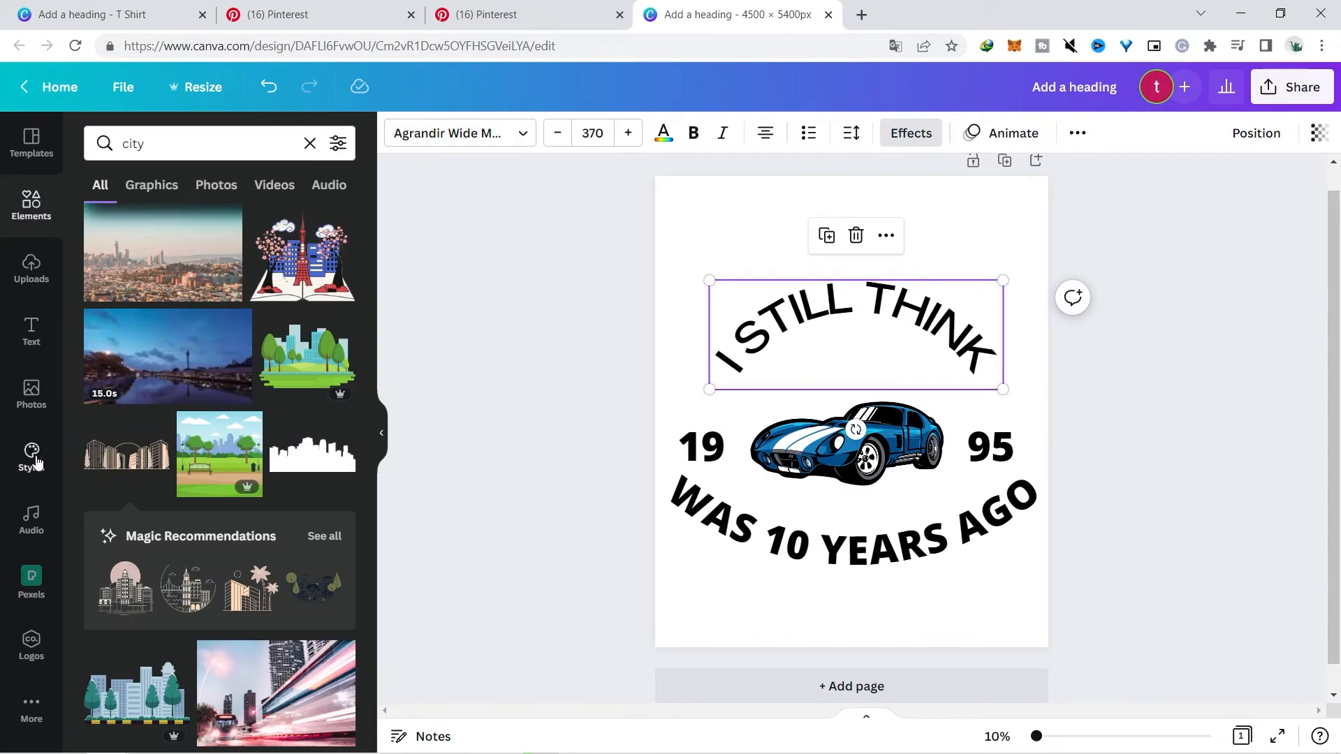
Apply the recently used Gagalin, Caveat and Quicksand font set to the whole design
click(26, 456)
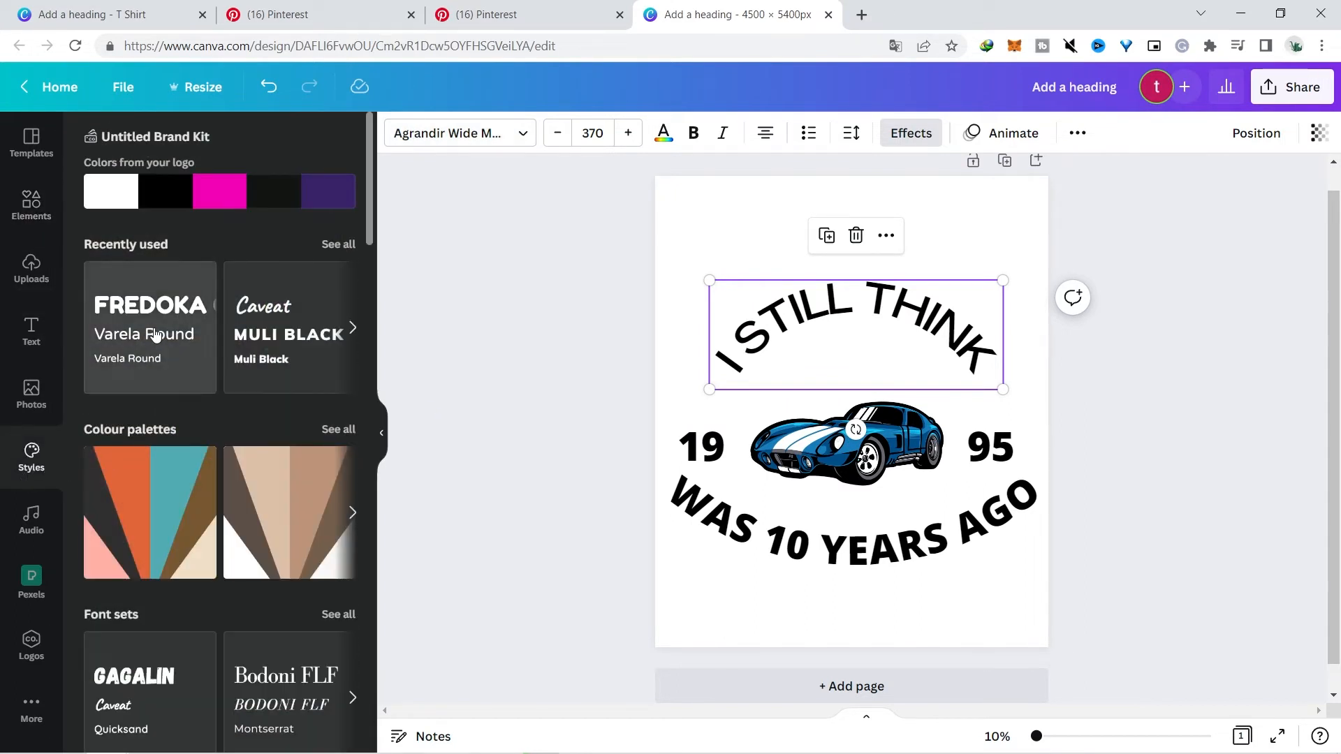
click(328, 246)
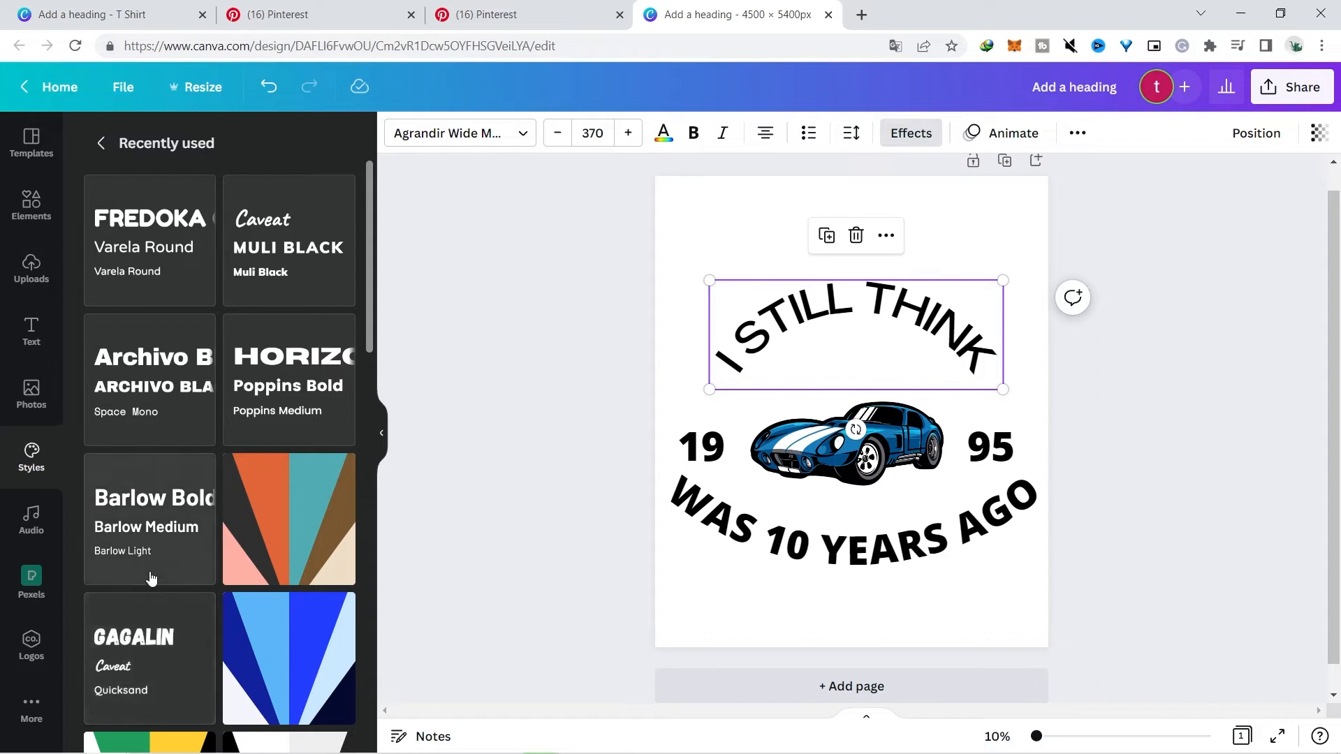
click(135, 647)
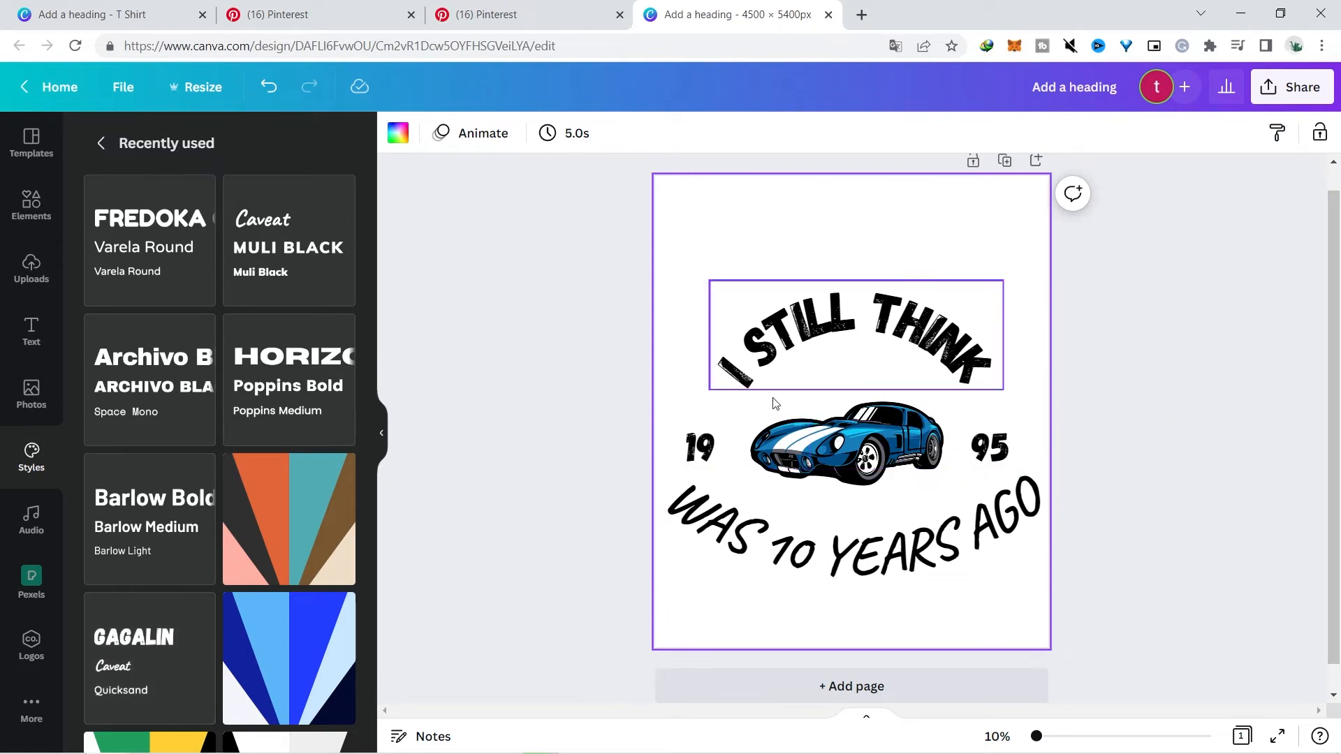
click(185, 538)
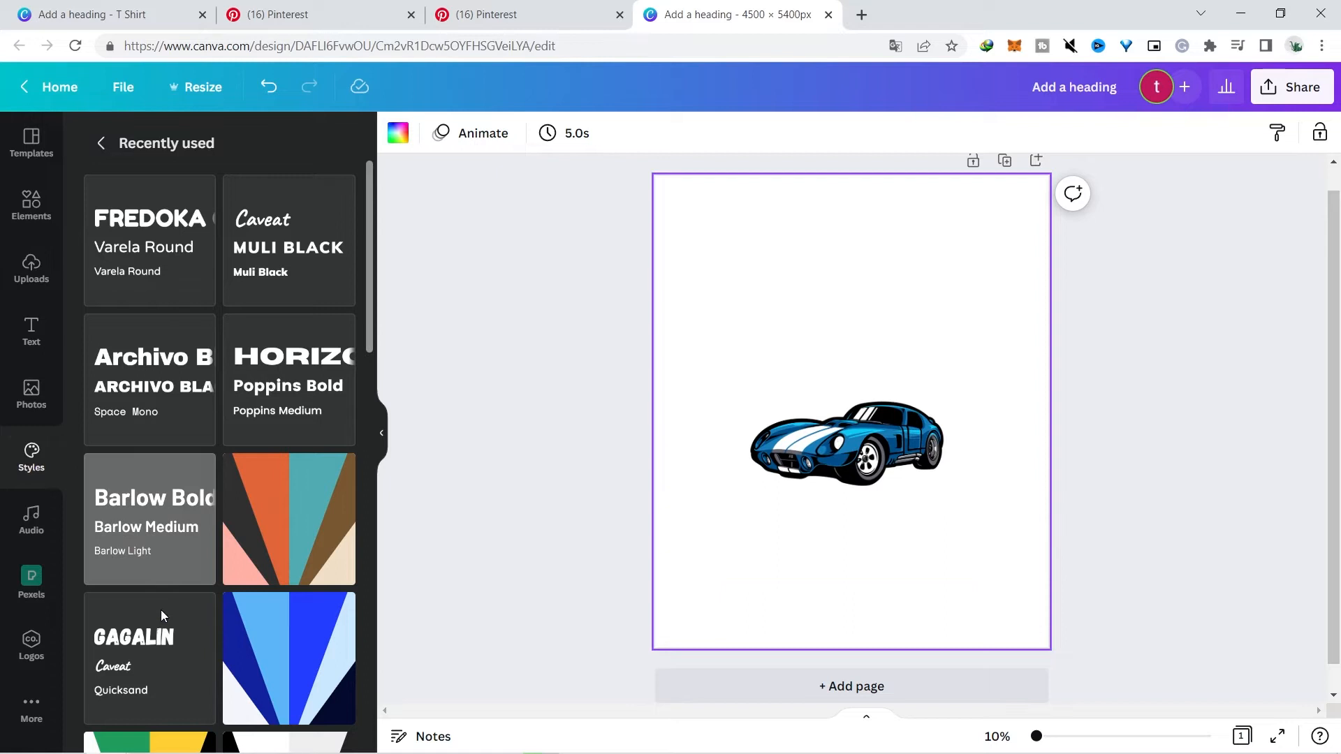
click(155, 654)
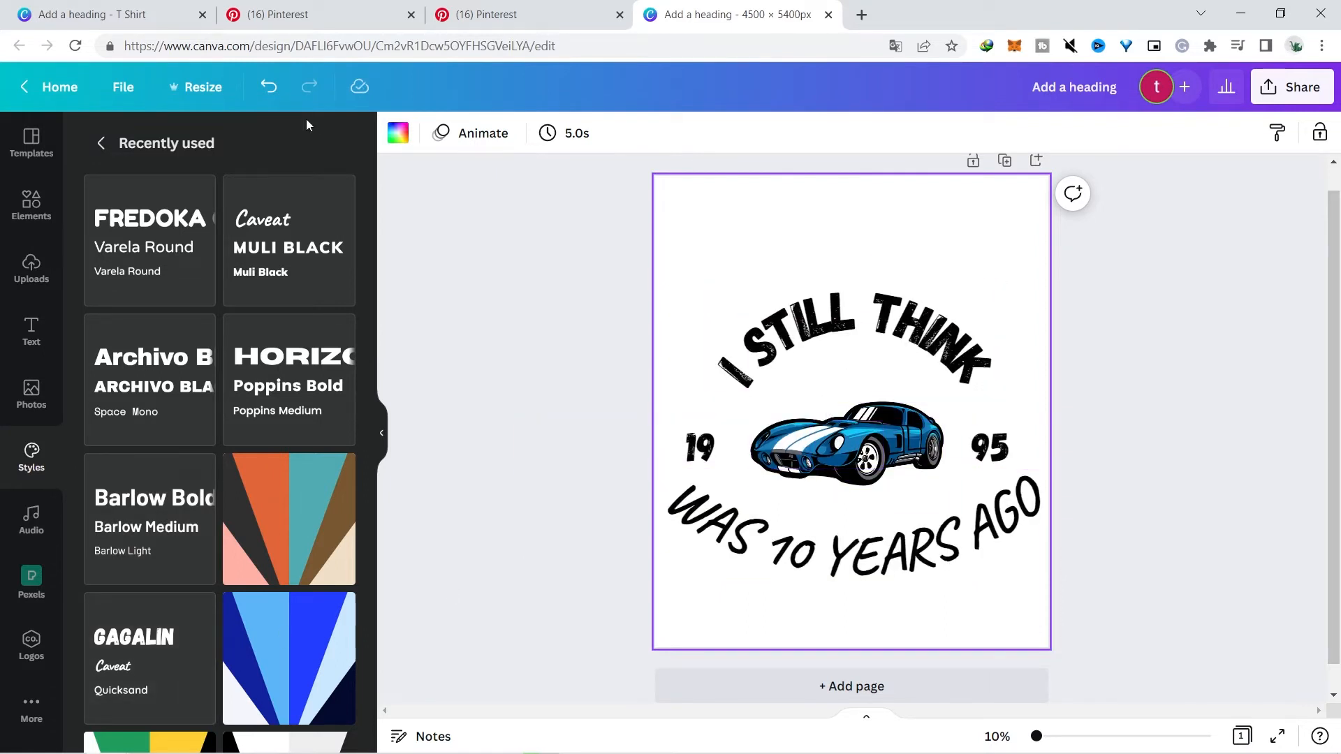
Set the page background to black and open the text colour choices for the "I STILL THINK" heading
click(398, 137)
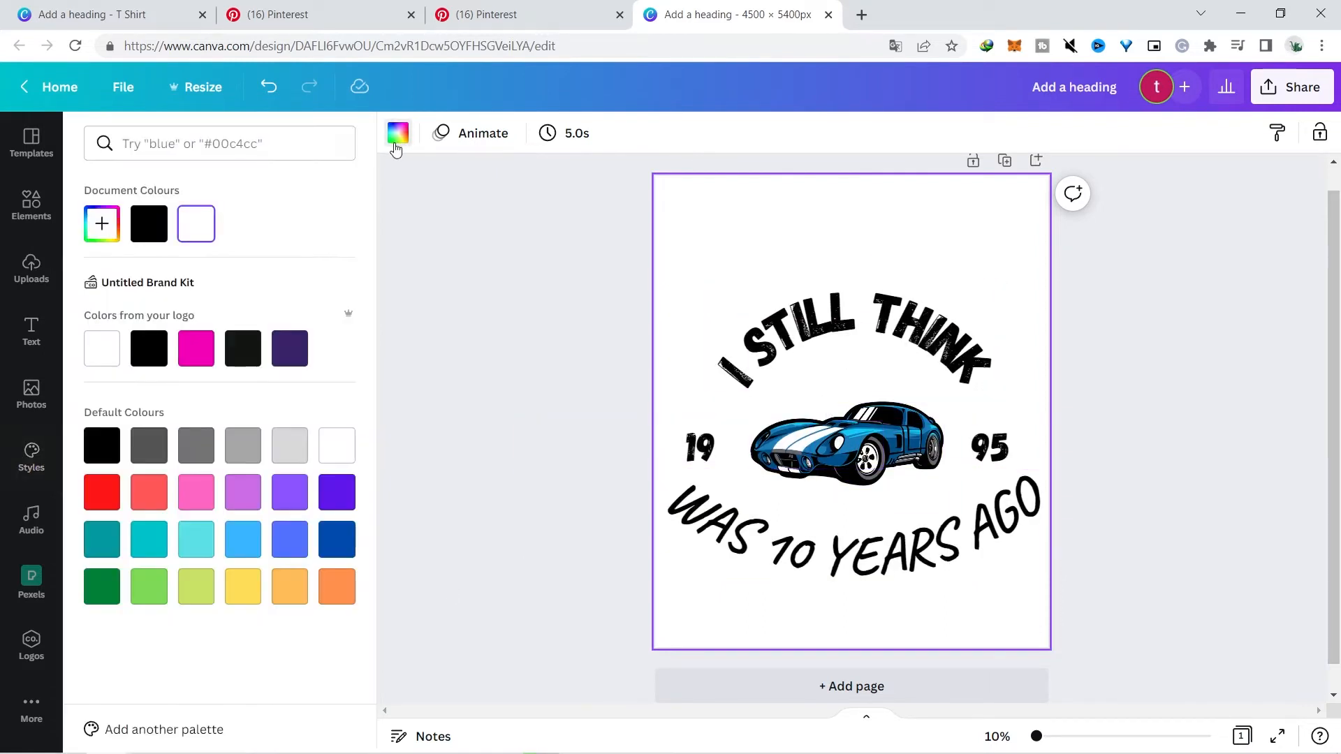
click(146, 224)
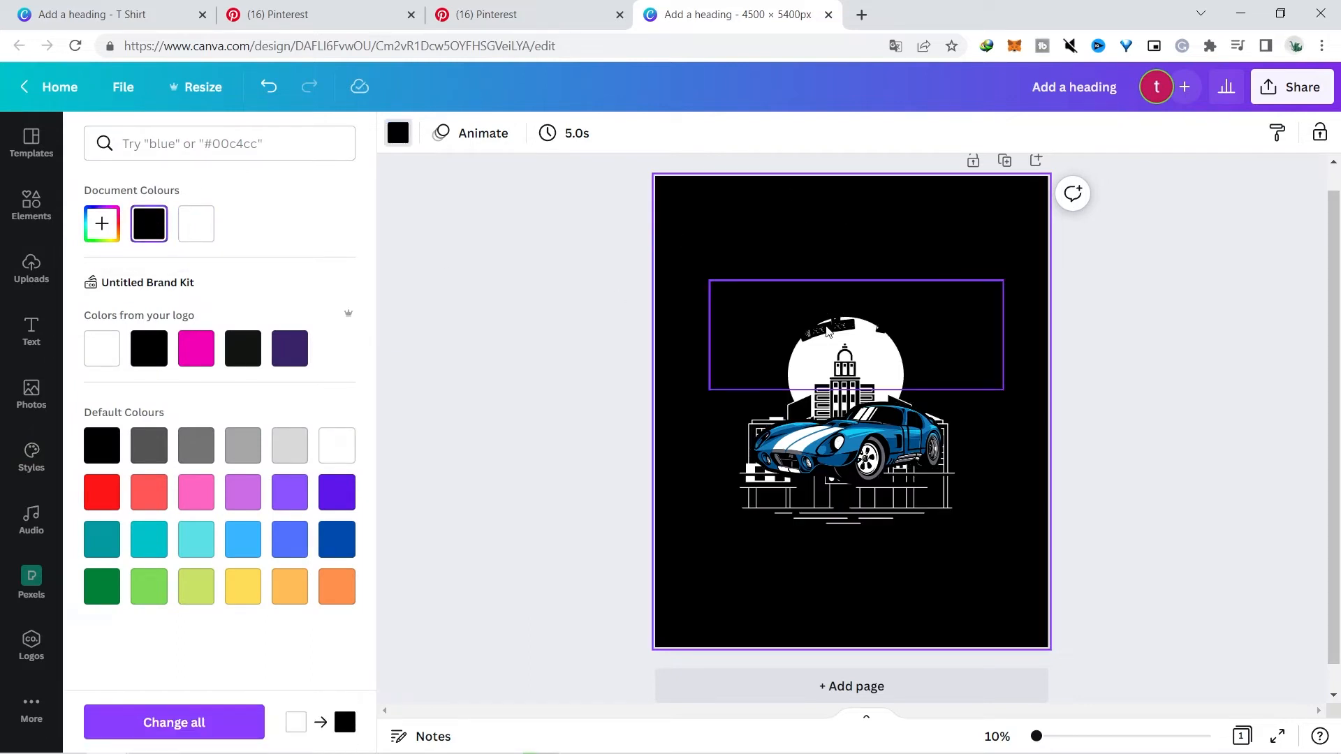
click(829, 330)
click(664, 135)
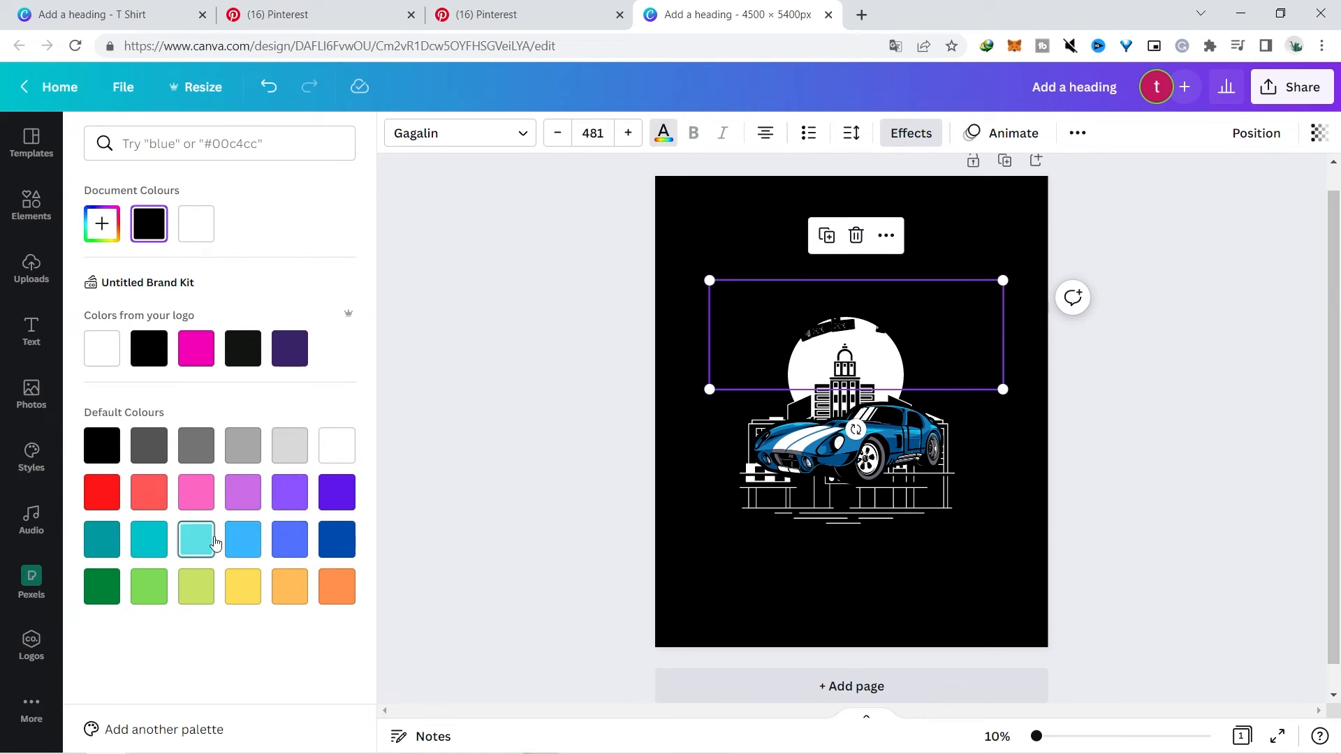
click(454, 496)
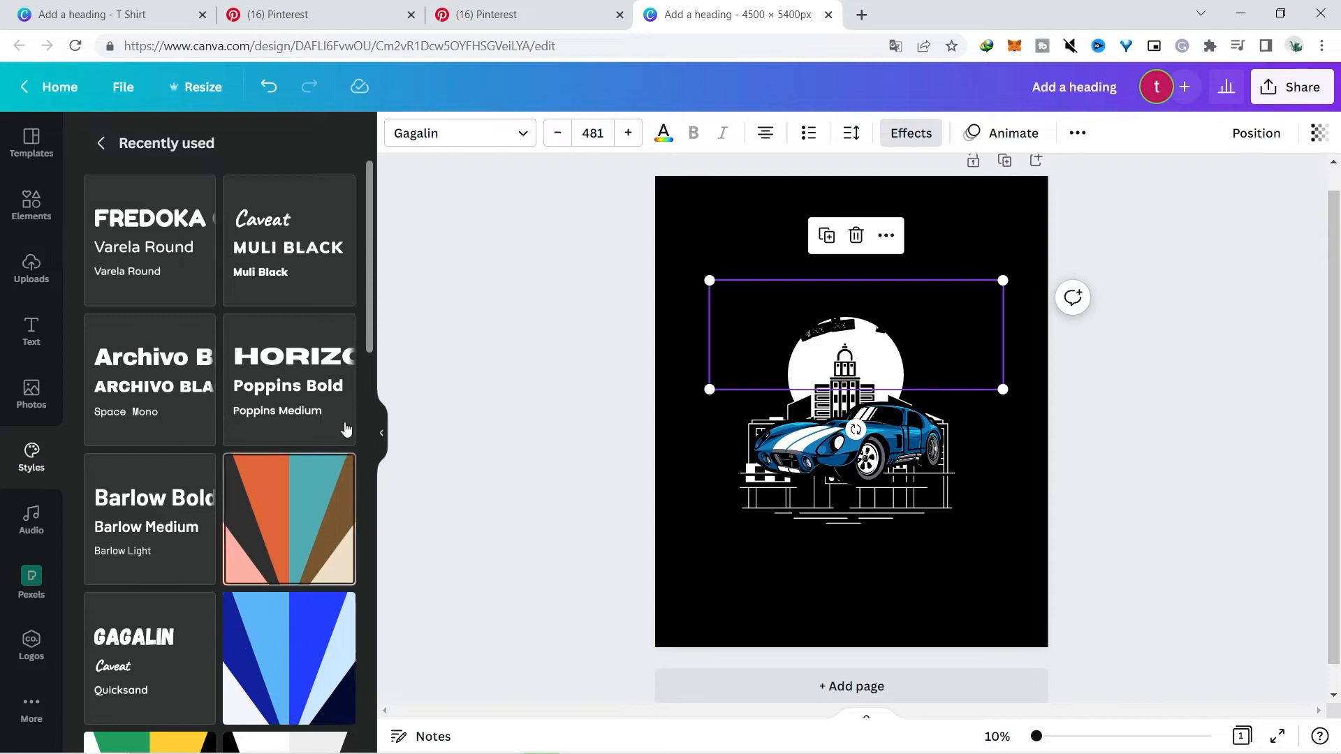
Apply the recently used blue palette and shuffle it to a sky-blue background with near-white text and a navy city
scroll(362, 324, down, 3)
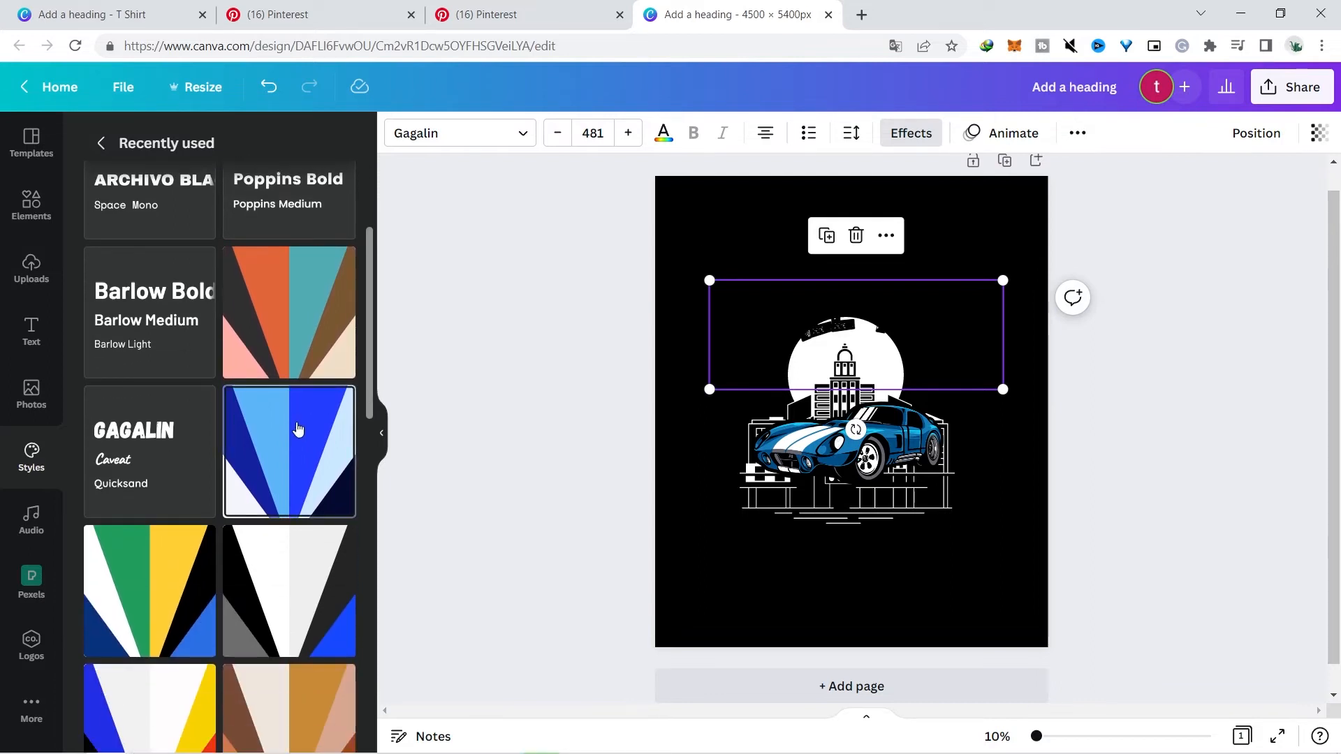
click(297, 428)
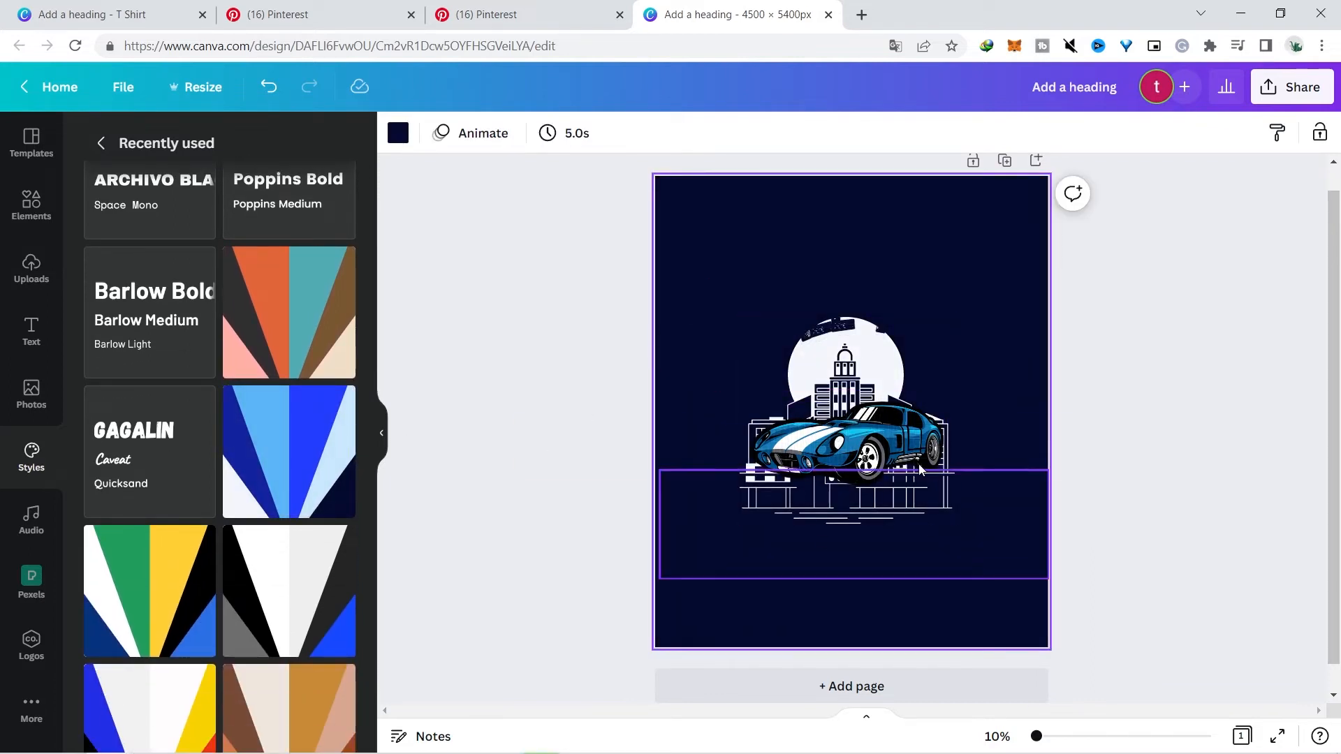
click(794, 356)
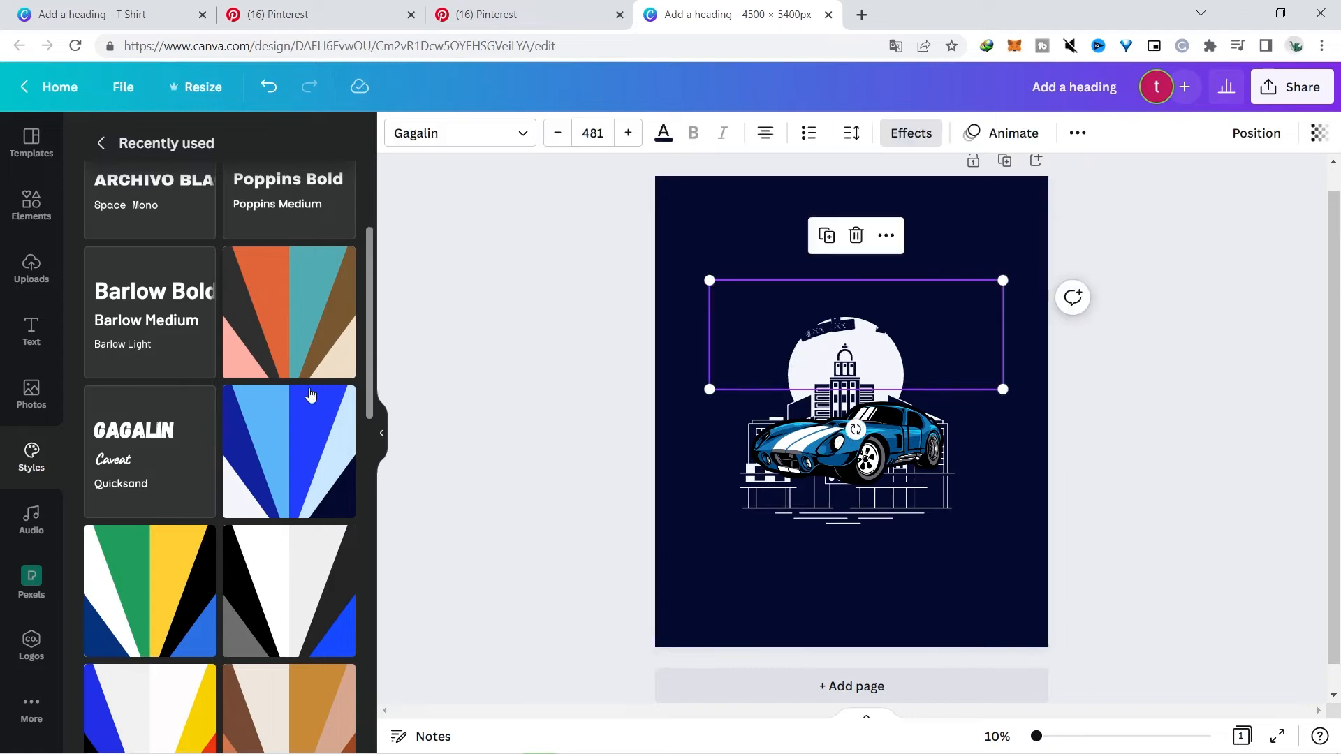
click(253, 462)
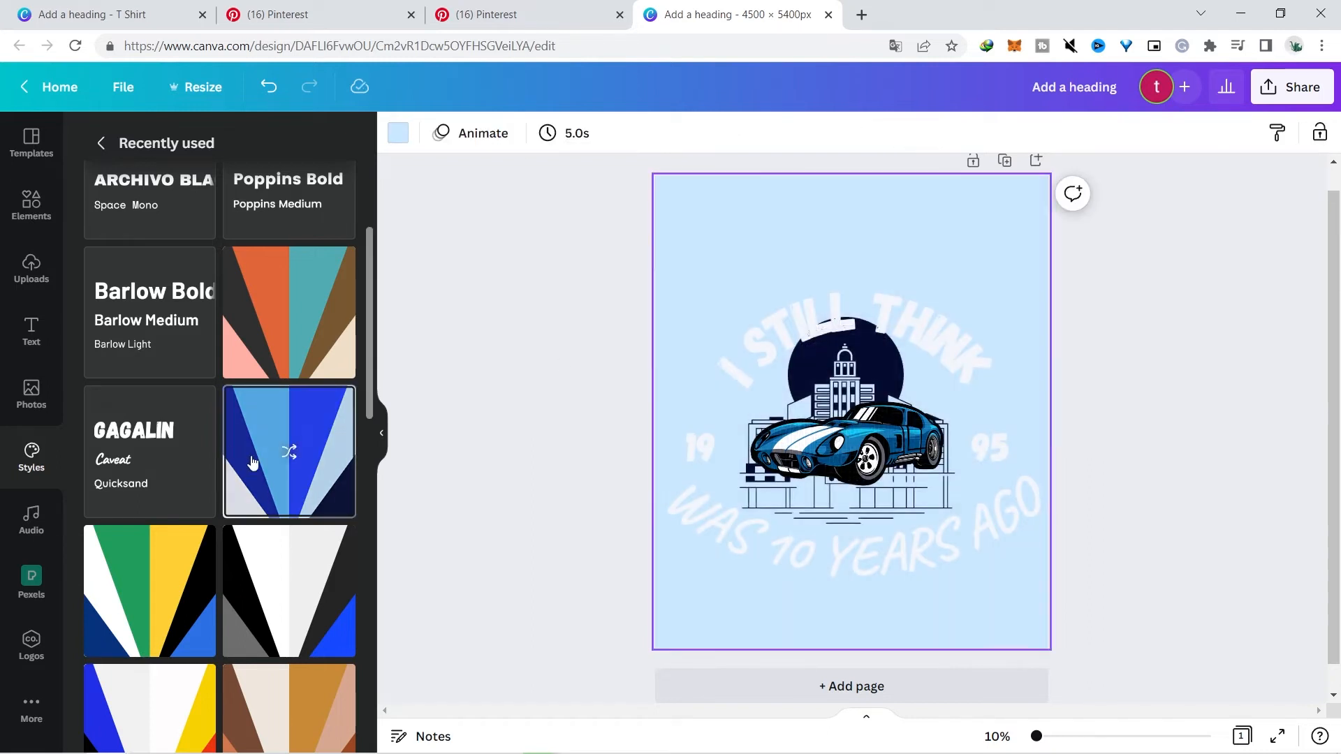
click(253, 463)
click(253, 462)
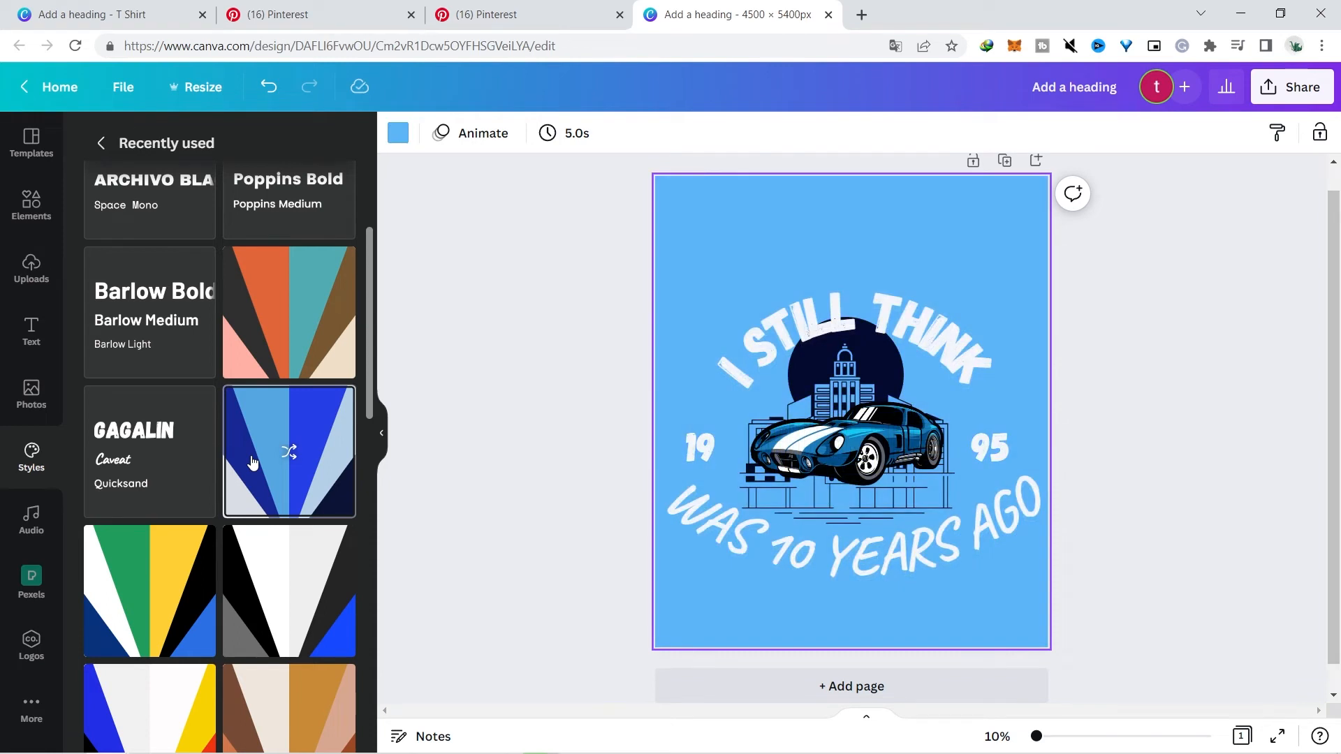
click(253, 462)
click(253, 462)
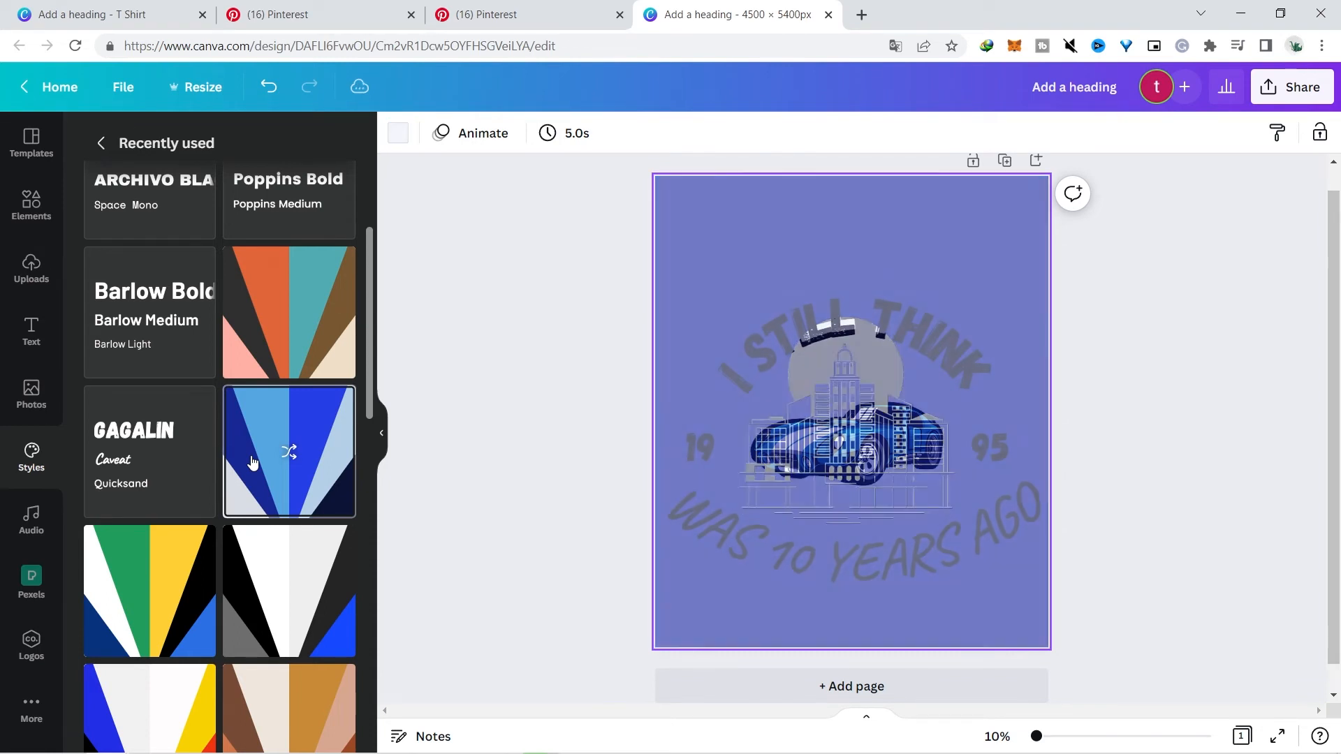
click(833, 426)
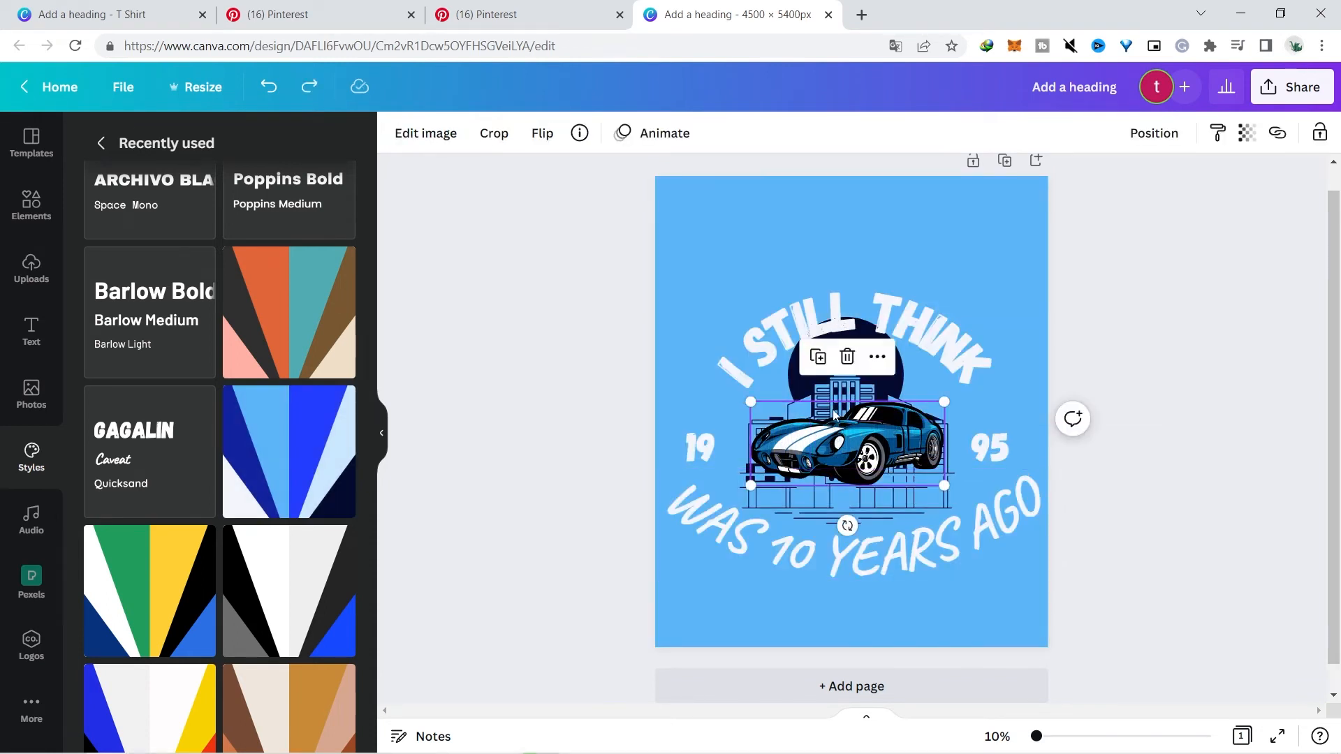
Move the "I STILL THINK" arch up slightly, and set its line spacing to 1.4 and letter spacing to 114
click(943, 355)
drag(943, 355, 935, 337)
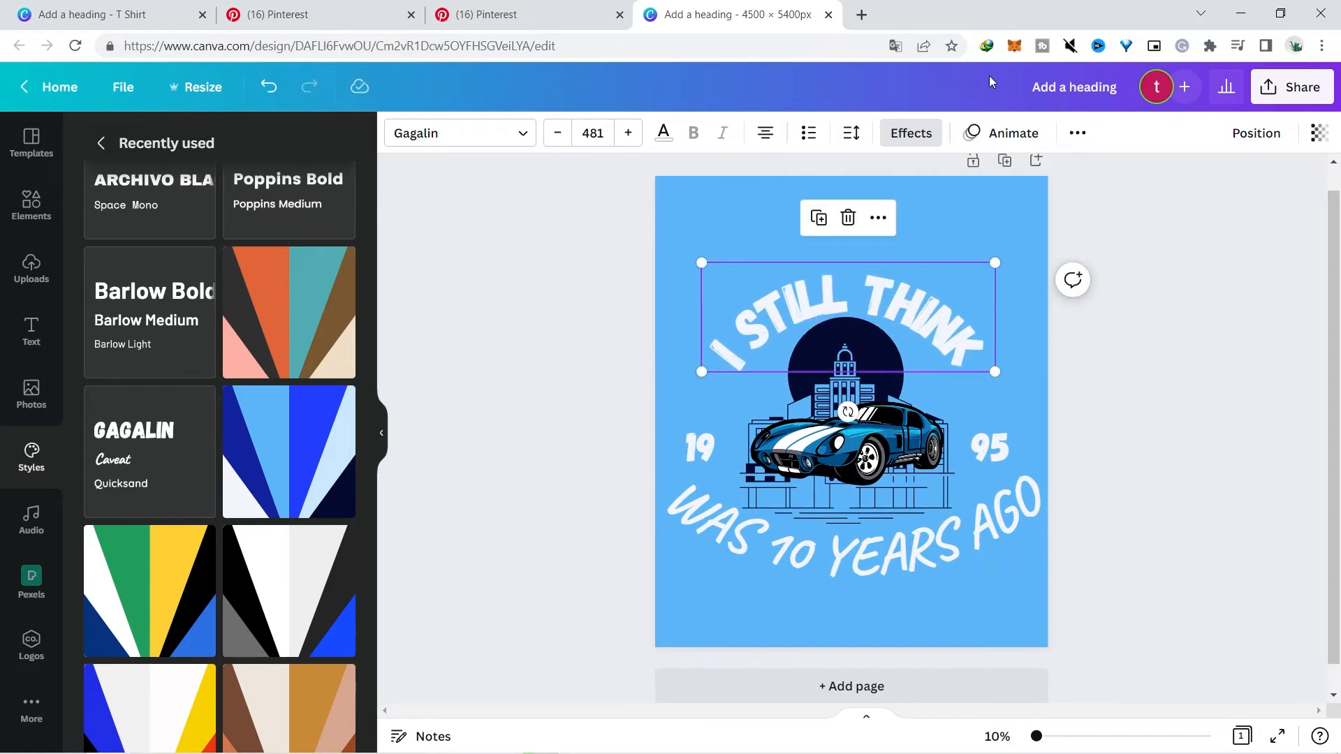
click(1069, 135)
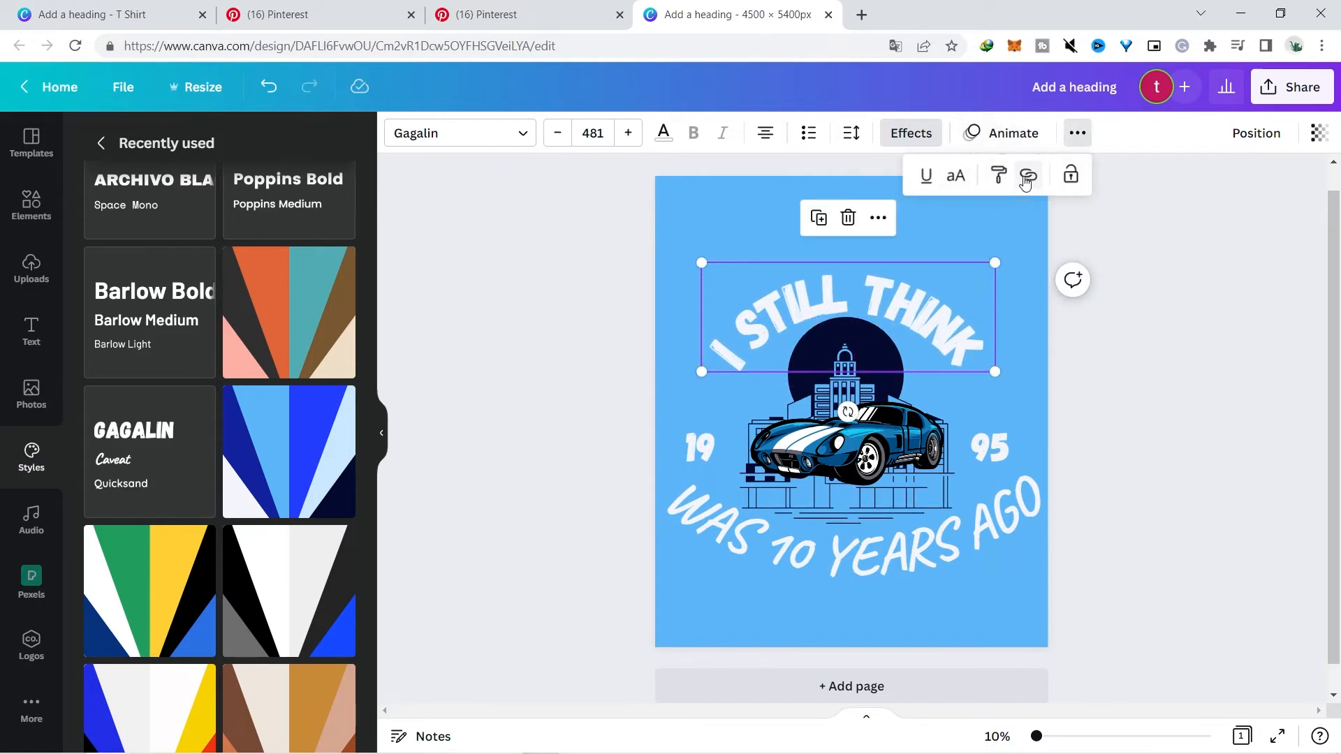
click(852, 133)
mouse_move(961, 258)
mouse_down()
mouse_move(988, 257)
mouse_move(943, 257)
mouse_move(965, 260)
mouse_up()
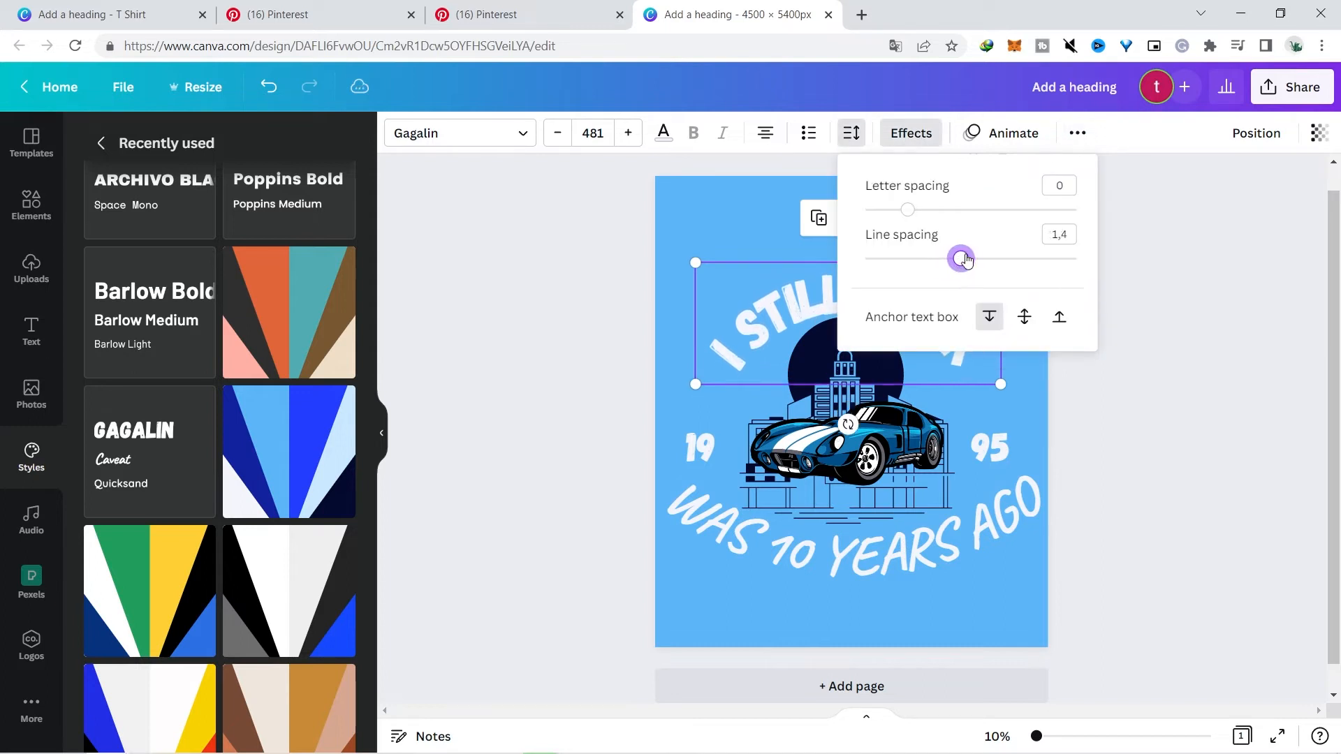
mouse_move(910, 208)
mouse_down()
mouse_move(944, 209)
mouse_move(932, 210)
mouse_up()
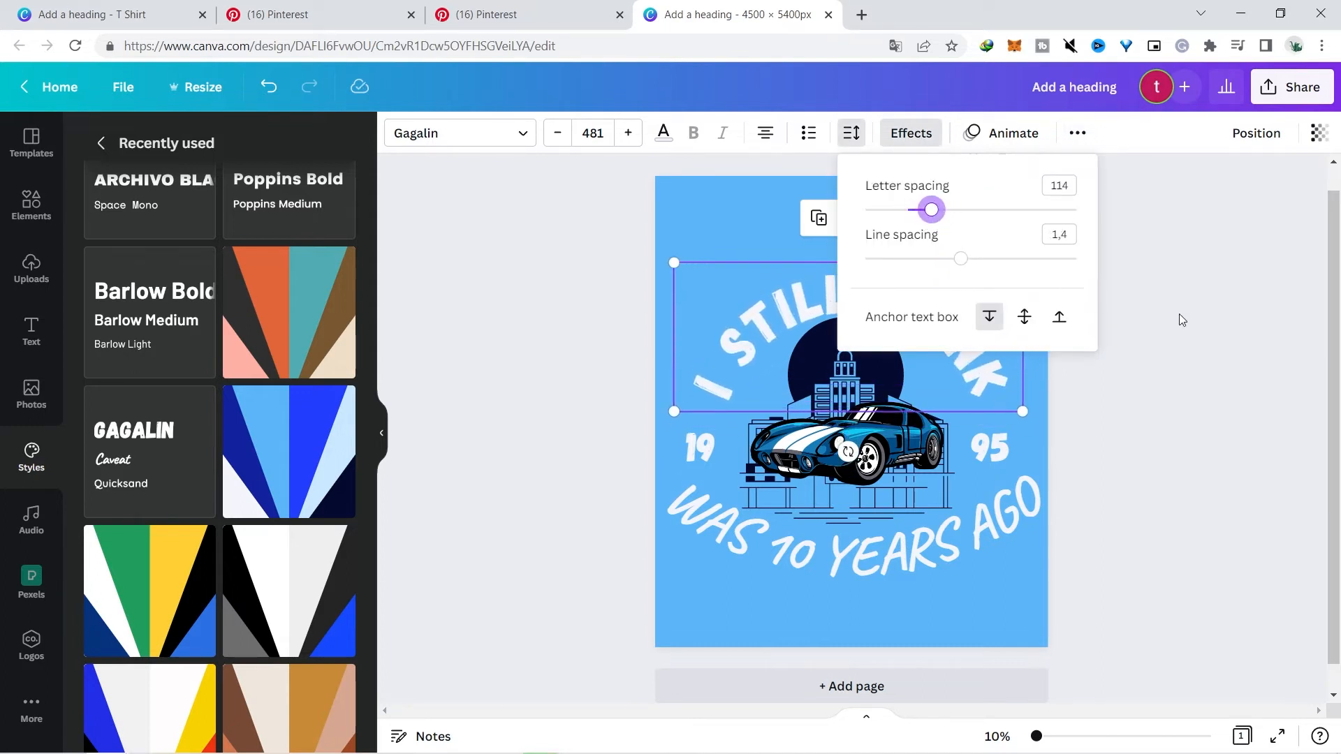
Set the page background to black
click(1179, 314)
click(976, 381)
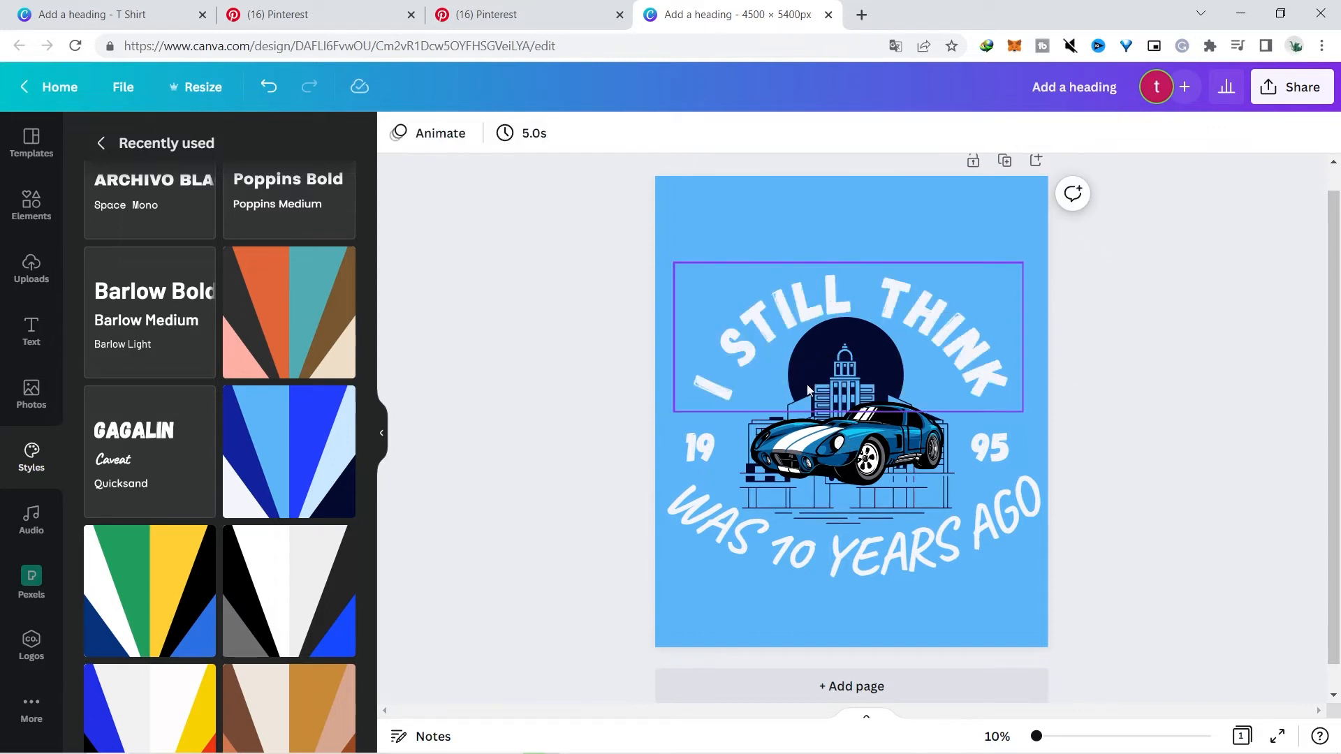
click(812, 180)
click(398, 132)
click(149, 348)
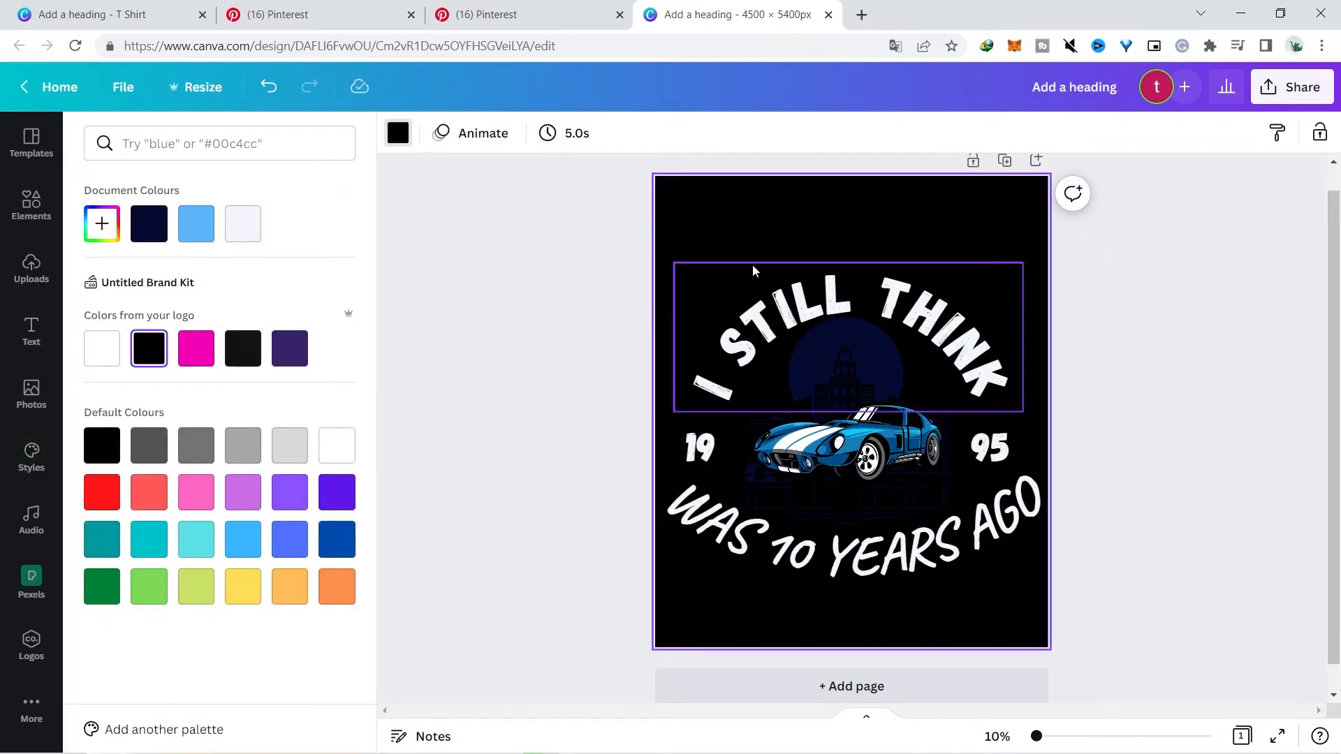
Move the "I STILL THINK" arch up, clear of the city backdrop
click(833, 391)
click(766, 464)
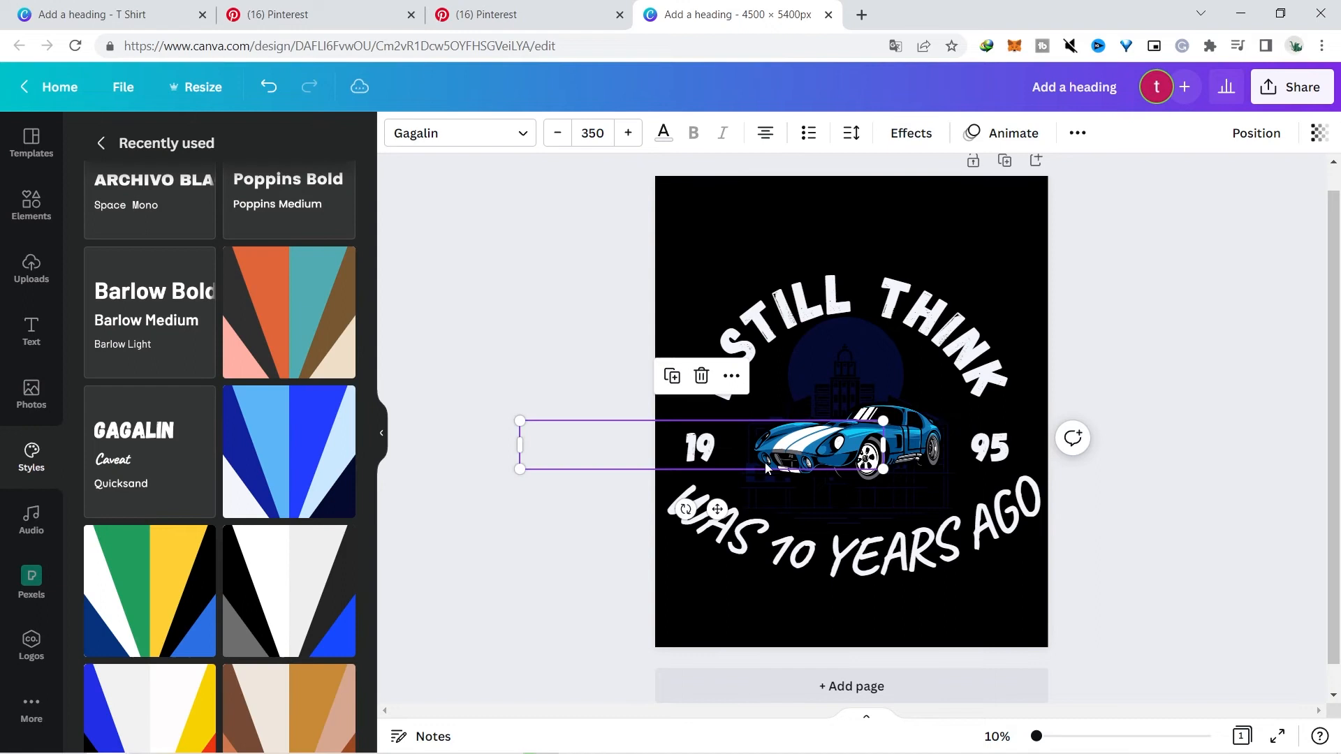
click(943, 460)
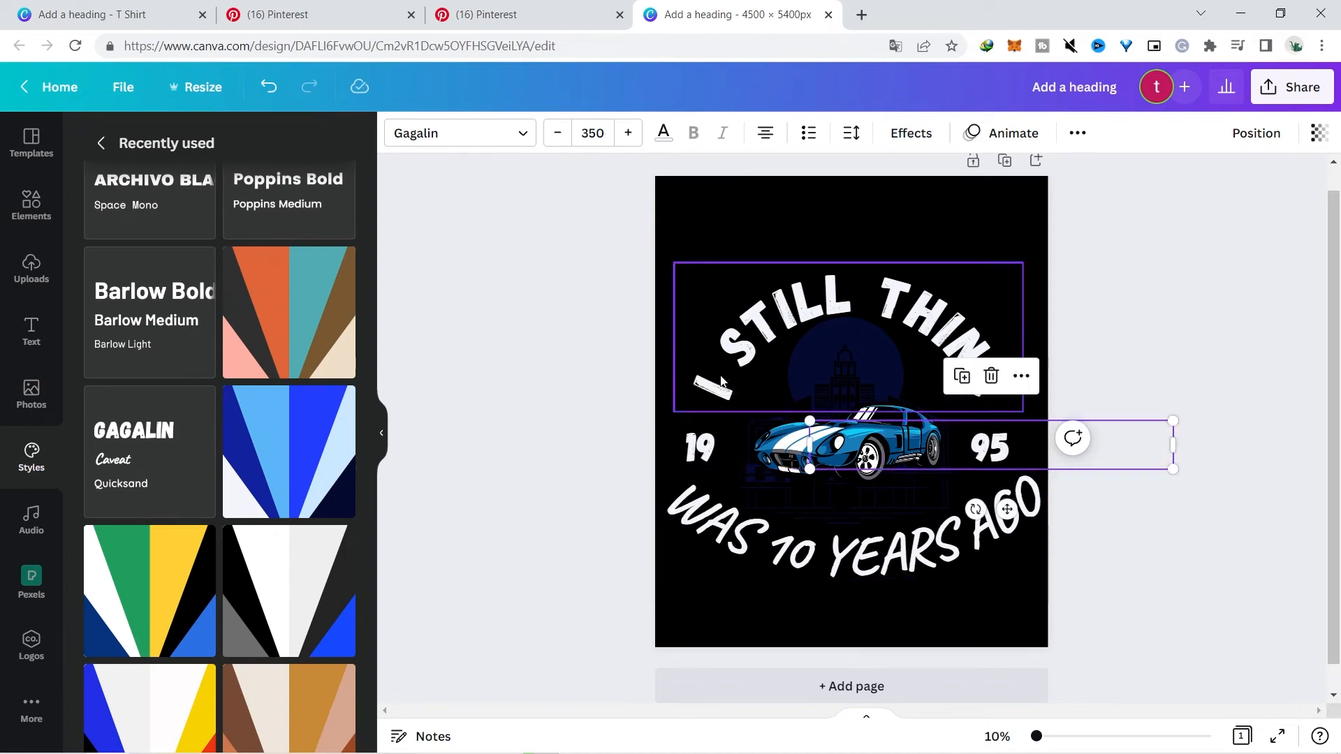
click(702, 458)
drag(853, 349, 857, 296)
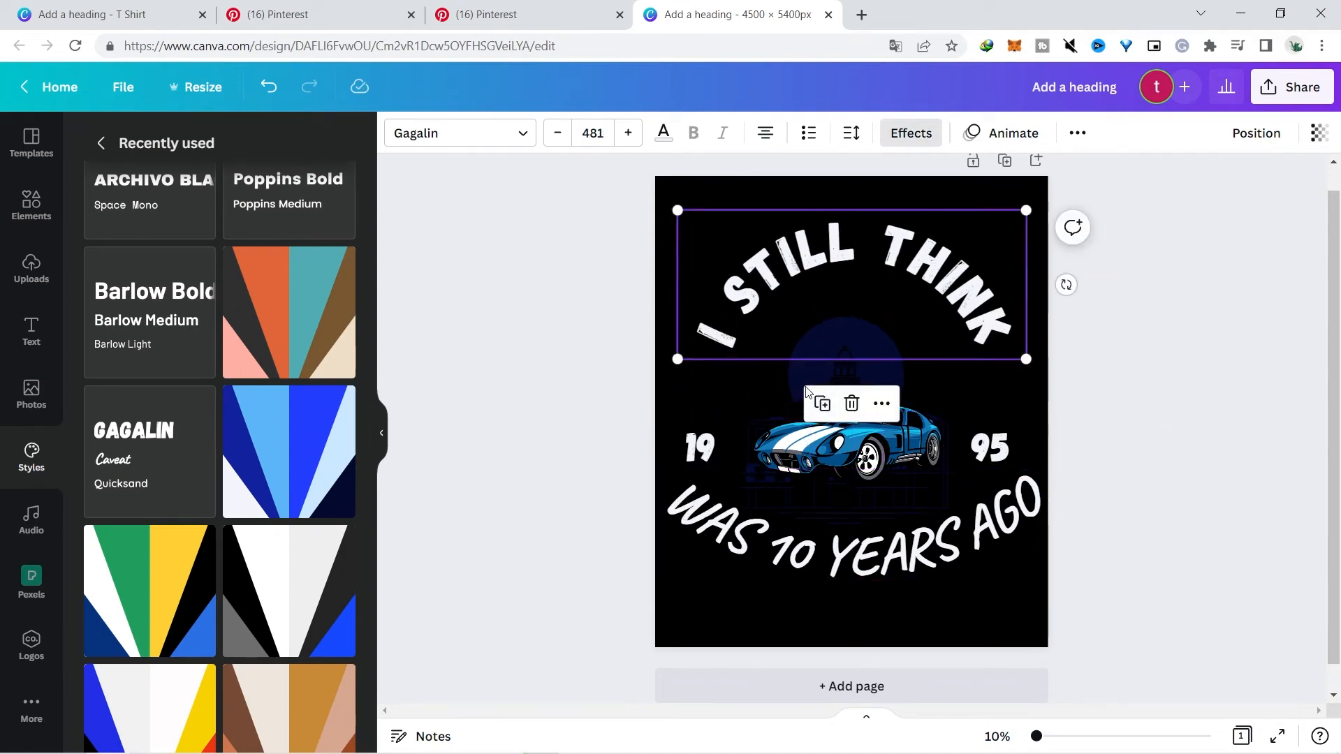
Recolour both navy colours of the city backdrop graphic to the document's near-white
click(806, 394)
click(398, 133)
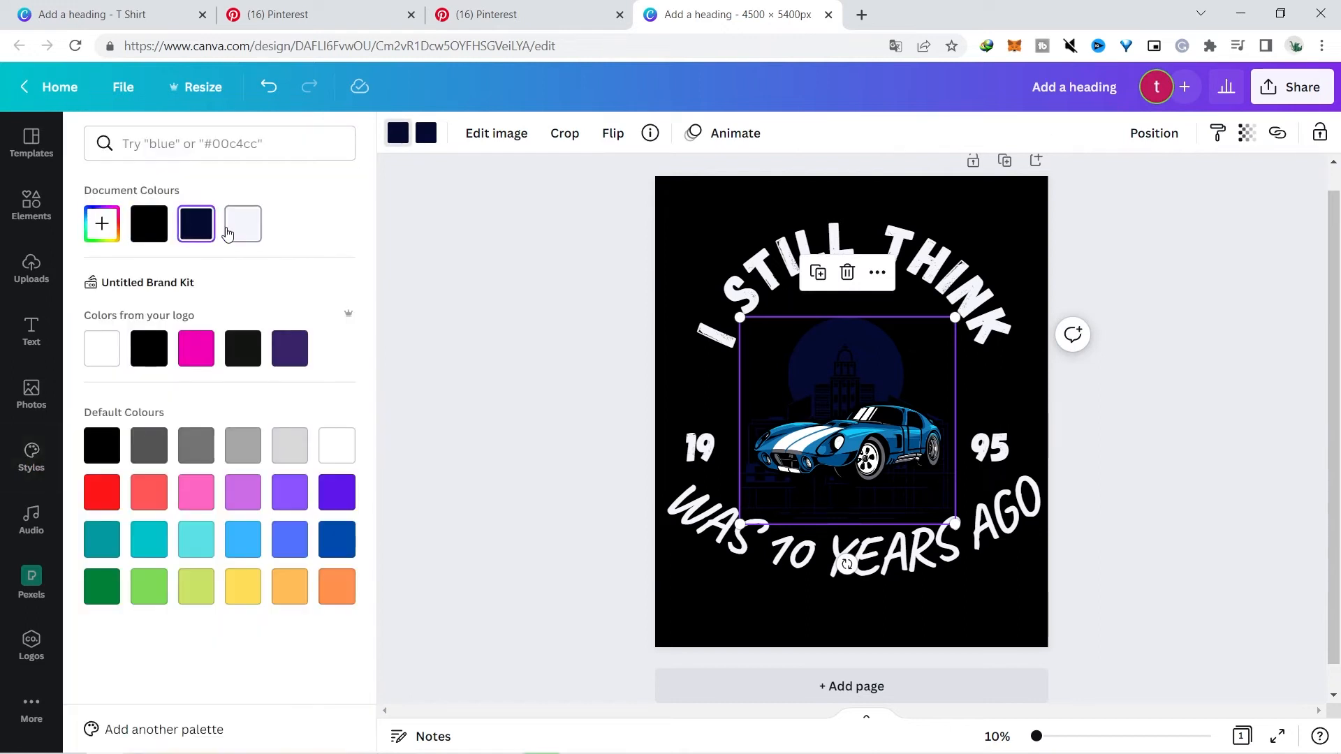
click(242, 223)
click(428, 138)
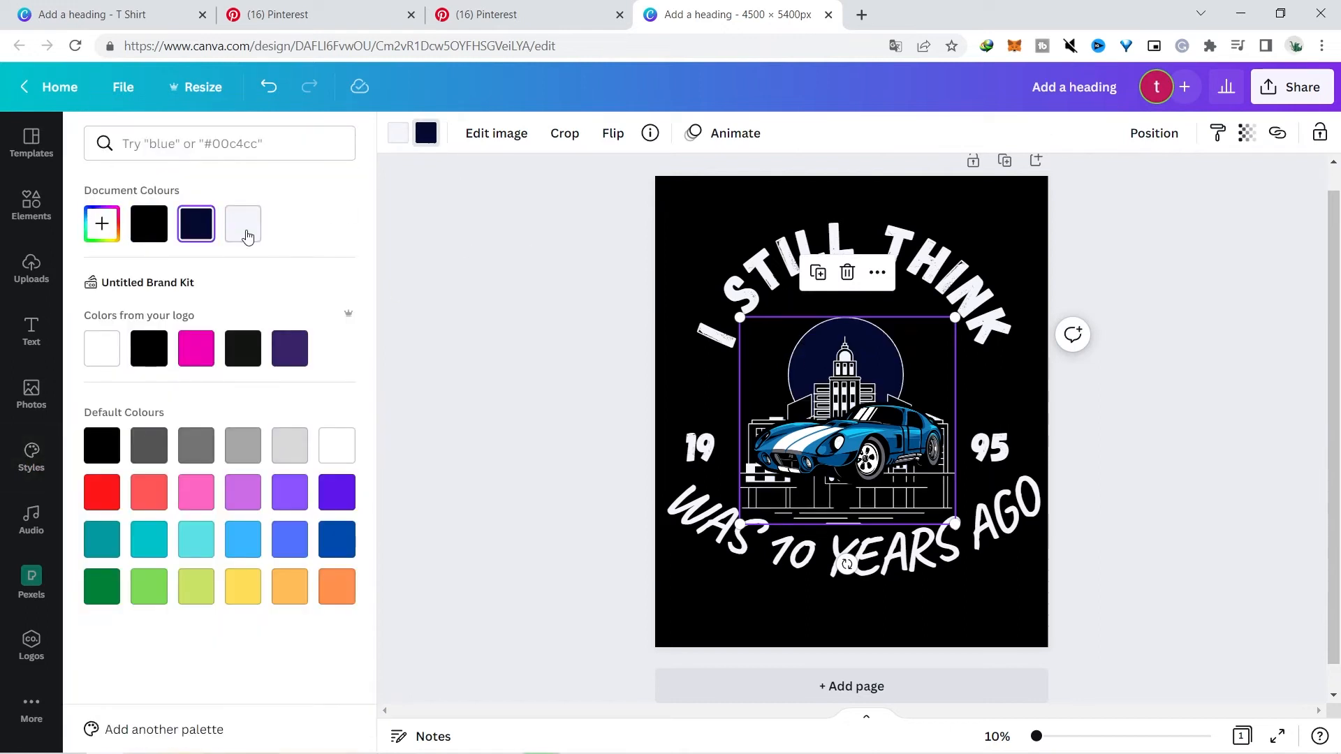
click(243, 224)
Recolour the "19" text with a teal sampled from the car
click(803, 444)
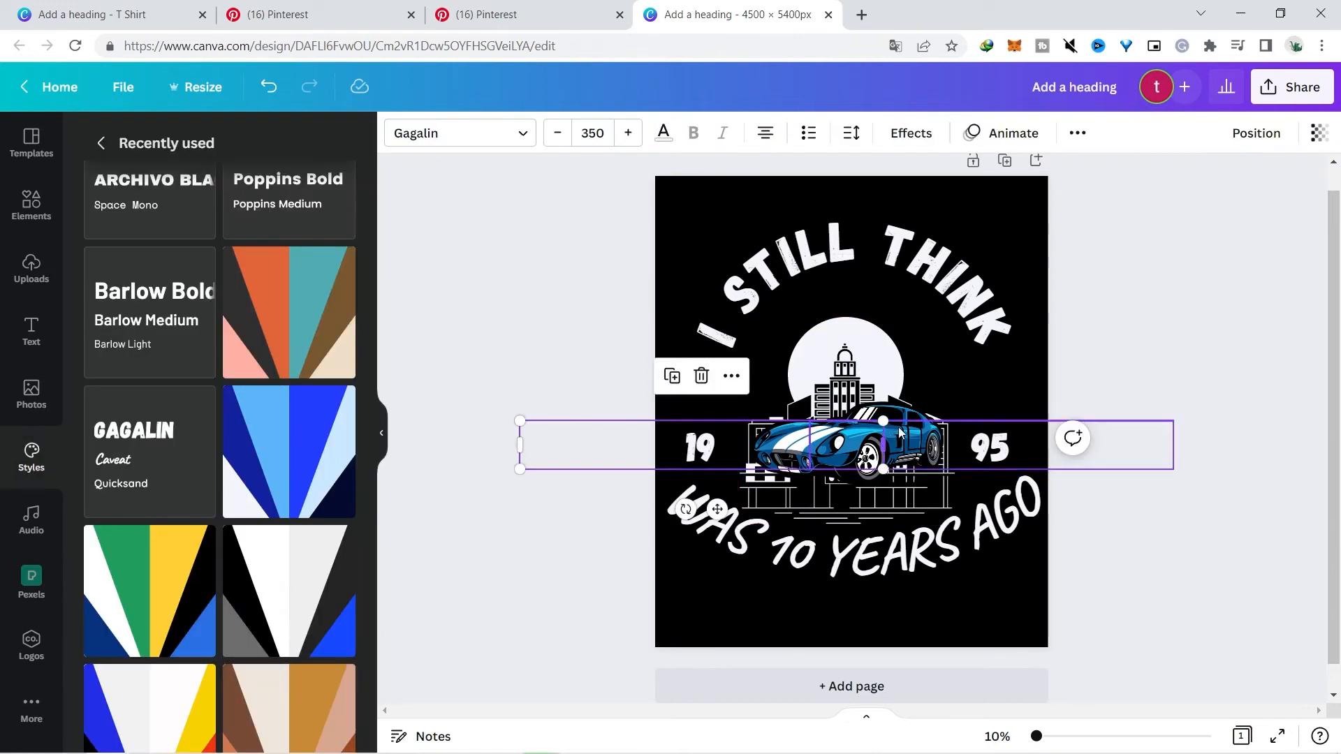
click(978, 446)
click(691, 397)
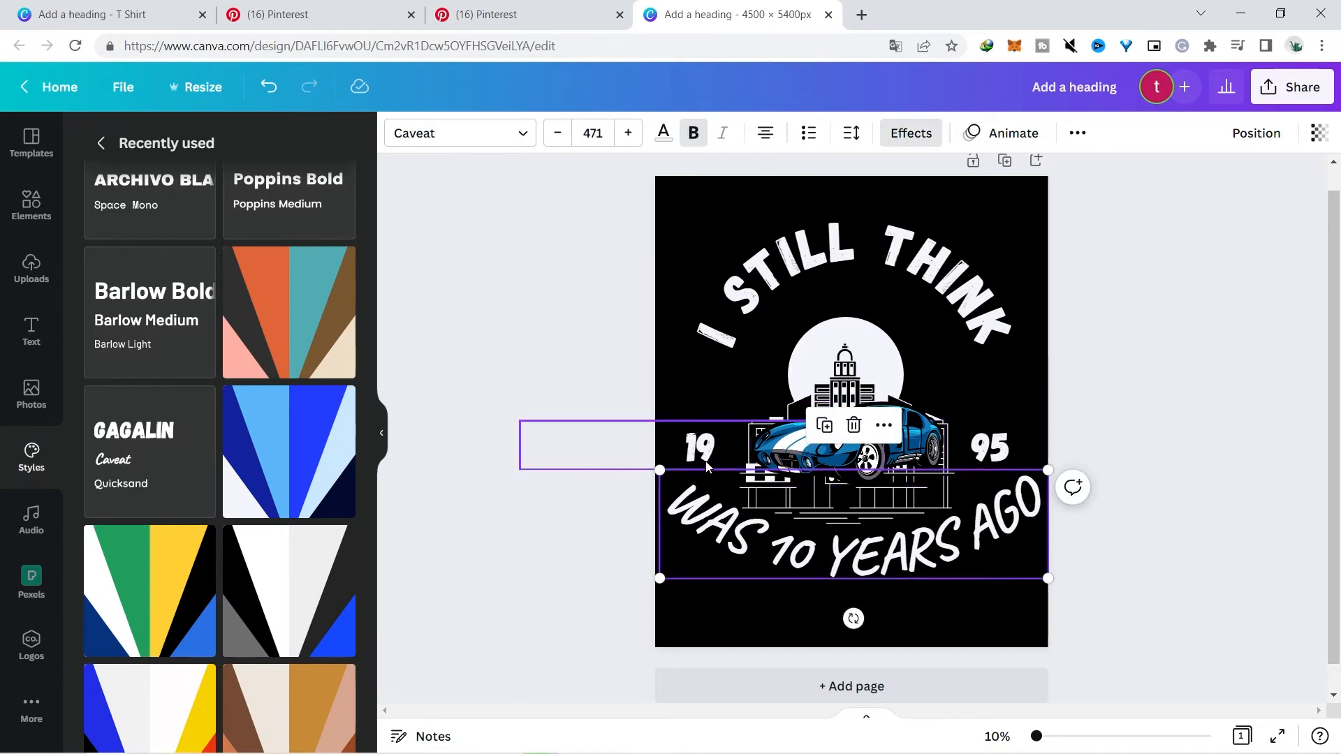
click(698, 447)
click(628, 132)
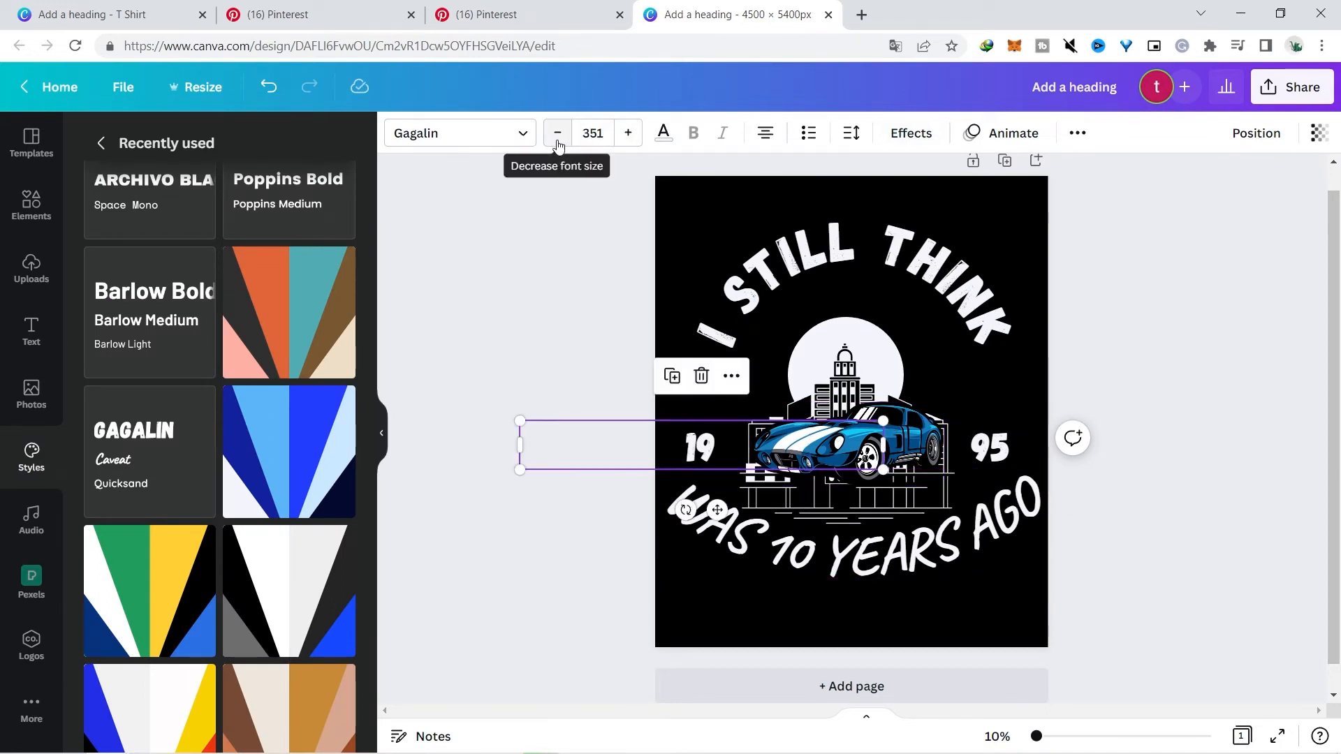
click(664, 133)
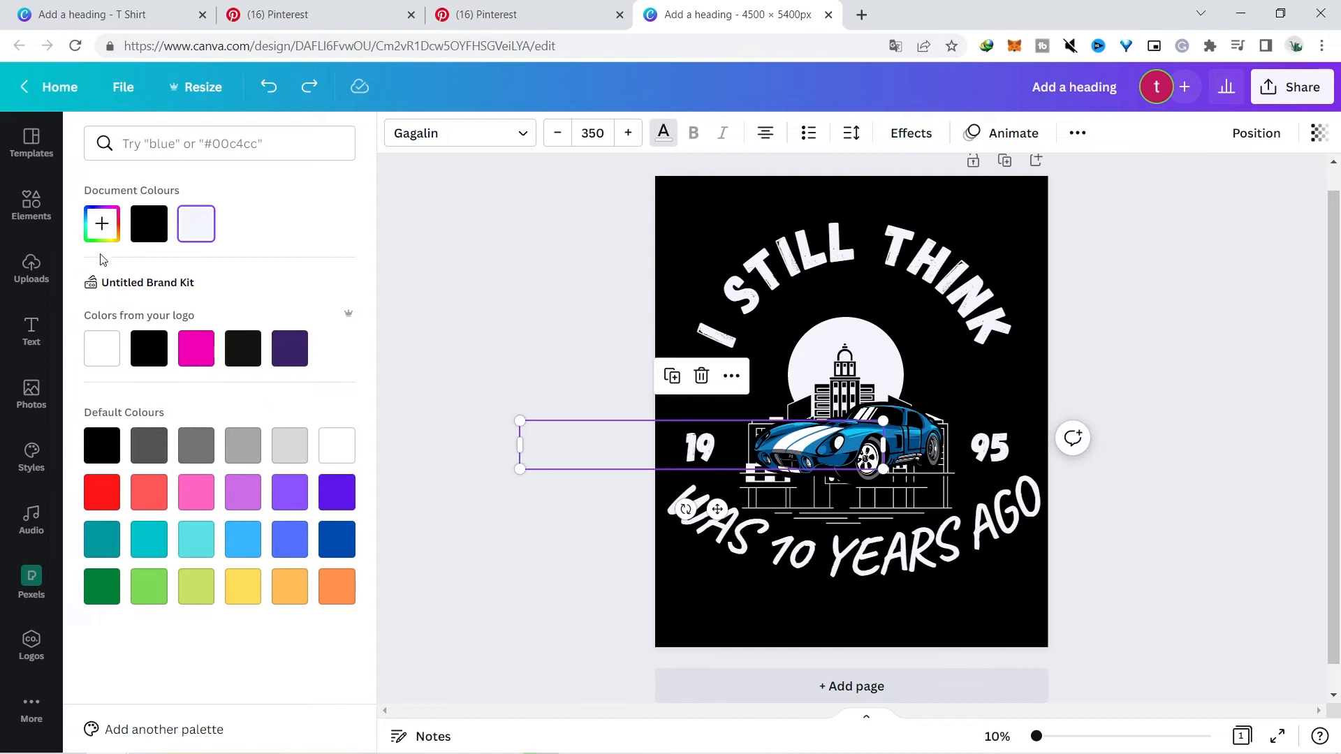
click(102, 225)
click(314, 403)
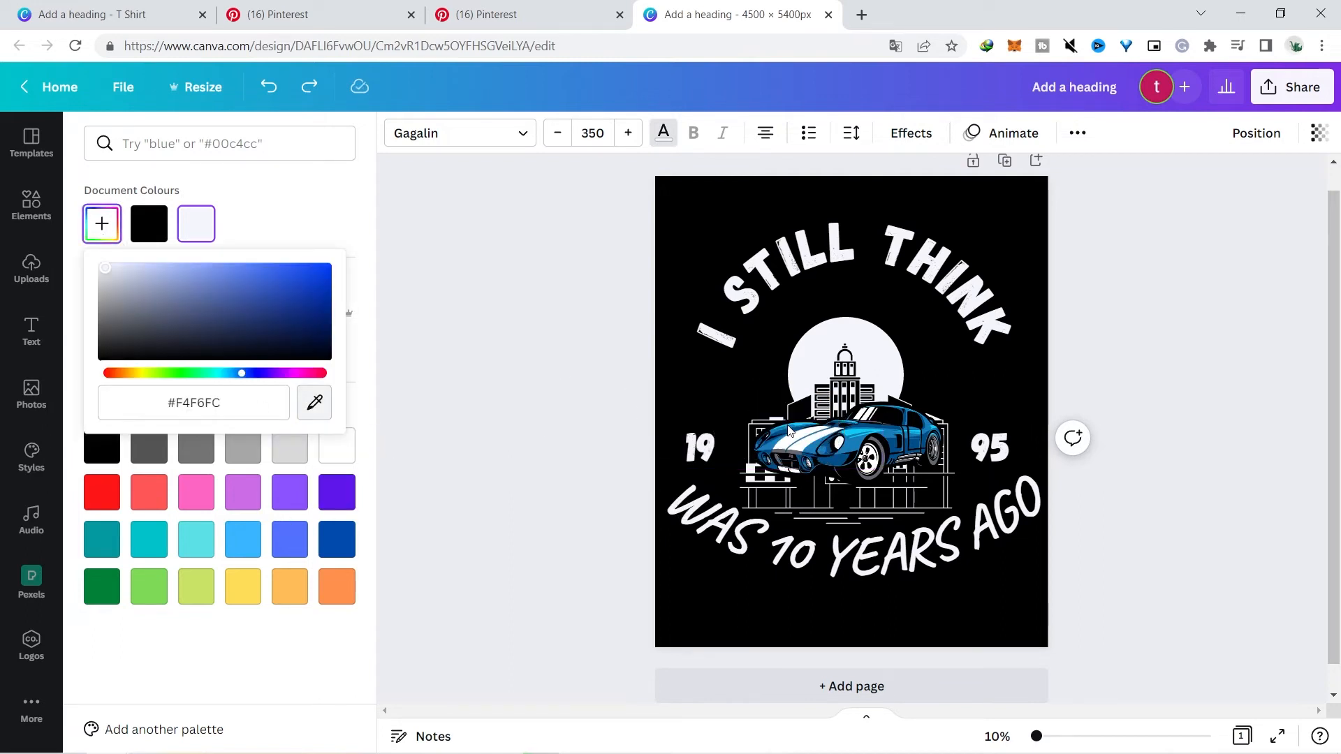
click(788, 426)
Recolour the "95" text with the bright cyan #0FC9F4 sampled from the car and apply the same cyan to the "19"
click(989, 453)
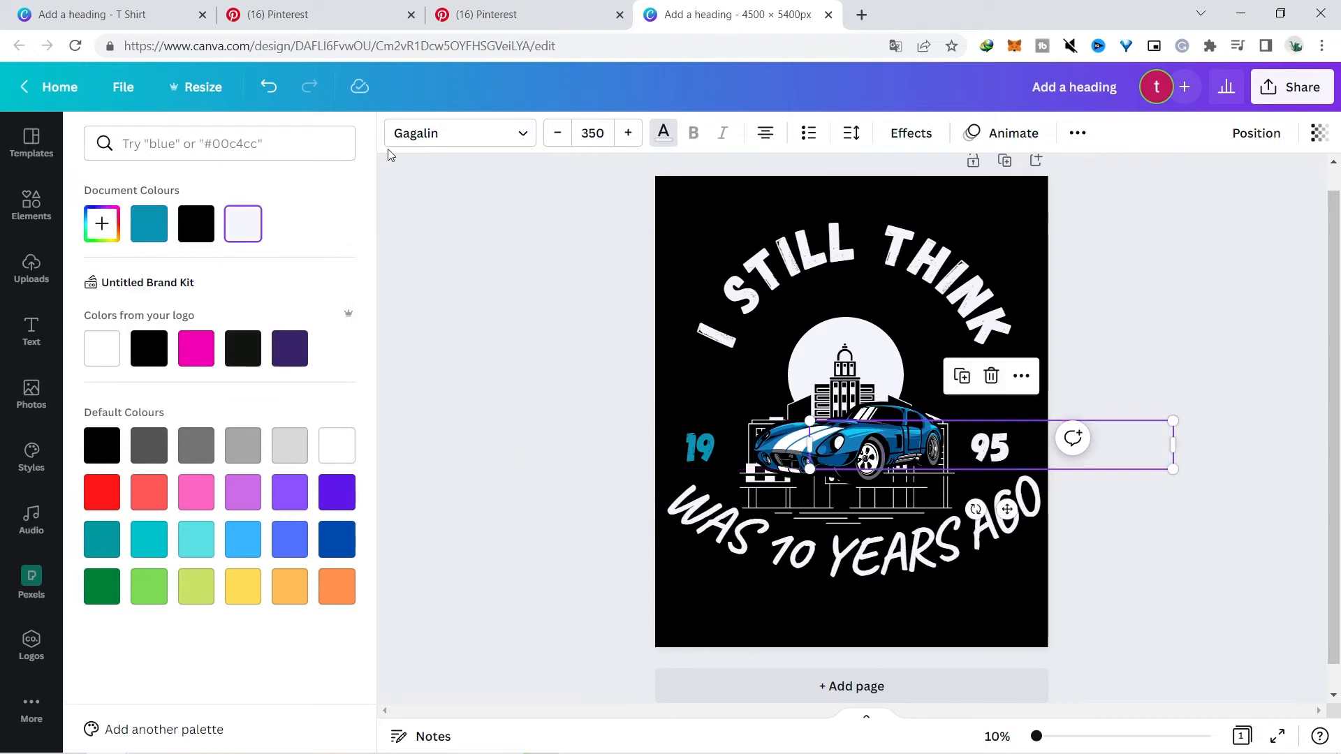
click(105, 227)
click(315, 403)
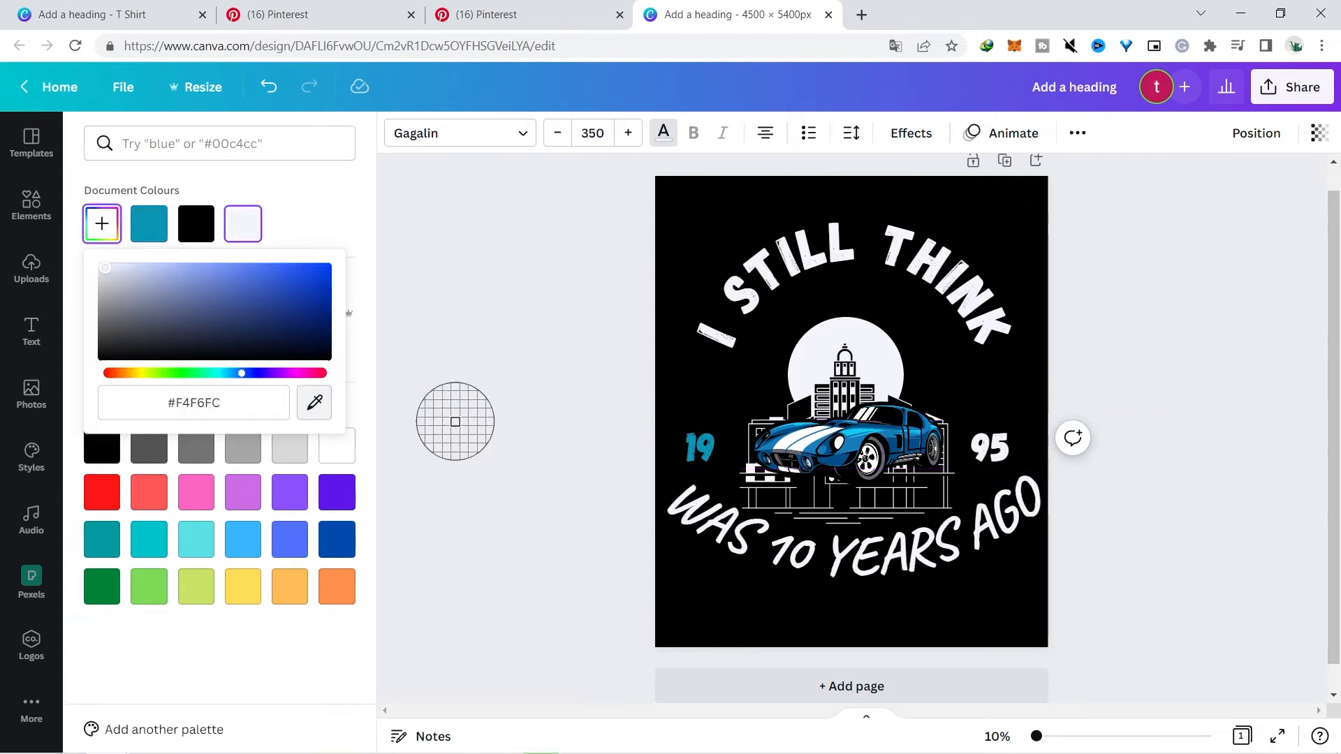
click(855, 437)
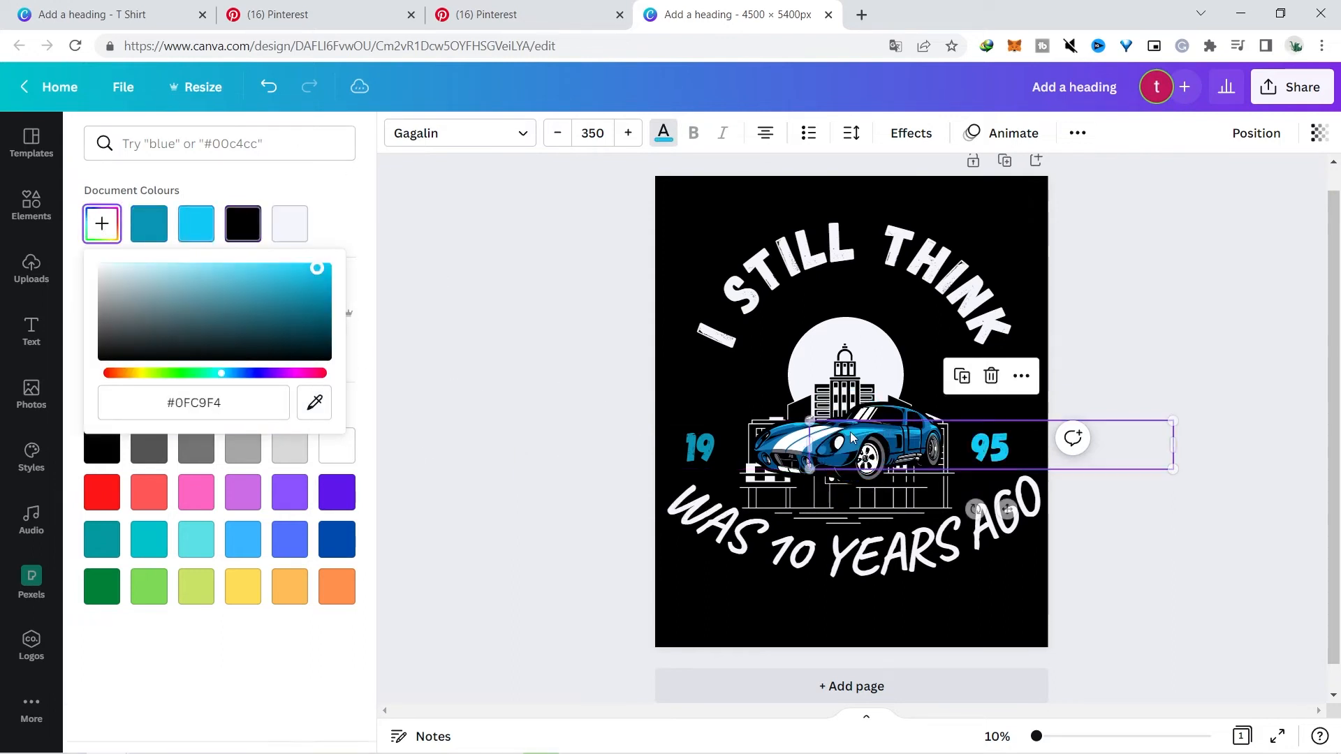
click(705, 447)
click(195, 223)
Apply the bright cyan to the "I STILL THINK" arch and move it down closer to the city backdrop
click(741, 293)
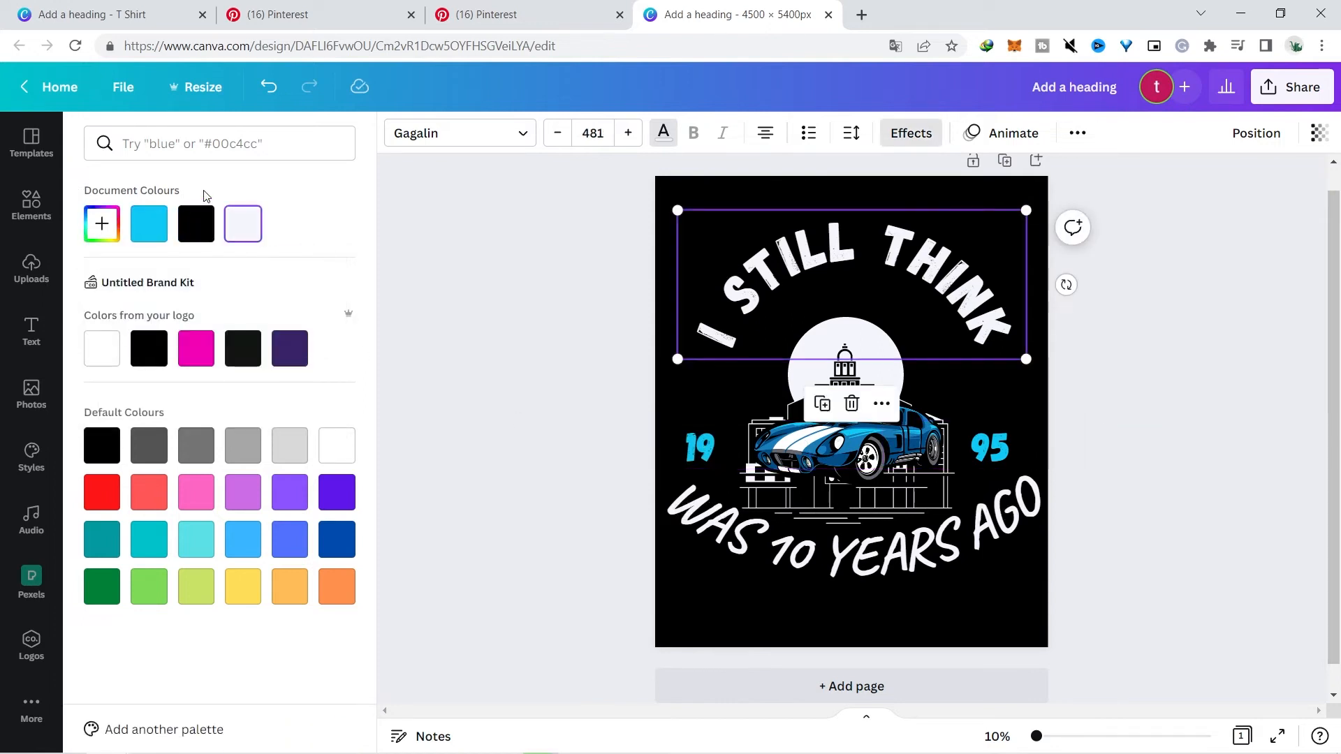
click(149, 224)
click(906, 267)
click(1108, 292)
drag(826, 250, 824, 289)
Shrink the "WAS 10 YEARS AGO" arch and reposition it centred beneath the car
click(829, 550)
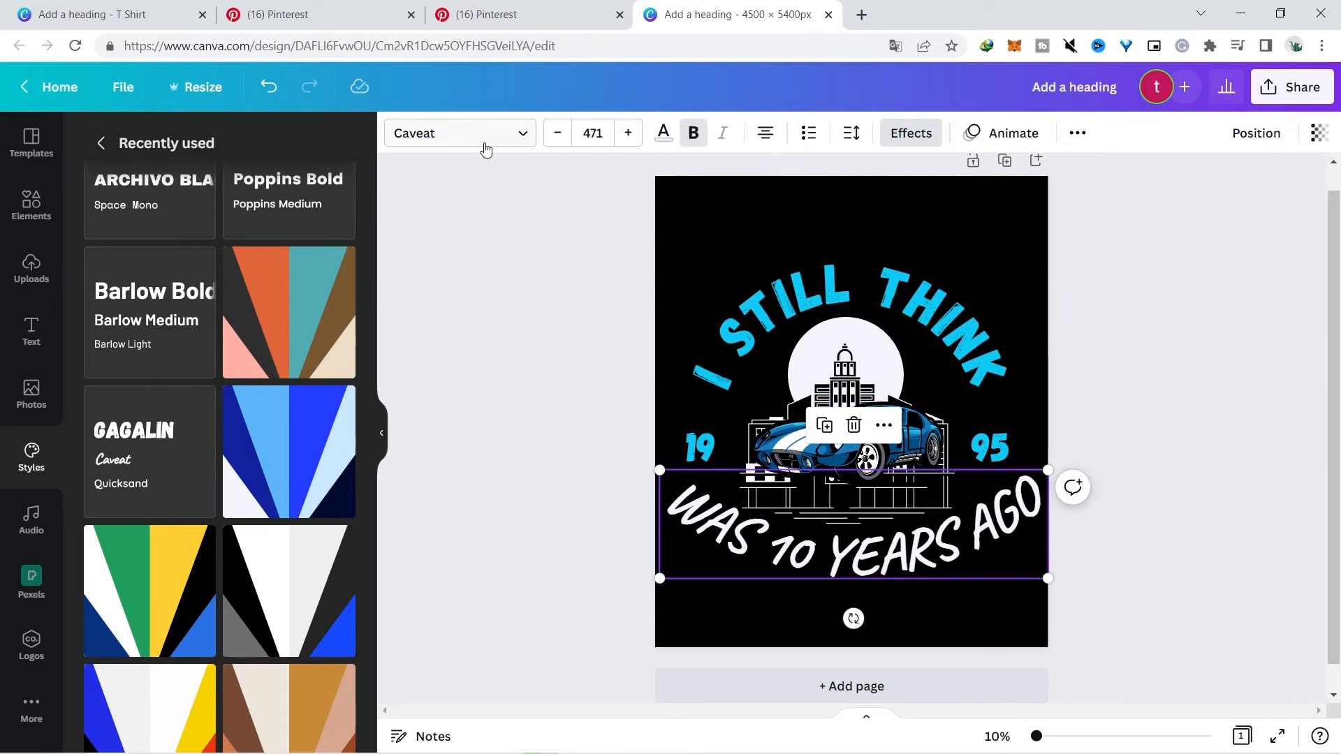
click(557, 133)
drag(656, 578, 739, 551)
drag(871, 503, 828, 542)
Enlarge the car, re-centre it over the city backdrop and shift the "95" slightly outward
click(882, 423)
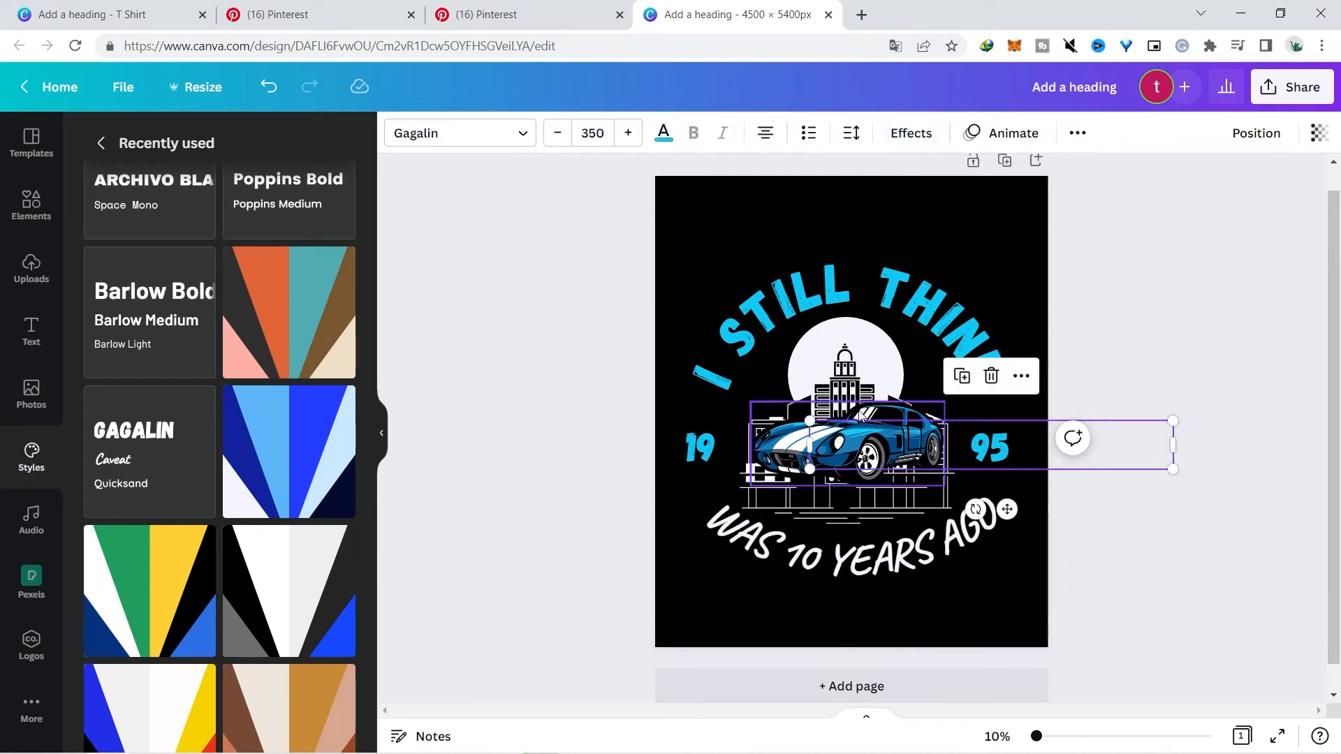
click(861, 417)
drag(945, 401, 992, 382)
drag(919, 423, 836, 428)
click(1160, 388)
drag(982, 446, 995, 446)
click(1209, 371)
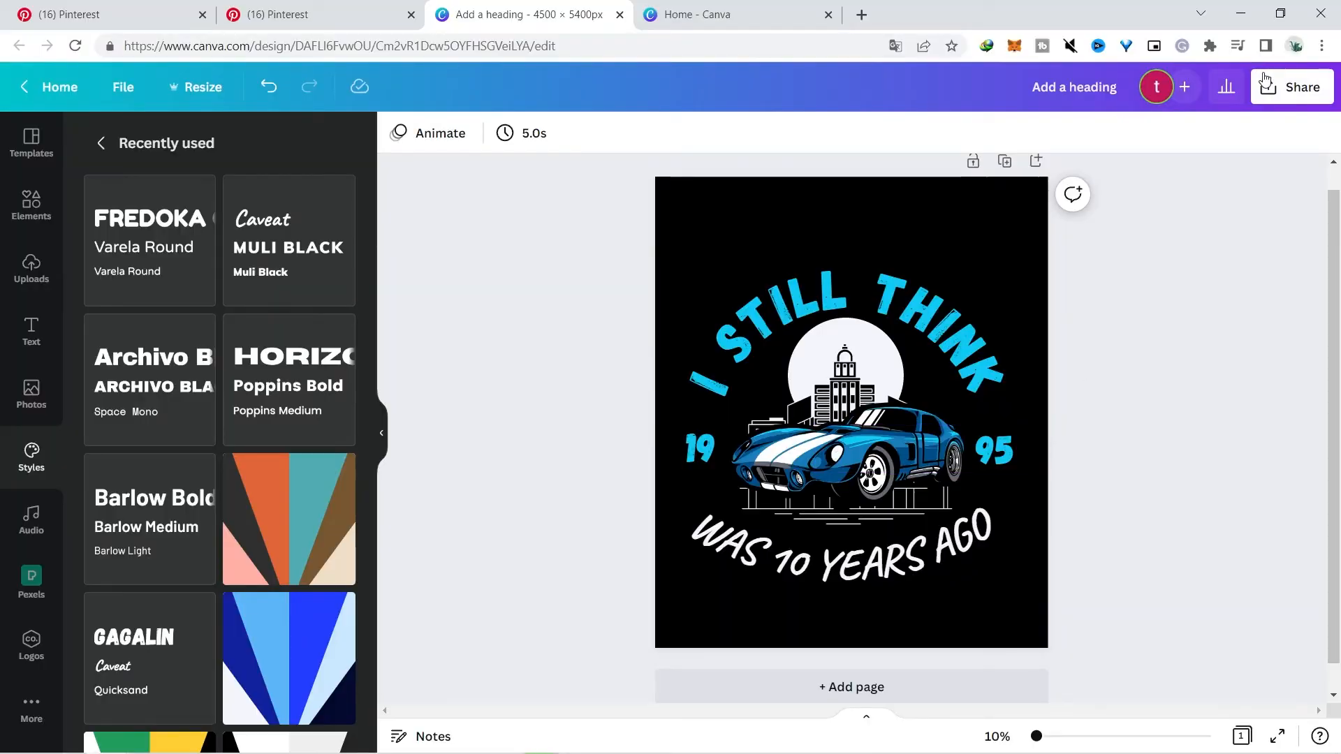
Download the design as a 4500 × 5400 px PNG with a transparent background
click(1291, 86)
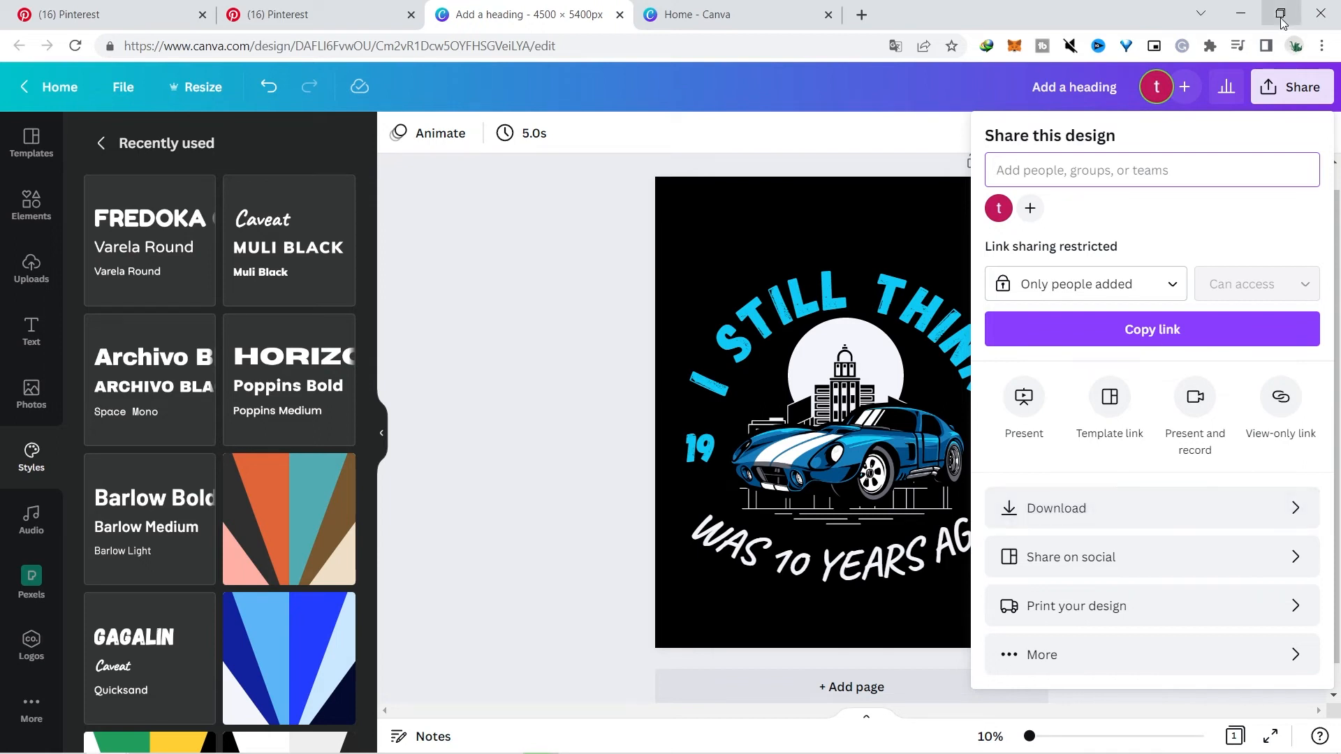
click(1121, 509)
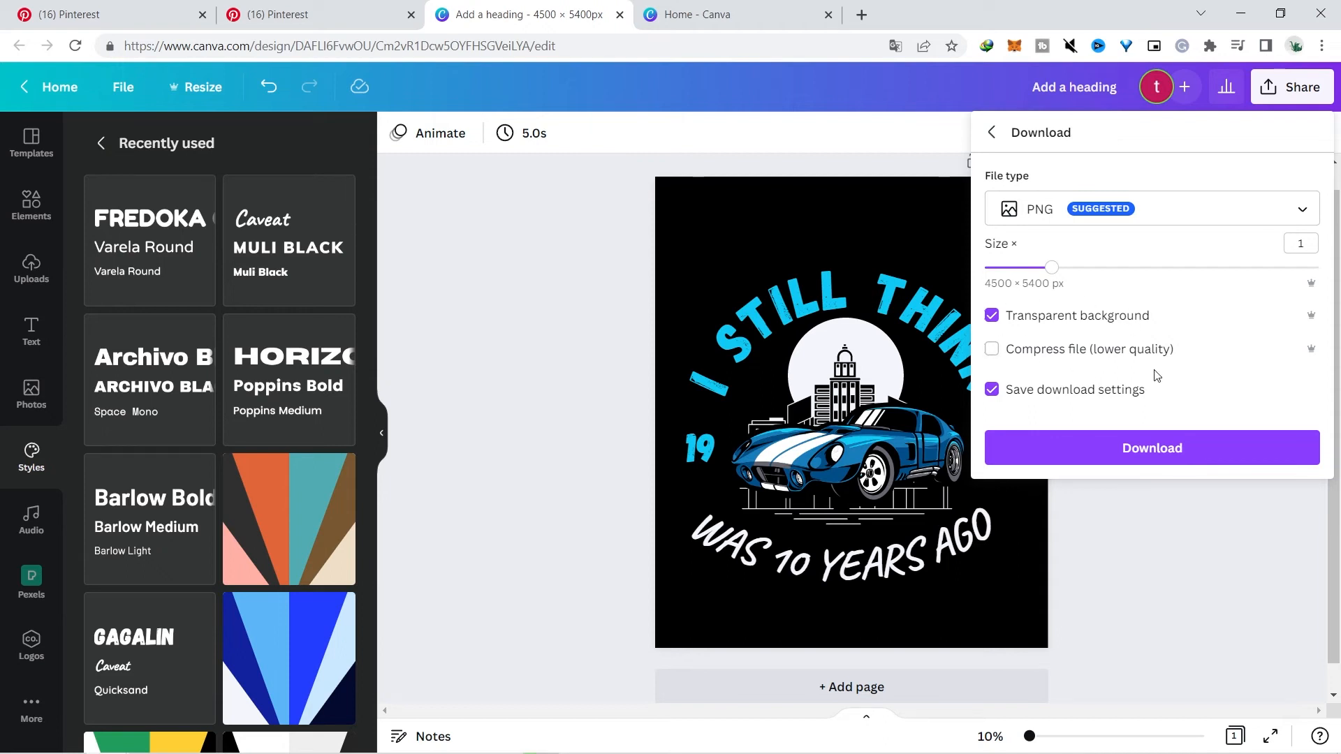
click(1118, 449)
click(1190, 449)
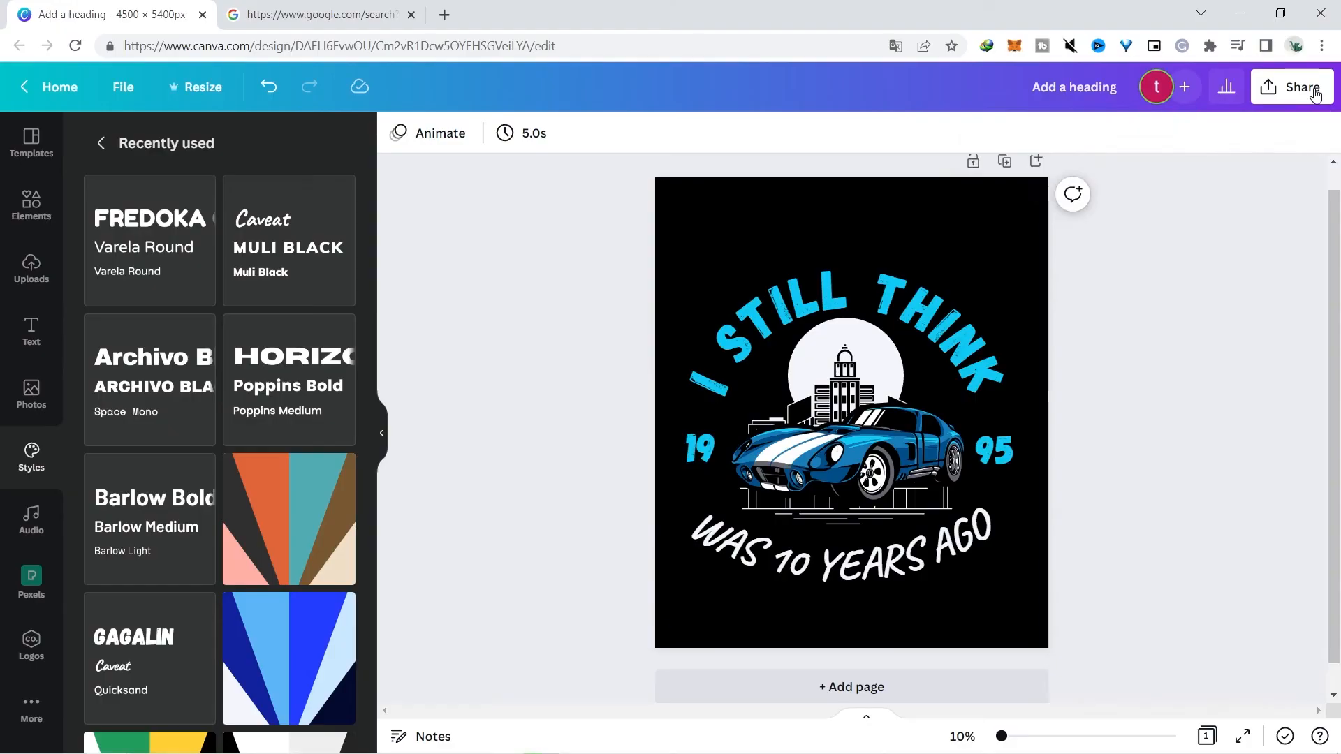
Download the design again as a JPG at size 1 with quality 80
click(1292, 87)
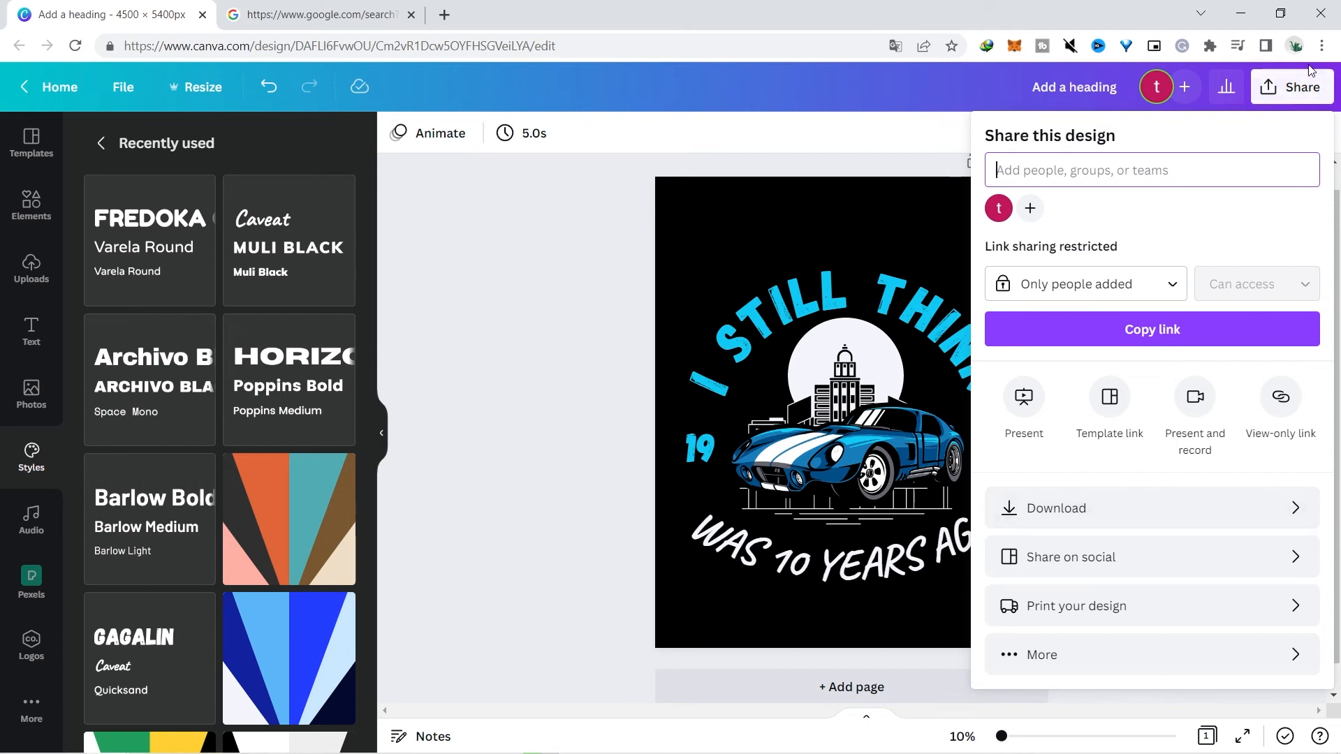
click(1129, 497)
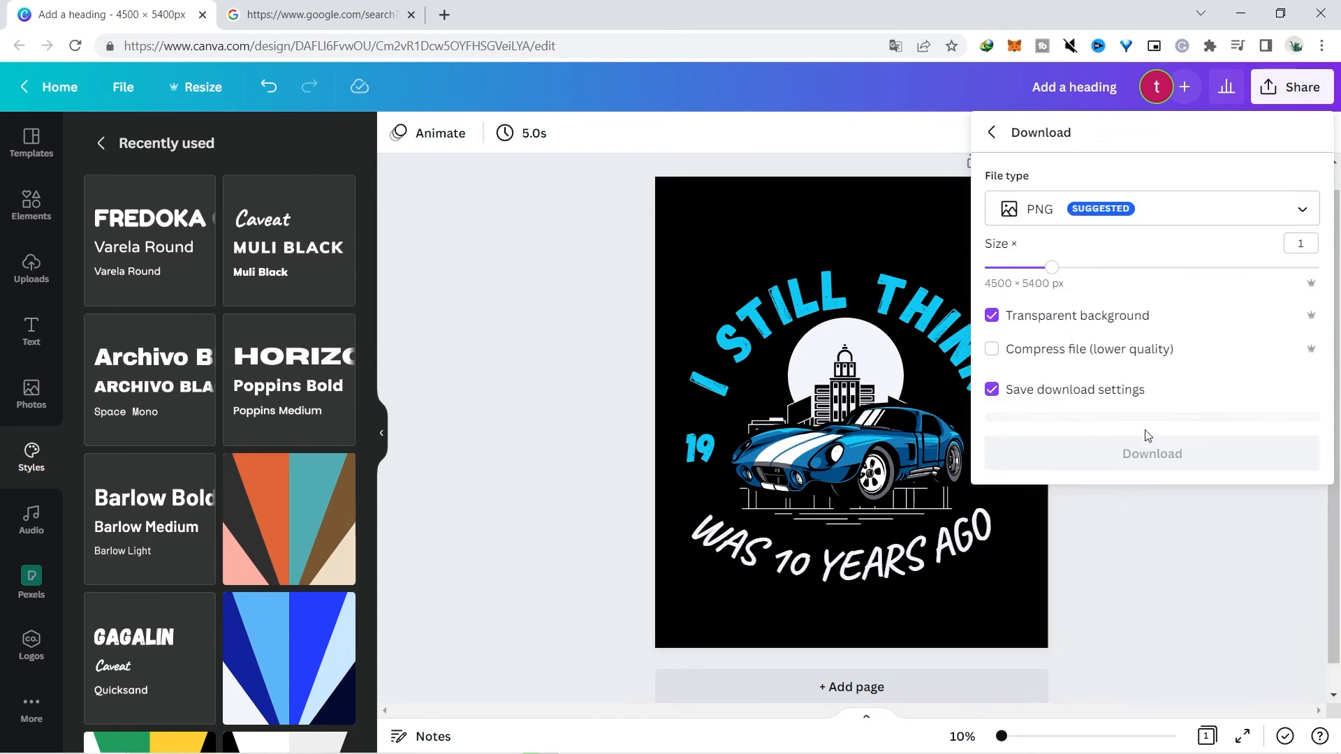
click(1158, 219)
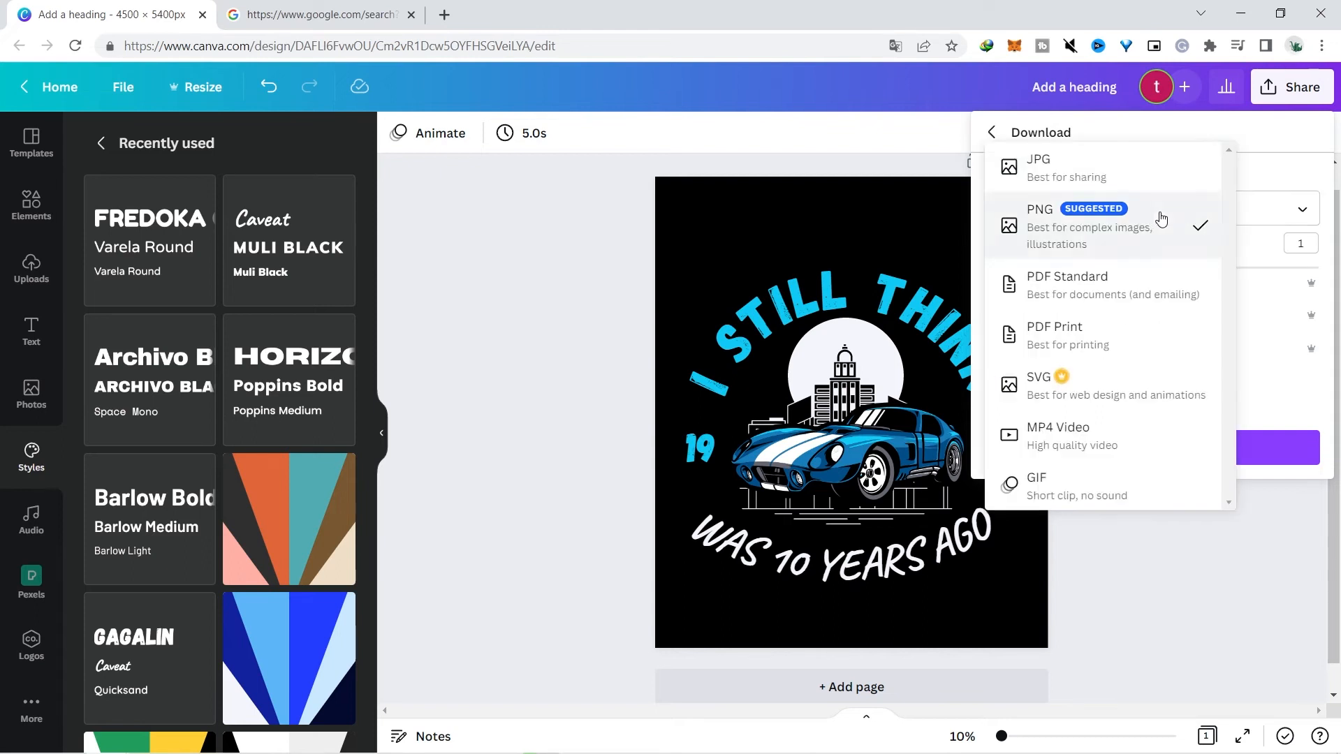
click(1130, 173)
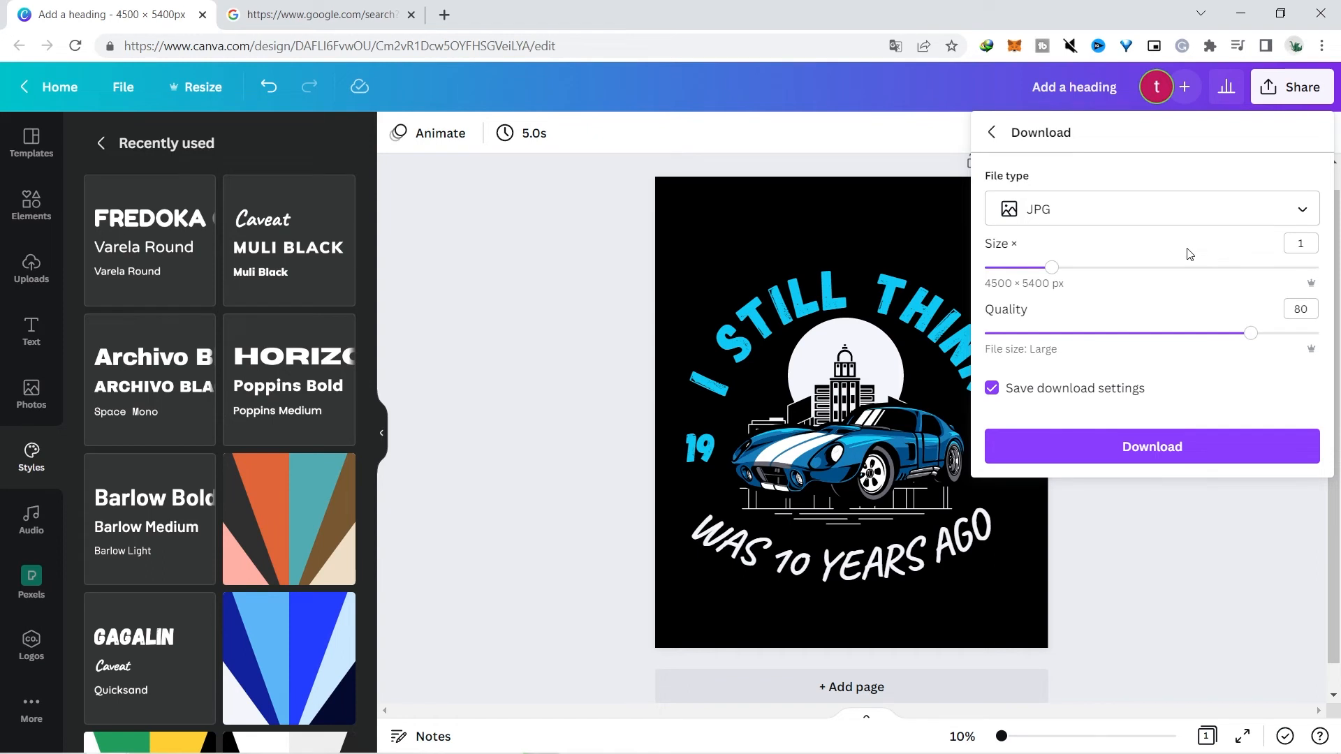
click(1153, 447)
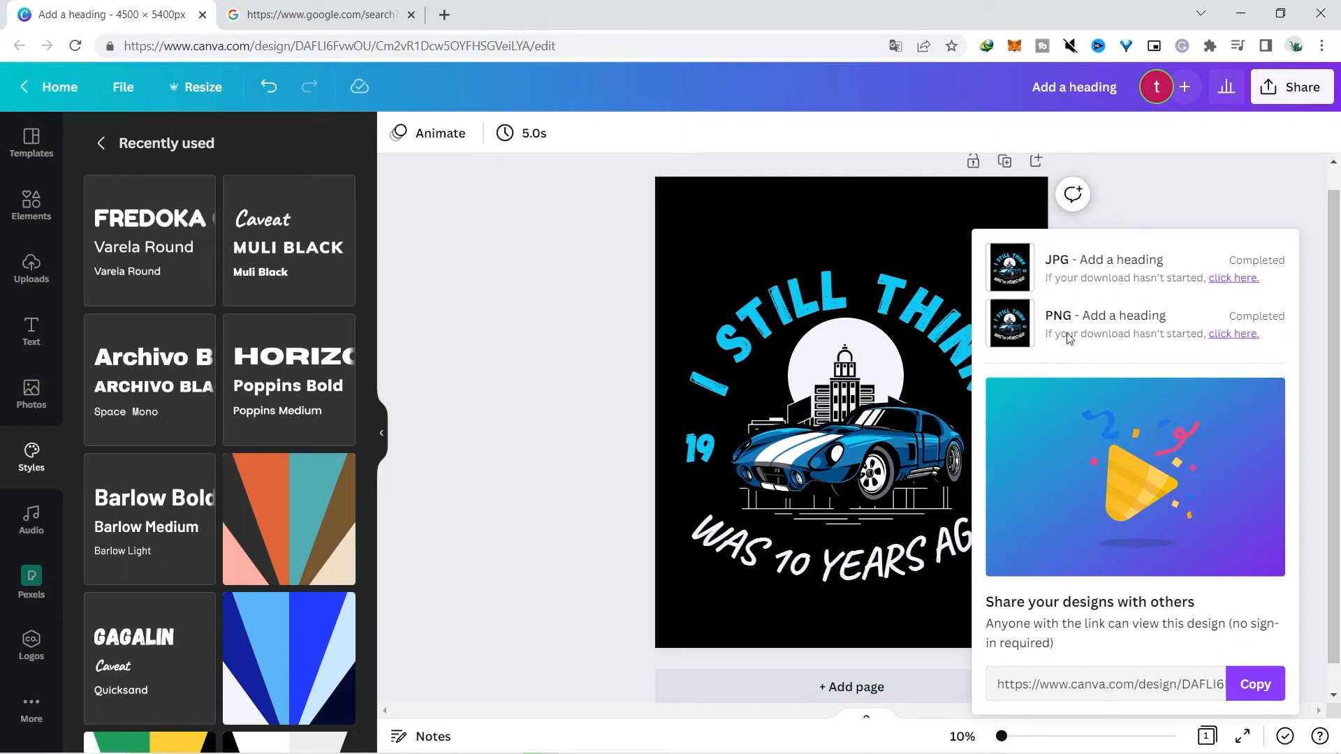
Open remove.bg from the "bg remover" Google results and upload Add a heading (1).jpg for background removal
click(391, 13)
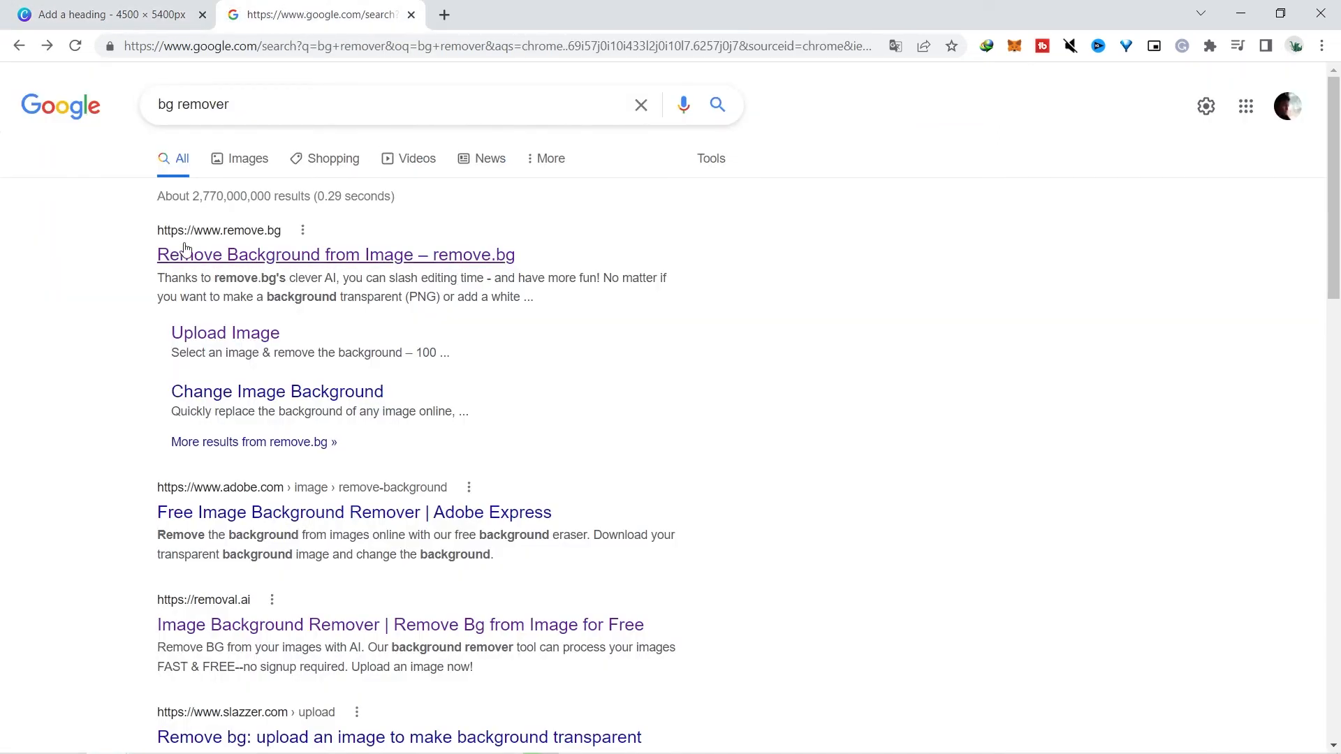
click(325, 258)
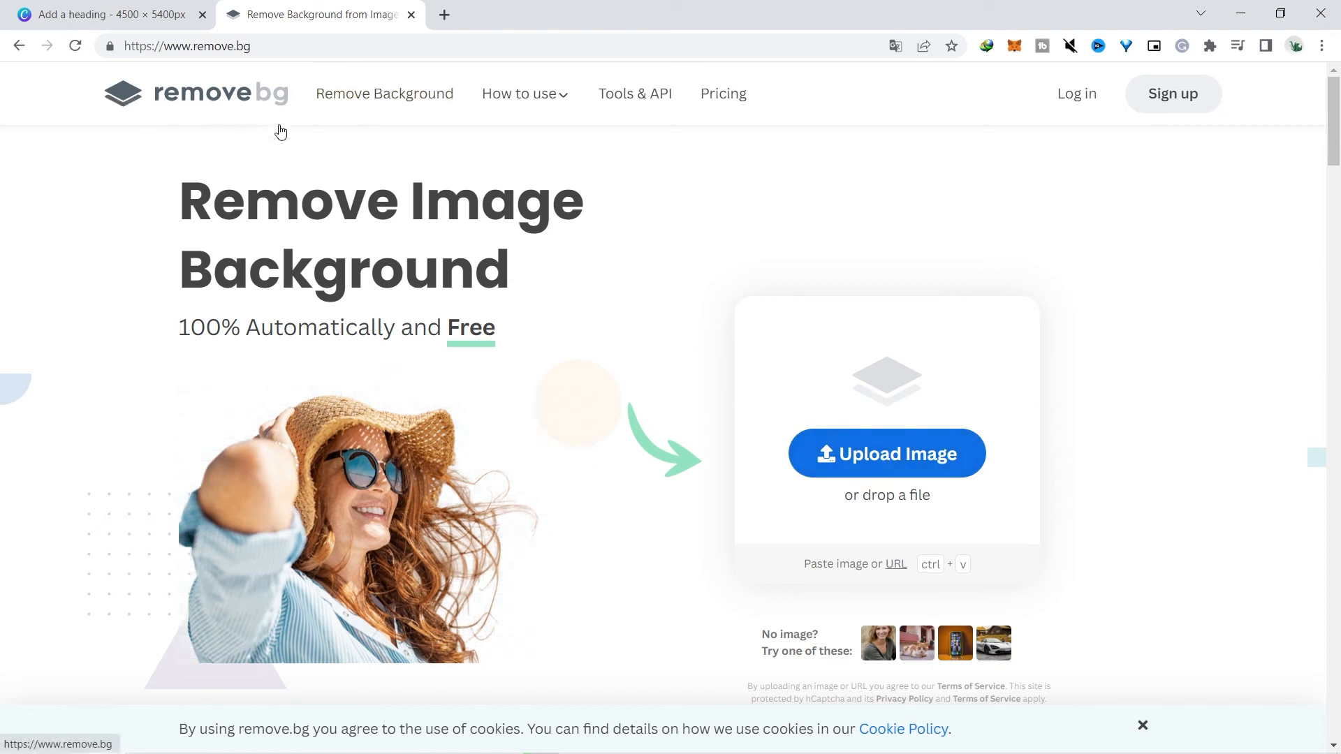
click(855, 457)
click(240, 155)
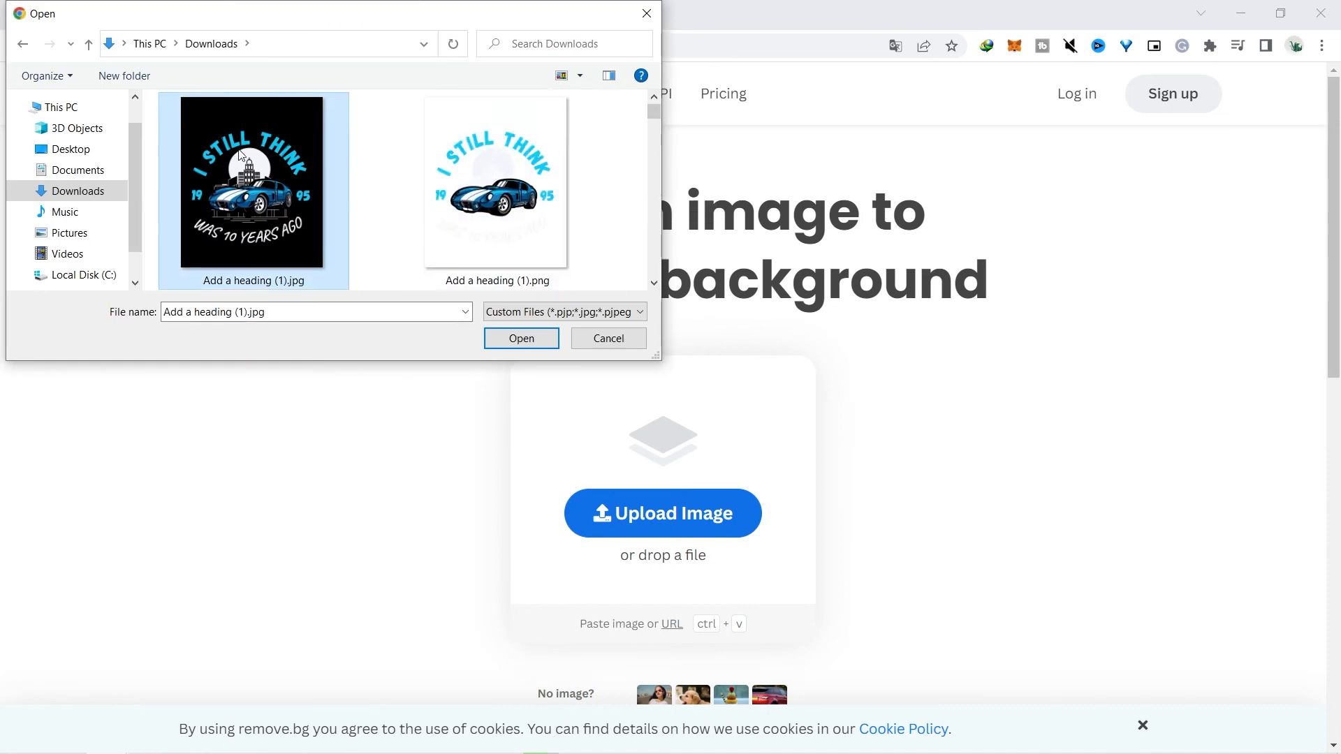
click(515, 341)
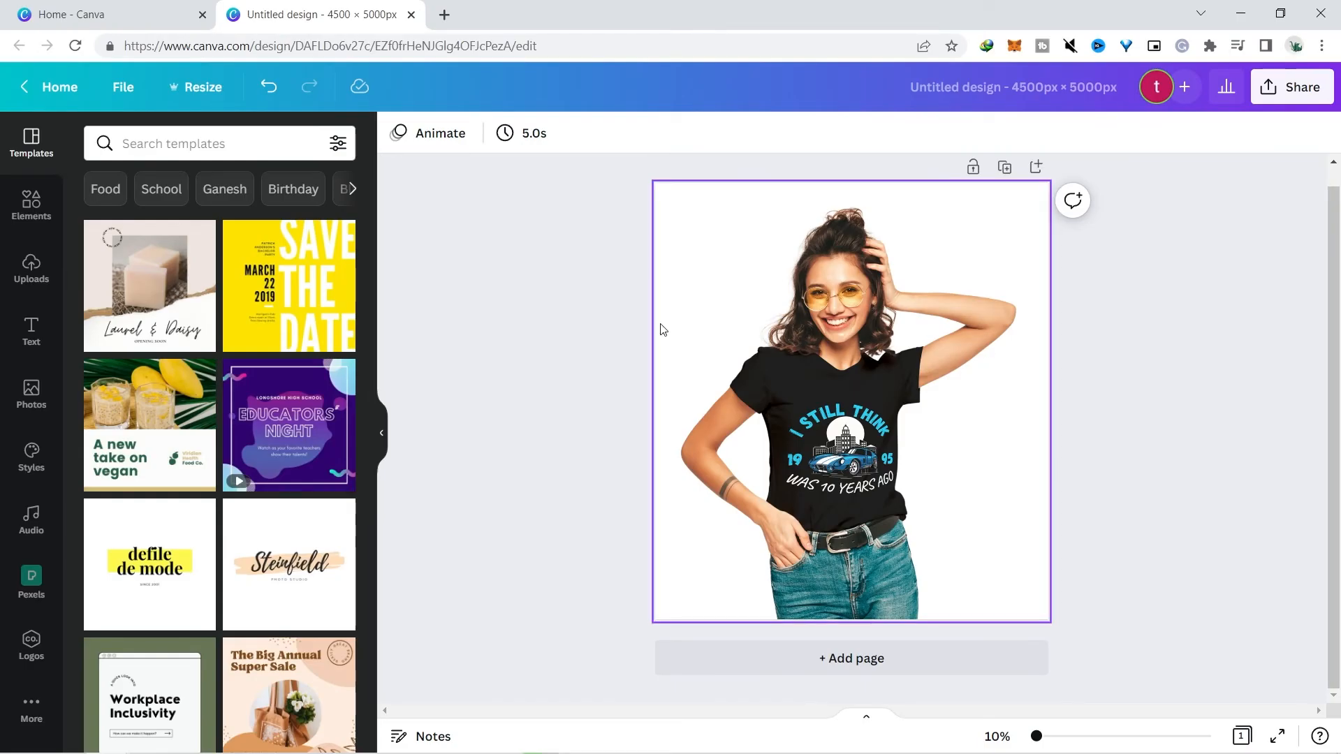
Upload Add a heading (1).png to the 4500 × 5000 px T-shirt mockup design in Canva and add a blank second page
click(31, 267)
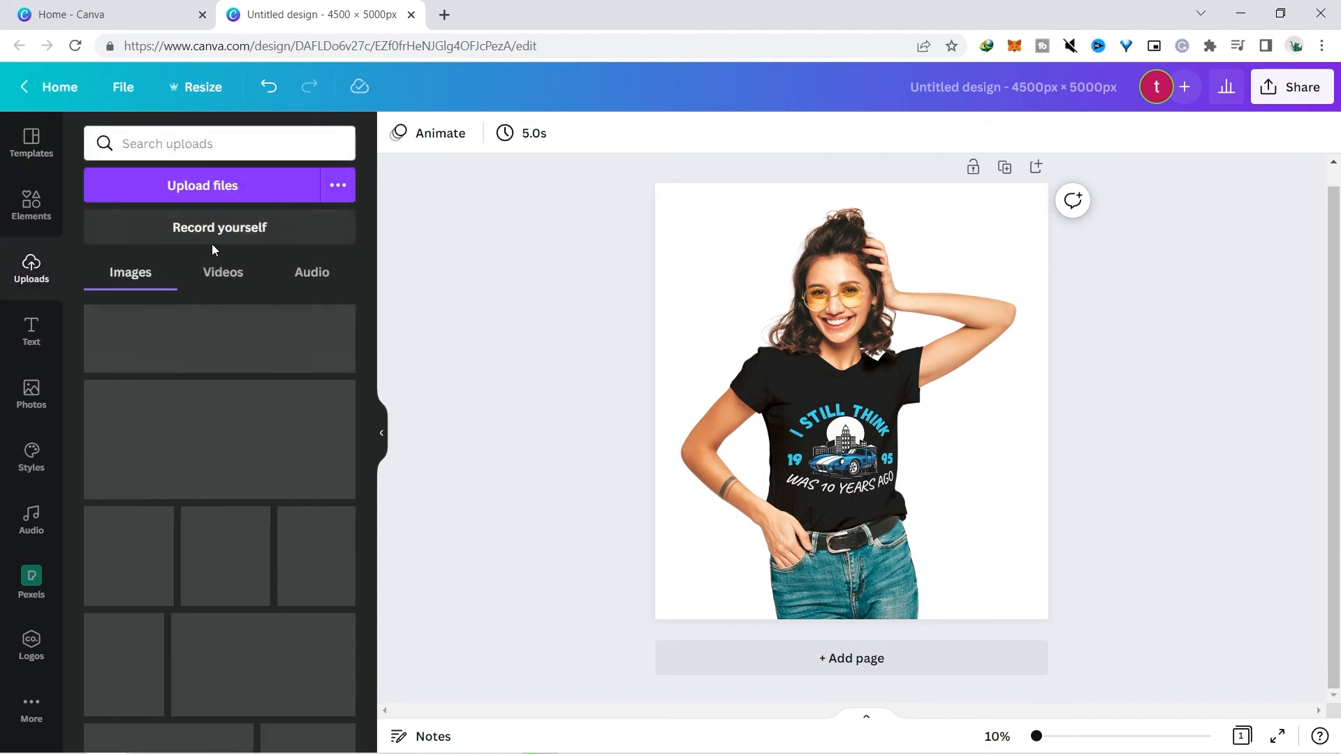
click(210, 193)
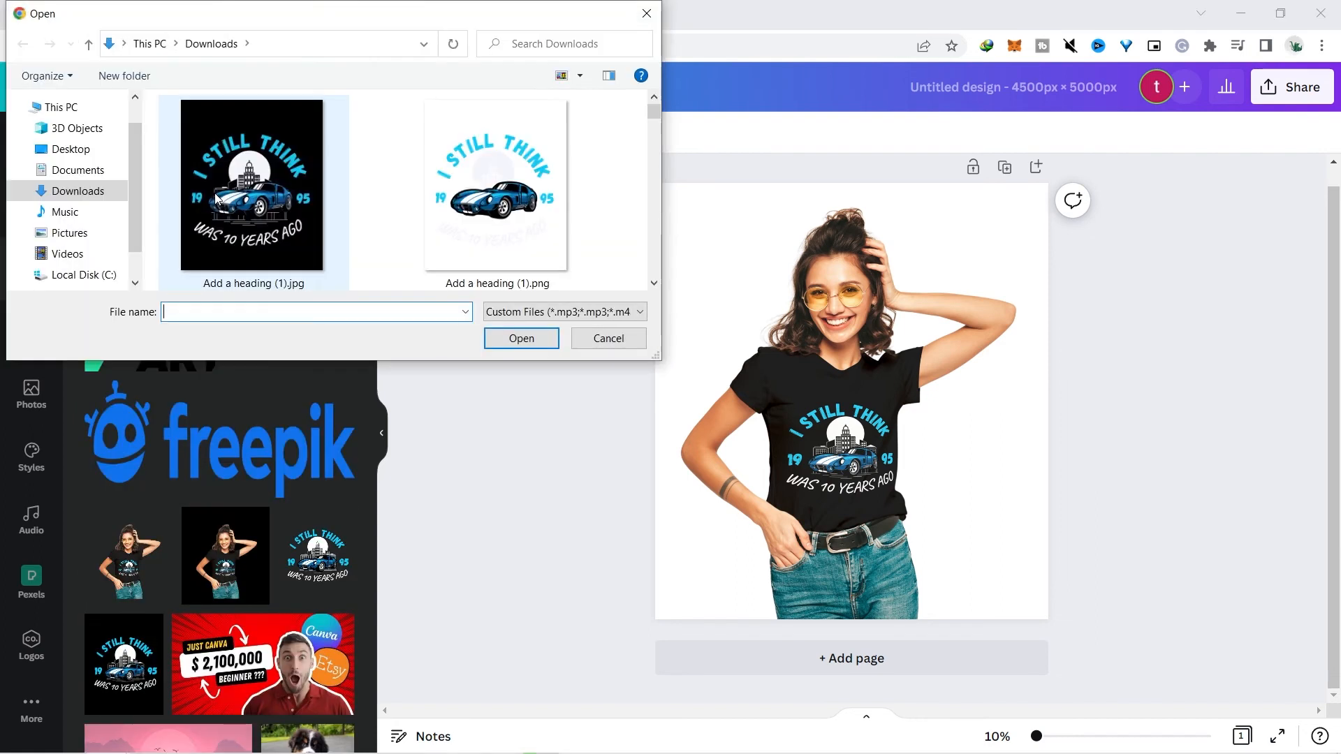
click(498, 186)
click(554, 333)
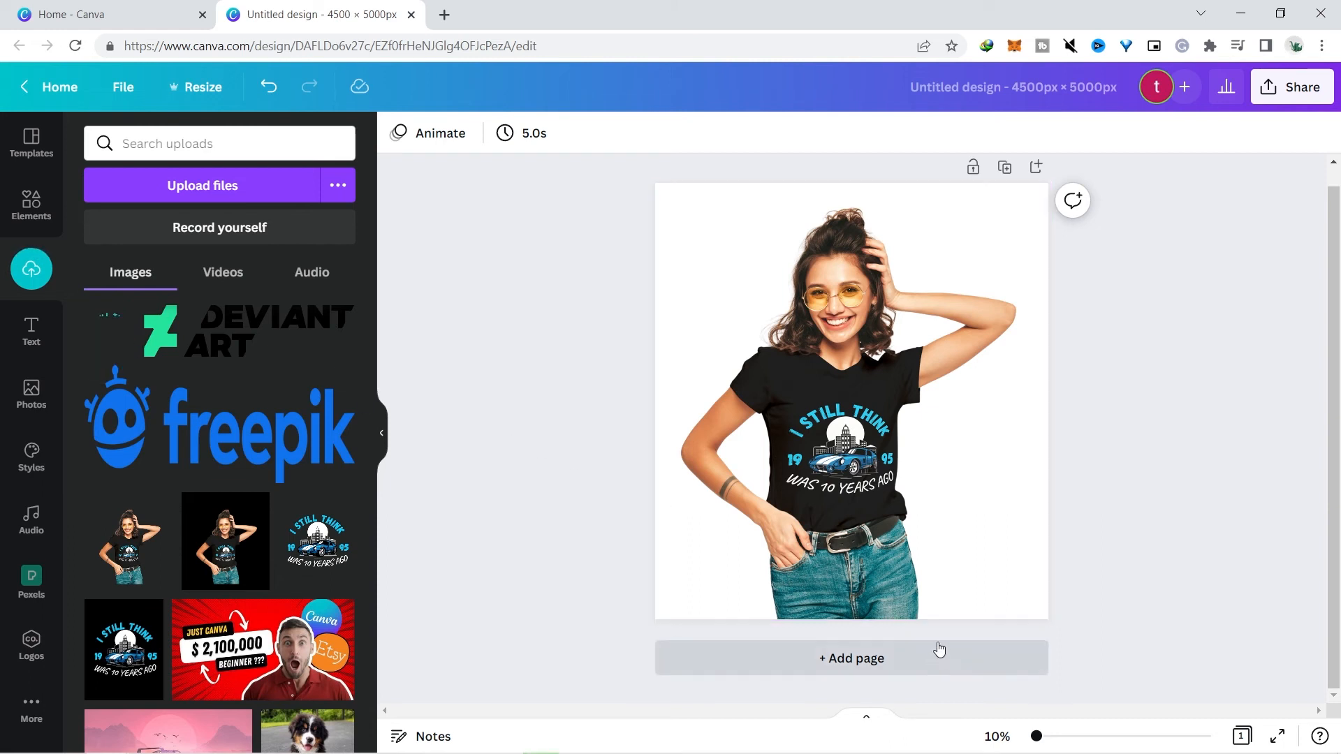
click(885, 664)
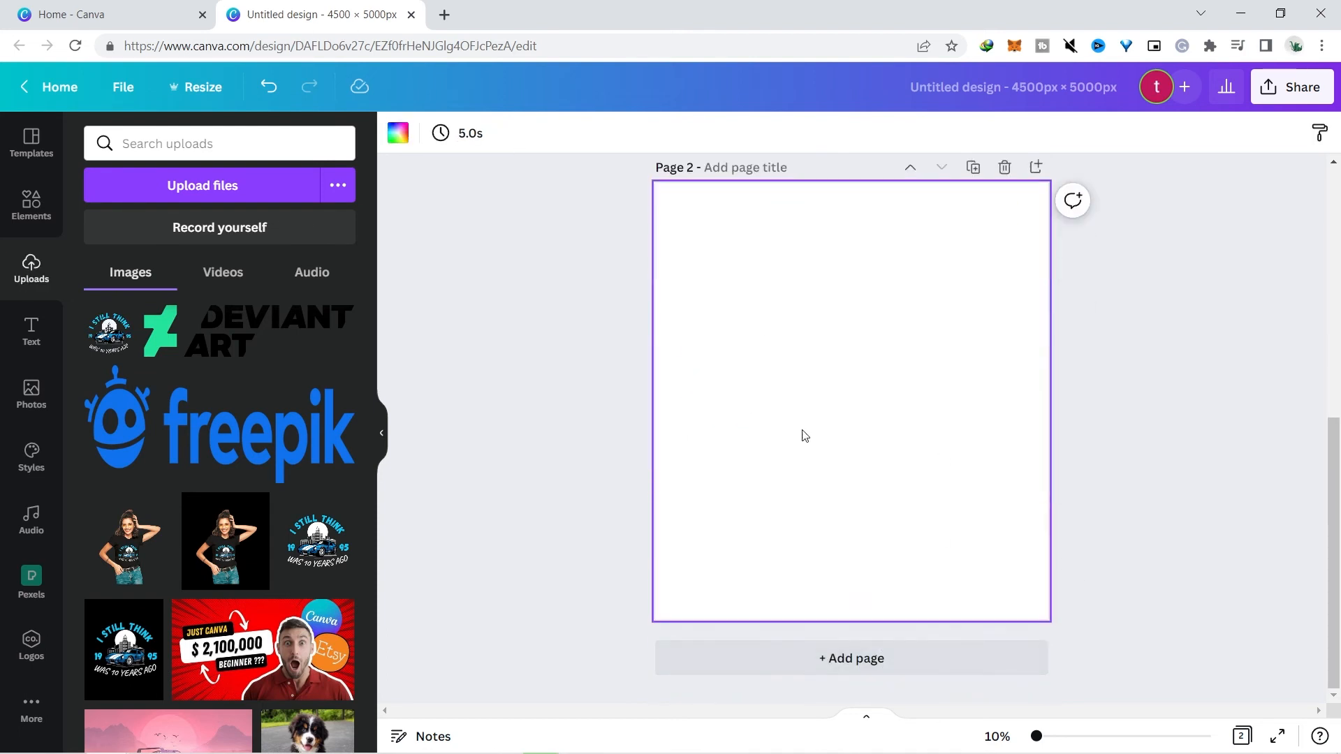
Place the uploaded "I still think" car design on page 2 and open the Smartmockups collection for it
click(98, 334)
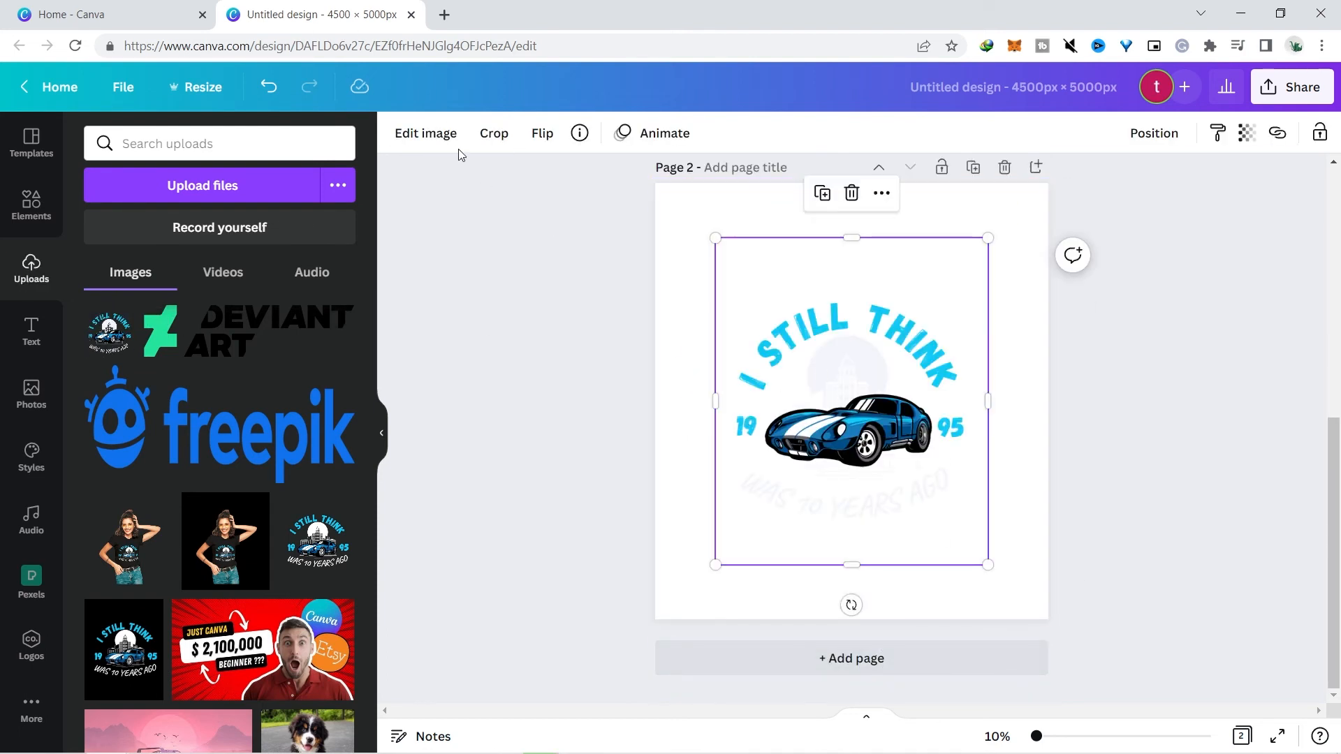
click(425, 132)
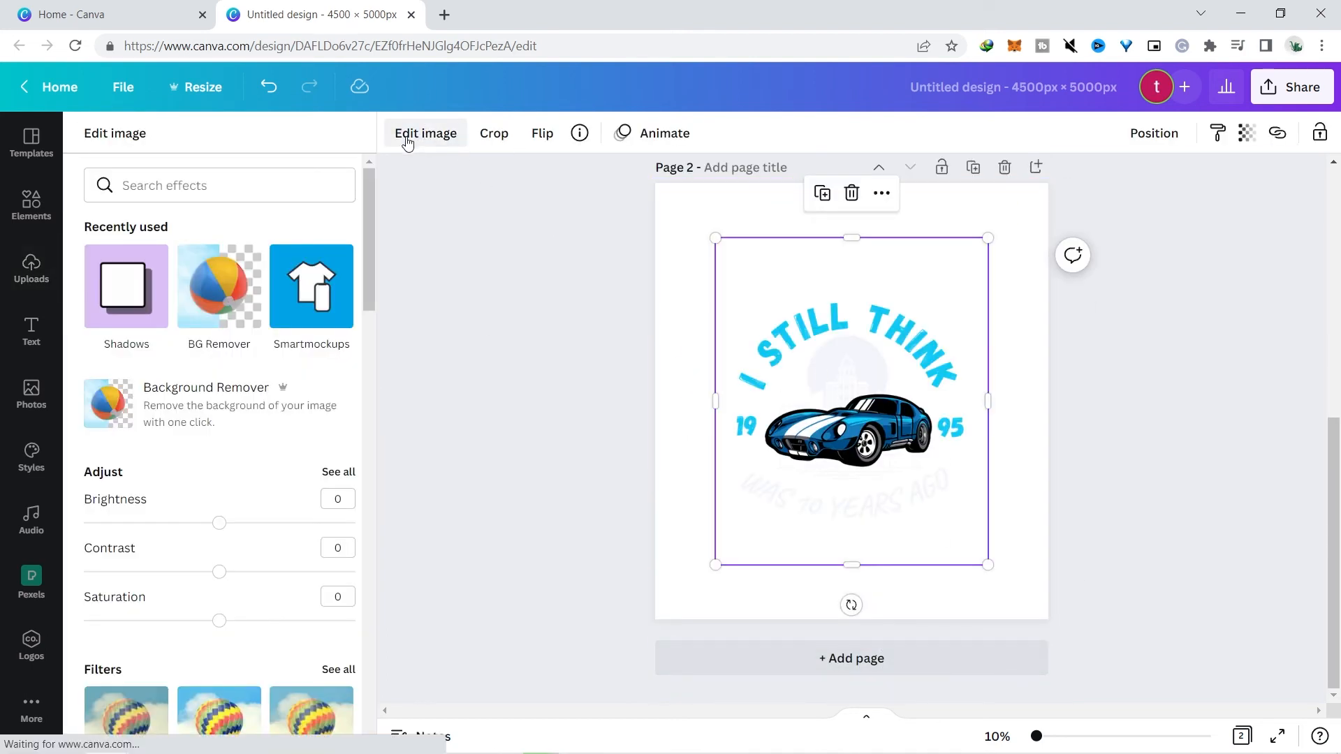
click(305, 298)
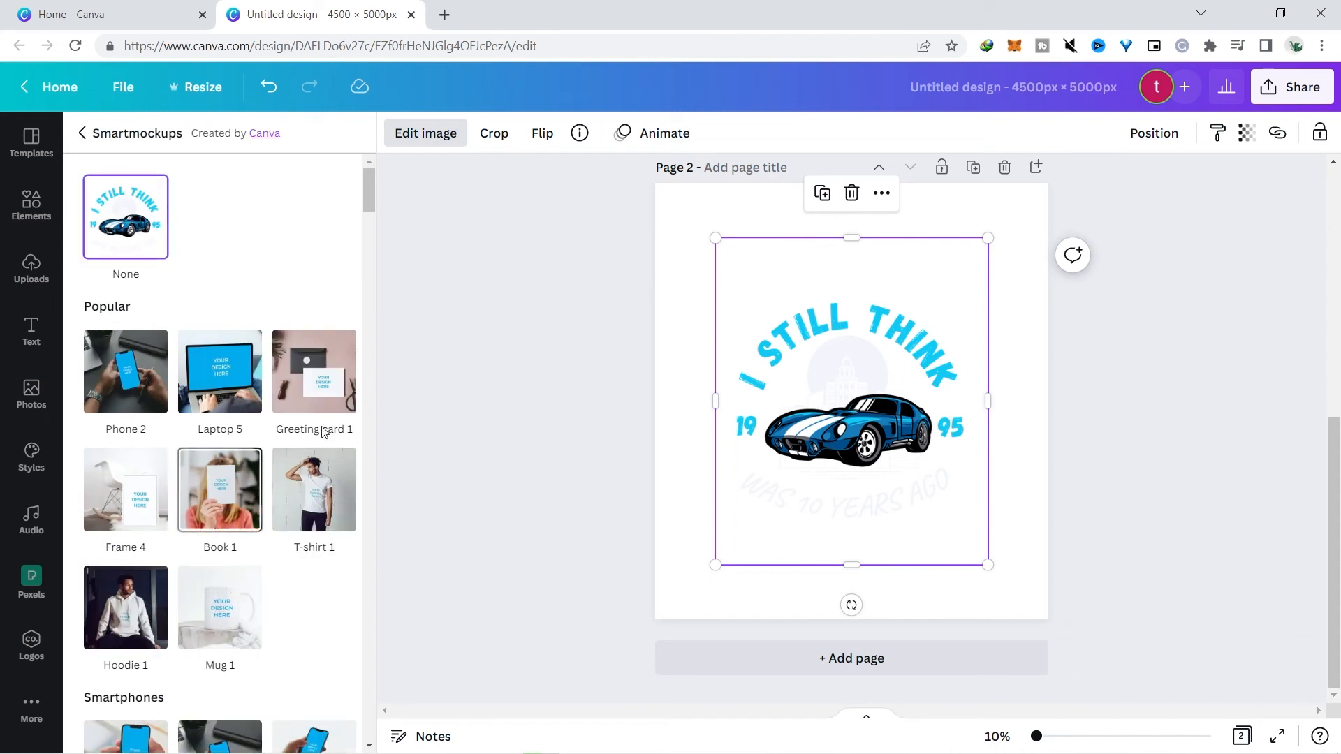
Put the design on the Clothing mockup of the woman in yellow glasses and white T-shirt, and enlarge and reposition the mockup on page 2
drag(367, 190, 422, 584)
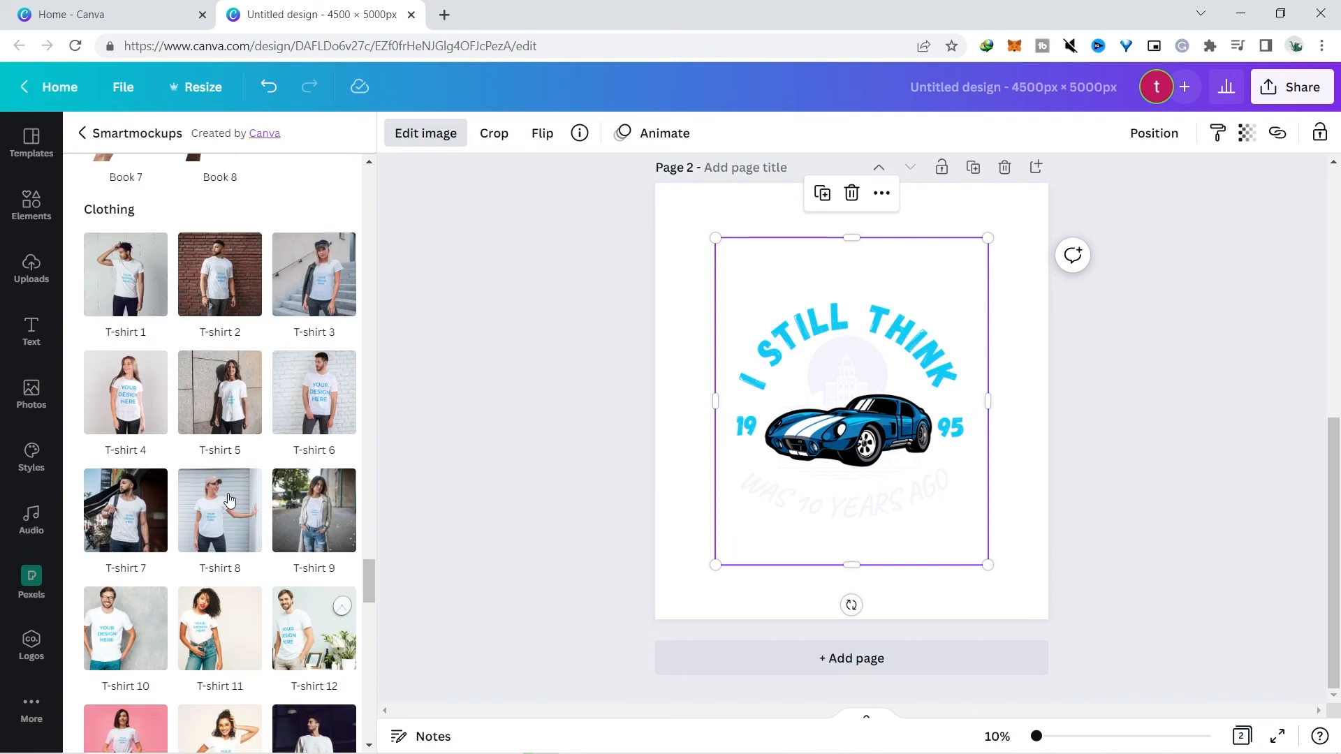
click(234, 730)
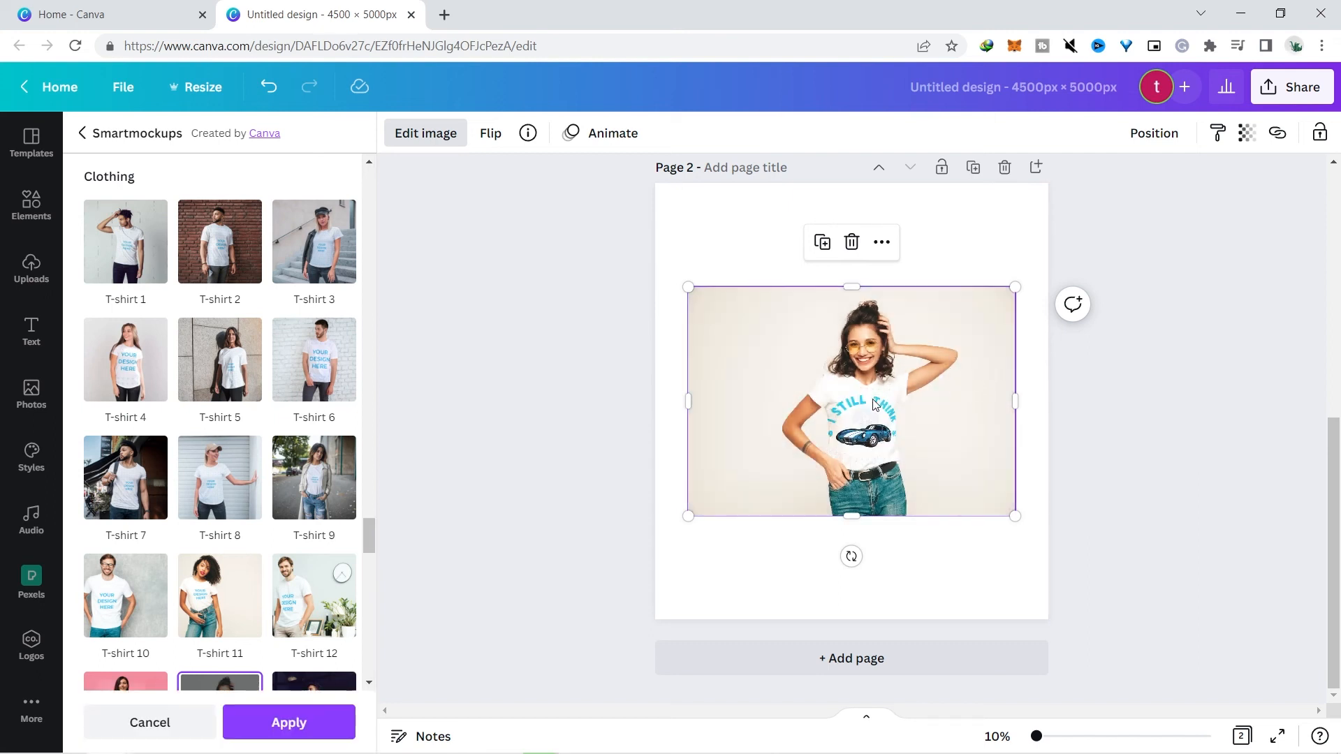
drag(1011, 285, 1152, 189)
drag(796, 445, 733, 483)
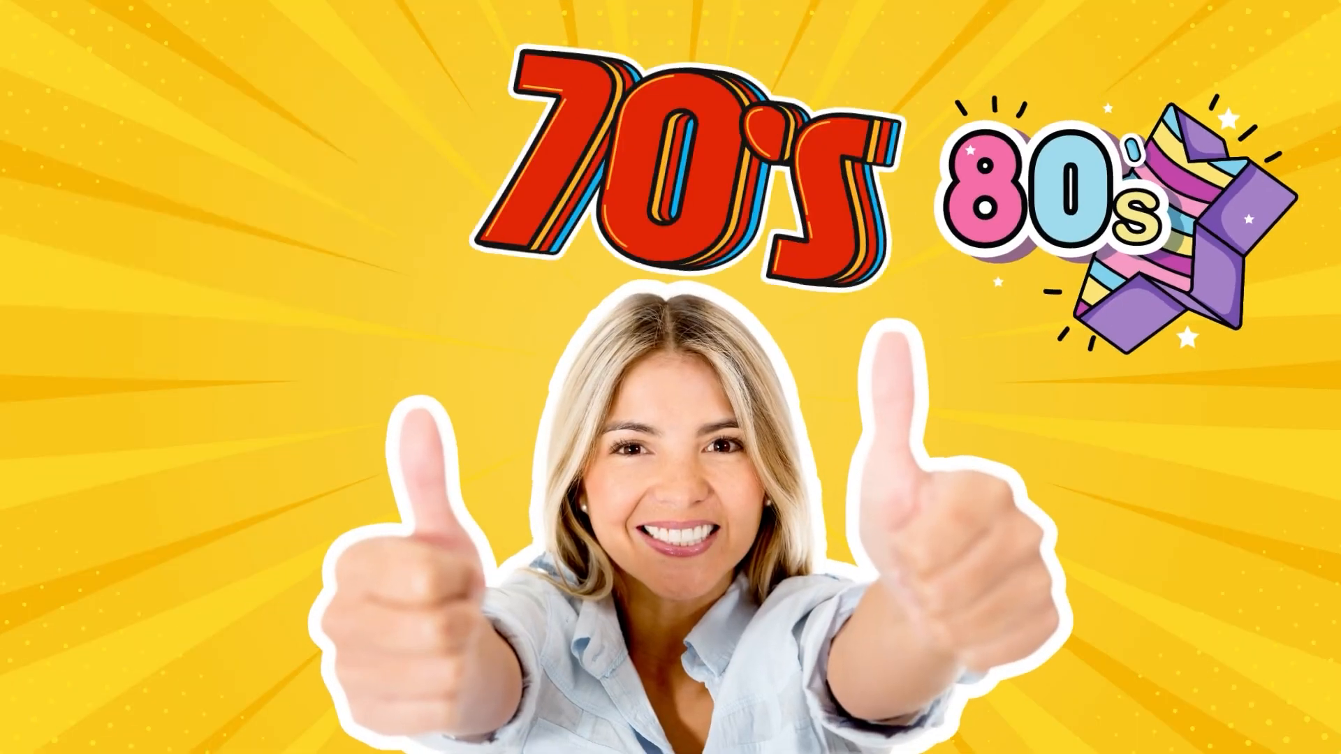